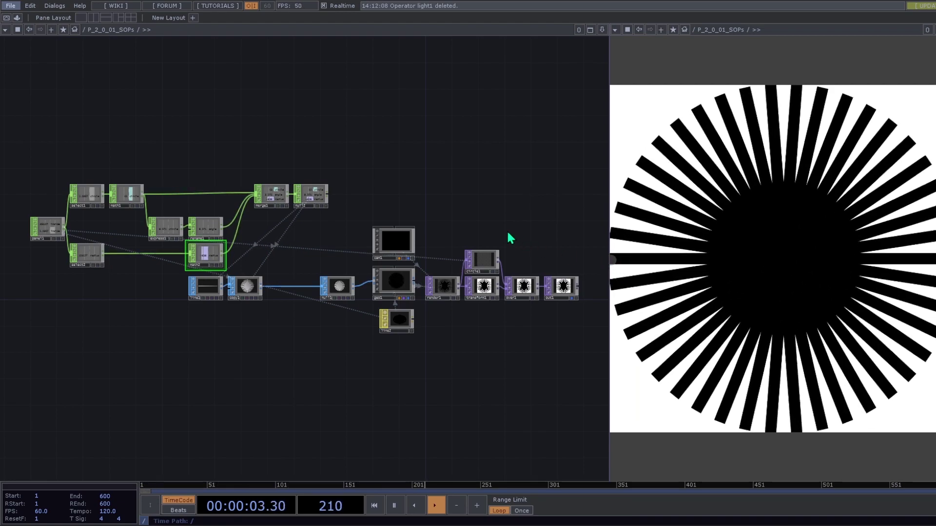
# Switch to the browser and replay the P_2_0_01 reference video on the Generative Gestaltung page
pyautogui.hotkey('alt', 'Tab')
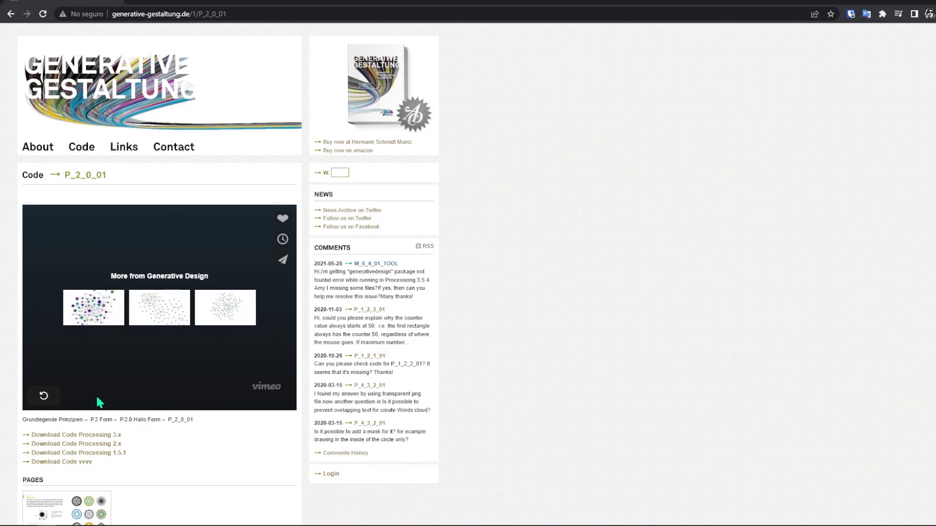
pyautogui.click(44, 396)
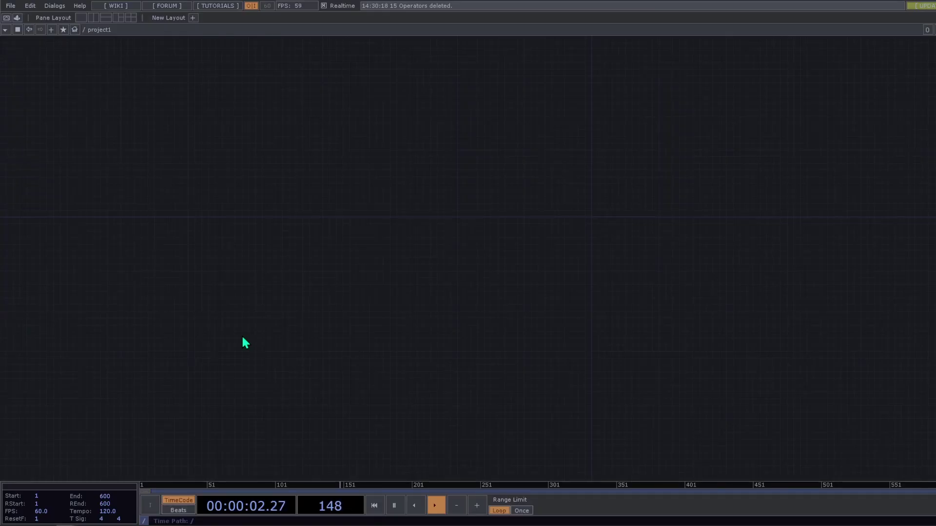
# Examine the project1 container's layout size and its Background TOP parameter, then go back inside the container
pyautogui.moveTo(457, 275); pyautogui.dragTo(398, 318)
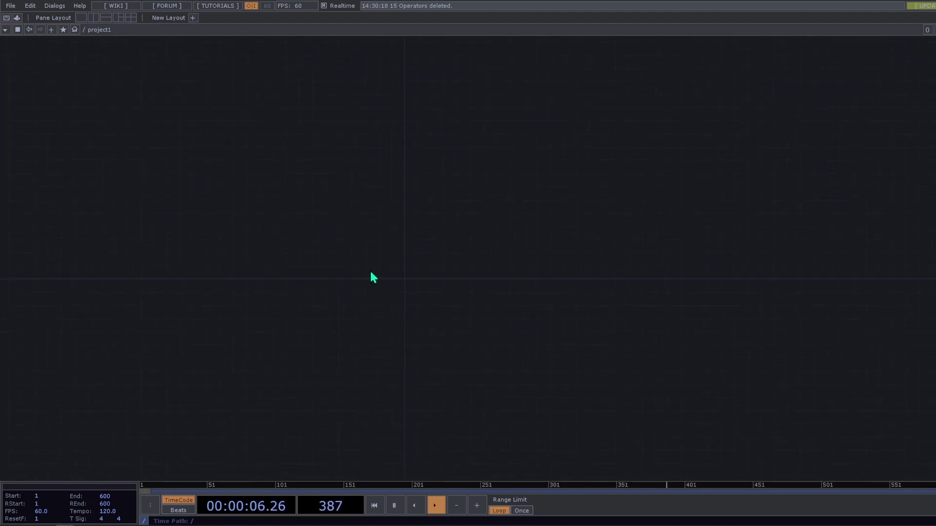
pyautogui.scroll(-5, 375, 270)
pyautogui.press('p')
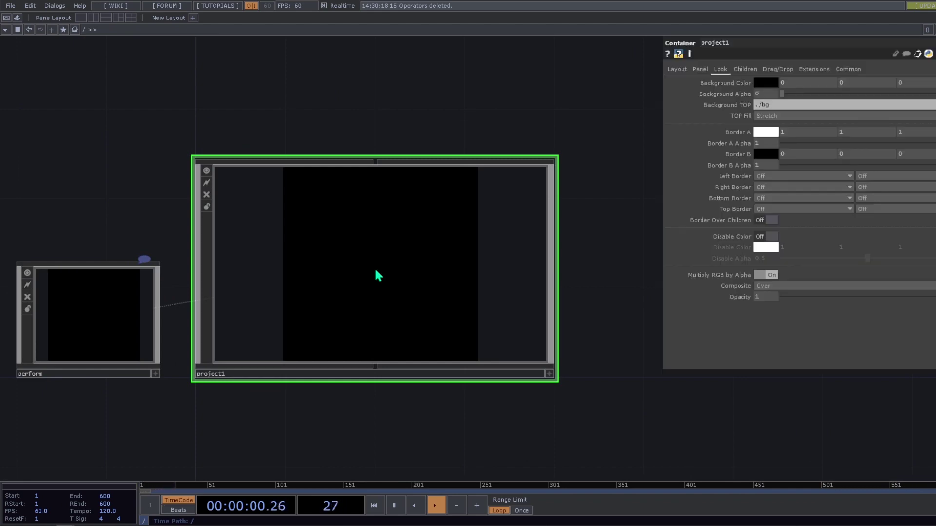
pyautogui.click(704, 67)
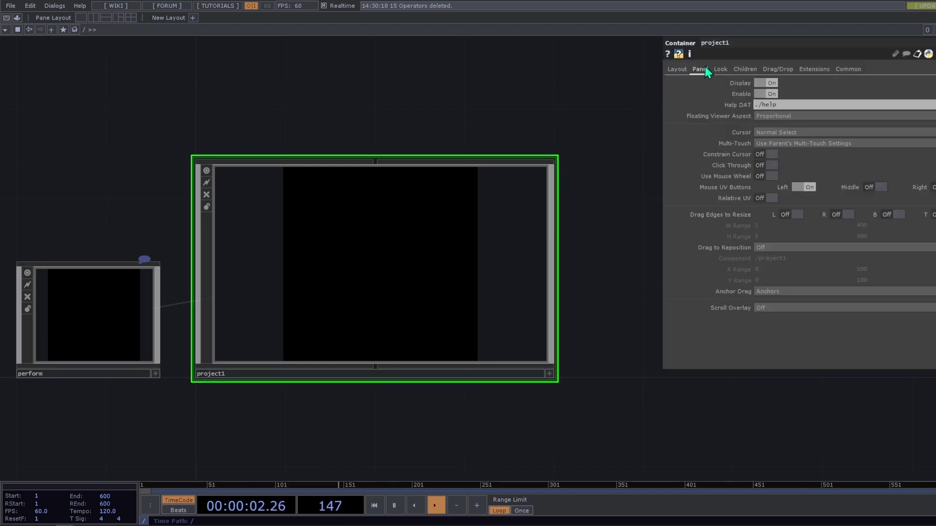
pyautogui.click(680, 71)
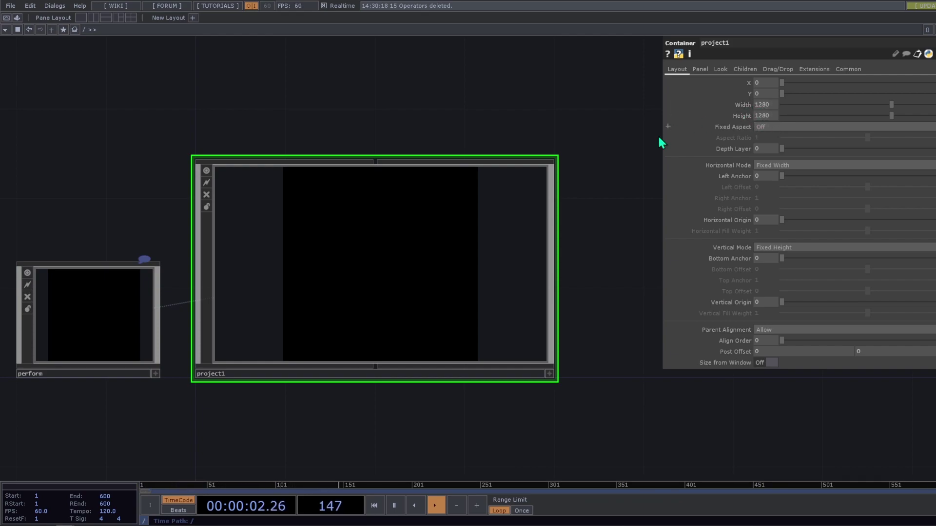
pyautogui.click(722, 70)
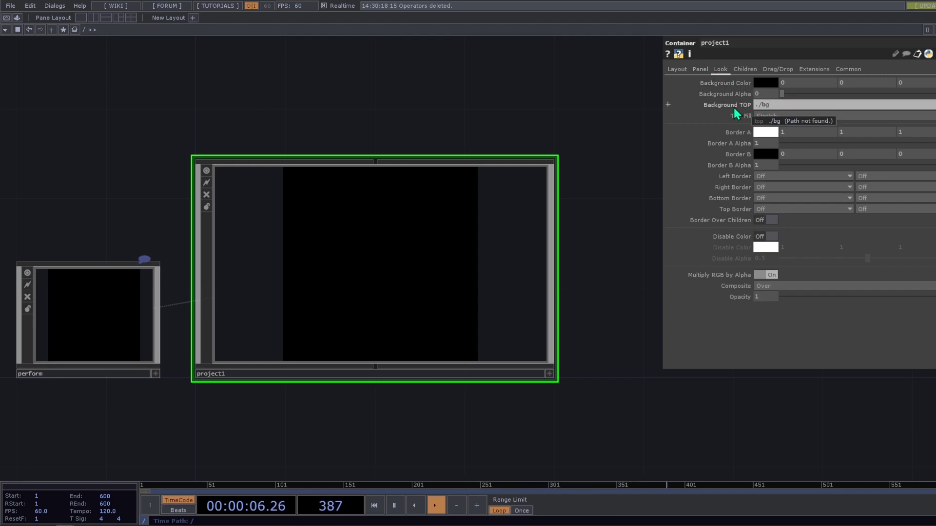
pyautogui.click(747, 106)
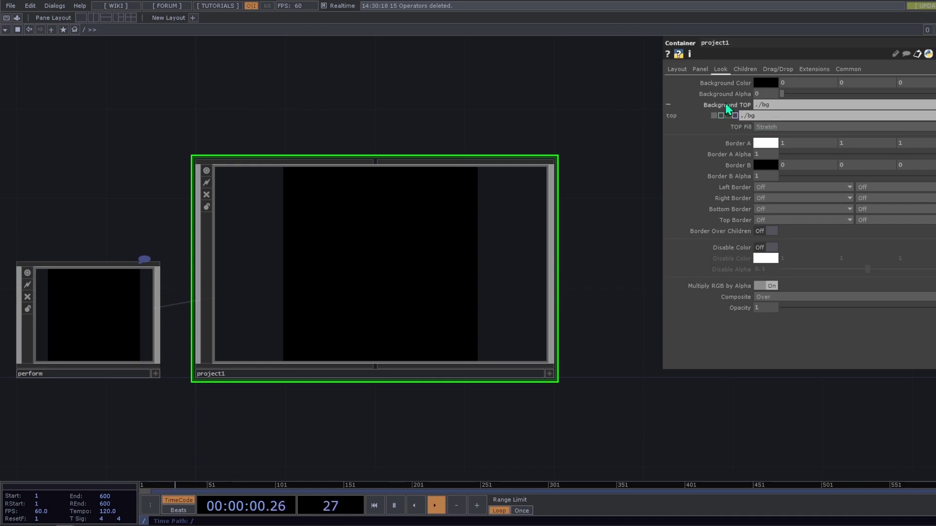
pyautogui.doubleClick(479, 239)
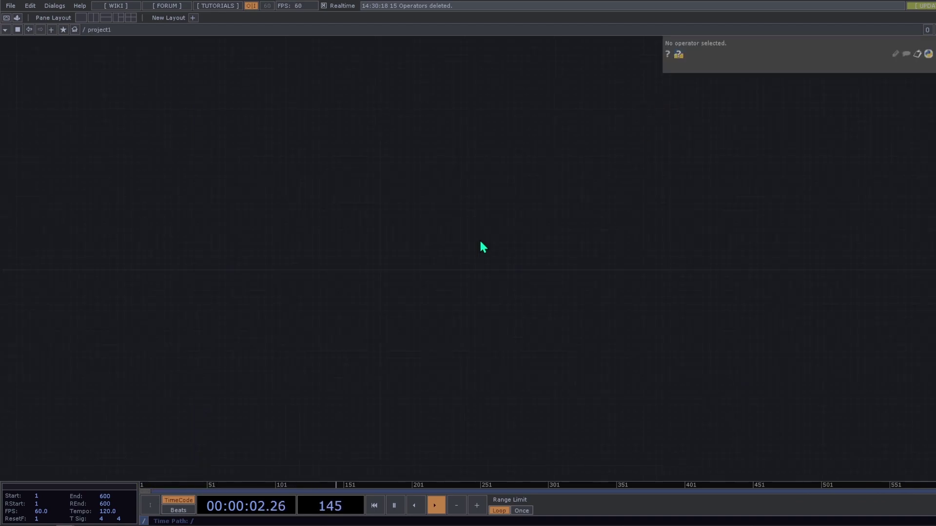
# Split the workspace side by side, with a wider network pane and the project1 panel shown in the second pane
pyautogui.click(934, 29)
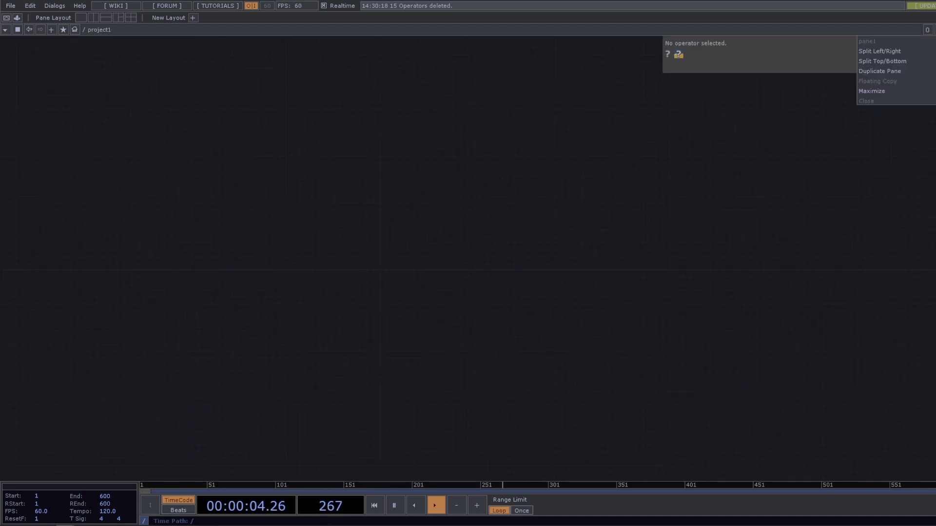
pyautogui.click(925, 52)
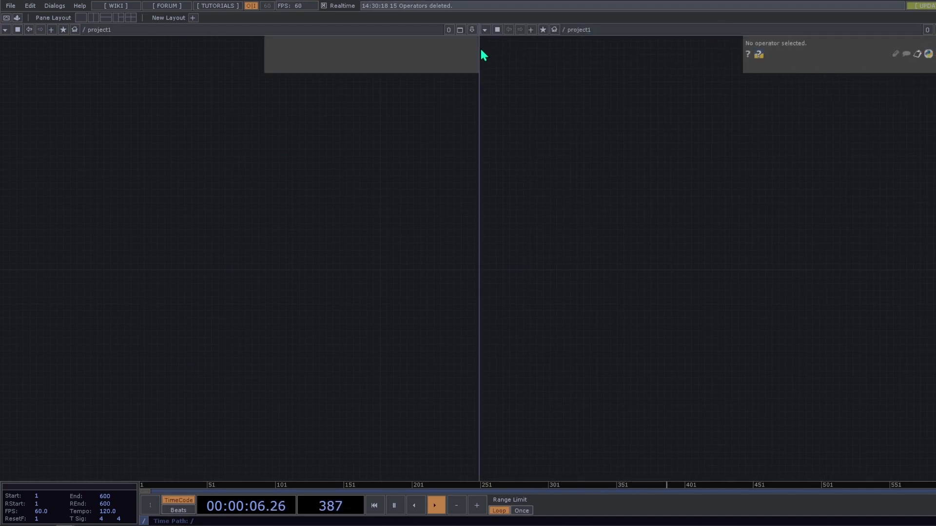
pyautogui.moveTo(479, 43); pyautogui.dragTo(661, 69)
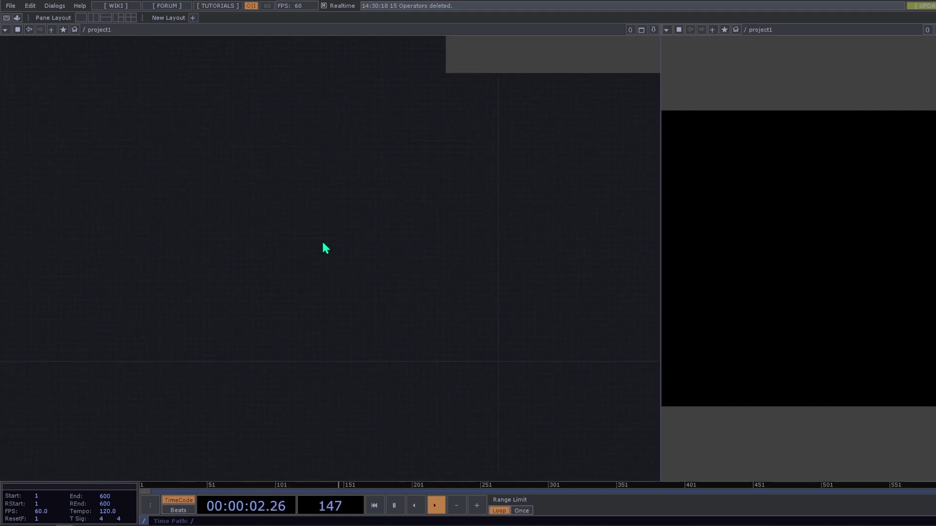
# Add a Panel CHOP to the empty project1 network
pyautogui.press('Tab')
pyautogui.write('pa')
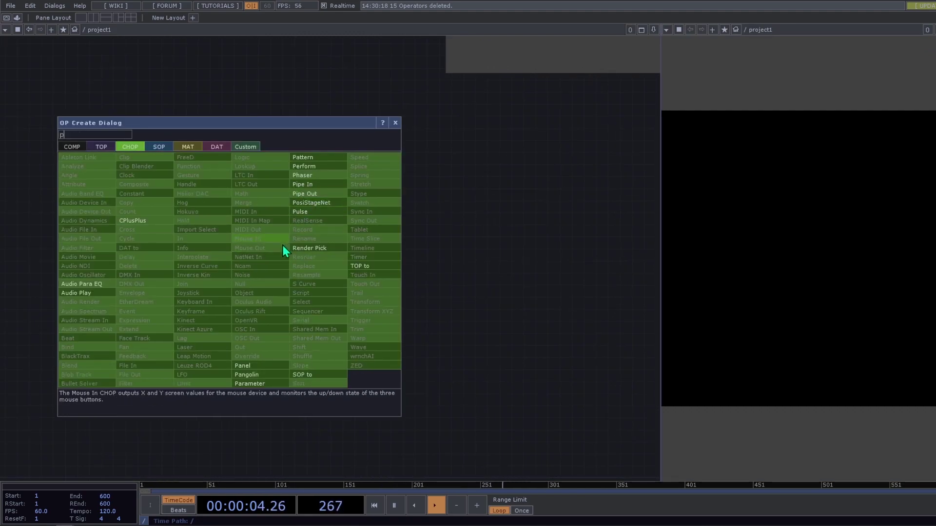
pyautogui.click(243, 366)
pyautogui.click(139, 316)
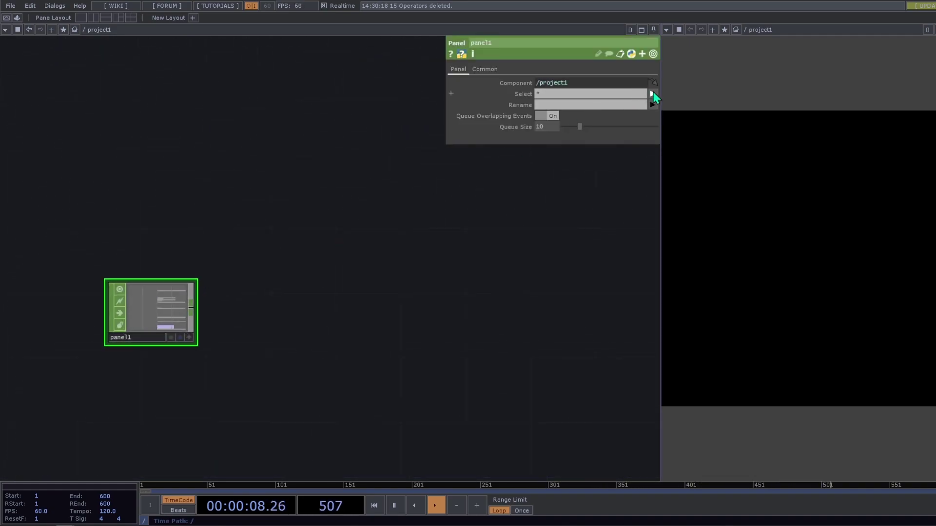
# Restrict the Panel CHOP to the insideu and insidev channels
pyautogui.click(653, 93)
pyautogui.click(701, 103)
pyautogui.click(654, 93)
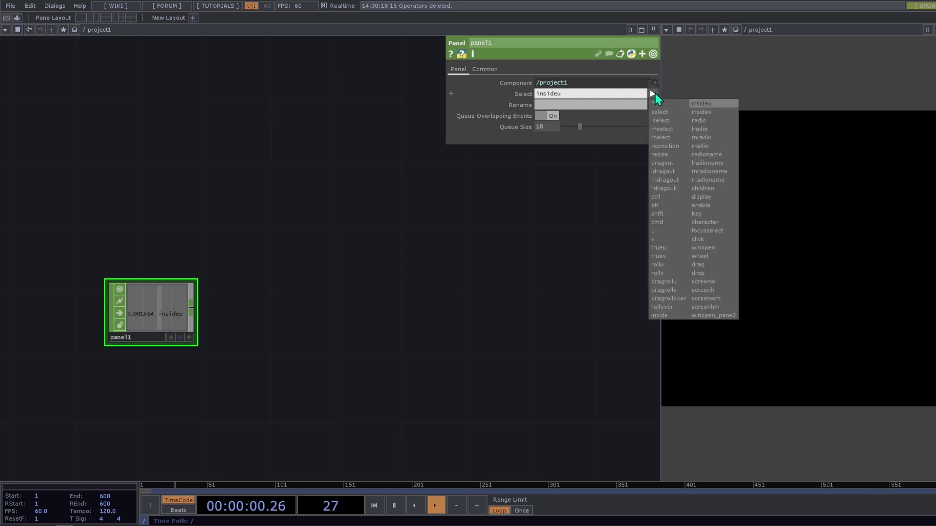
pyautogui.click(701, 113)
pyautogui.scroll(4, 272, 289)
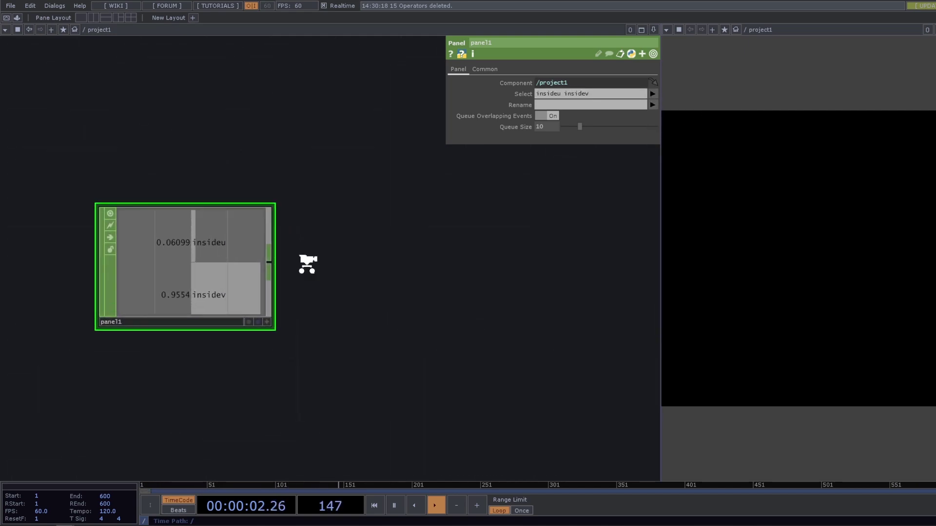
pyautogui.scroll(3, 308, 265)
pyautogui.moveTo(350, 251); pyautogui.dragTo(316, 259)
pyautogui.scroll(-3, 274, 252)
pyautogui.moveTo(236, 261); pyautogui.dragTo(370, 238)
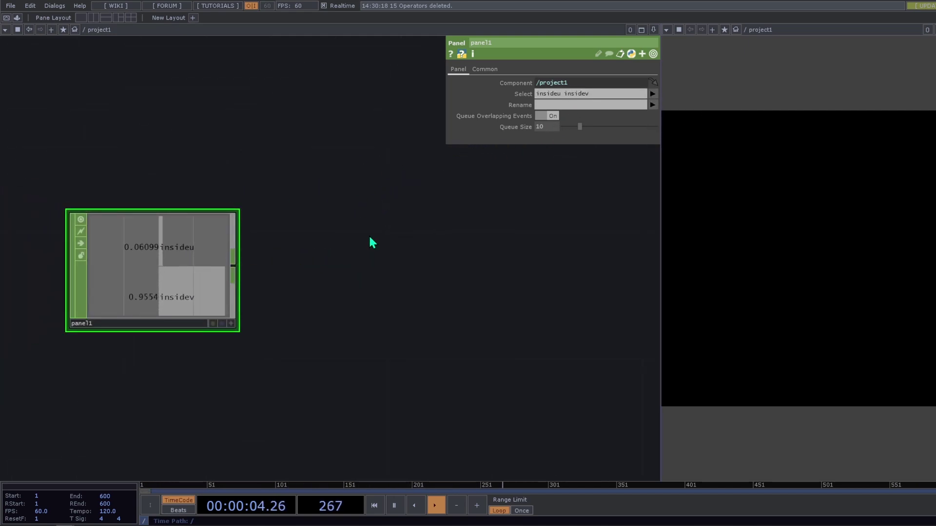
# Rename the Panel CHOP's two channels to mouseX and mouseY, and pause the timeline
pyautogui.click(581, 106)
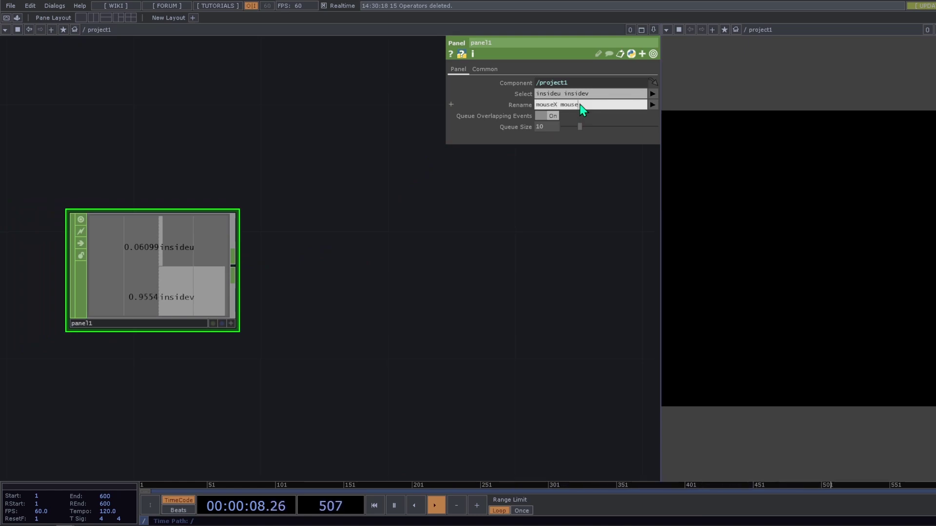
pyautogui.write('mouseX mouseY')
pyautogui.press('Return')
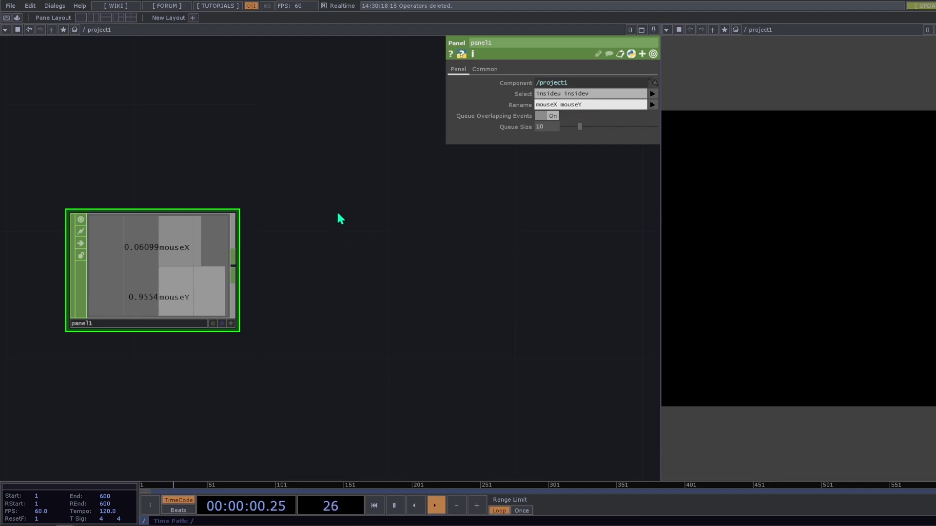
pyautogui.click(394, 505)
# Add a Line SOP to the network, below the Panel CHOP
pyautogui.scroll(-3, 280, 400)
pyautogui.moveTo(331, 408); pyautogui.dragTo(232, 323)
pyautogui.scroll(-3, 265, 289)
pyautogui.scroll(2, 263, 344)
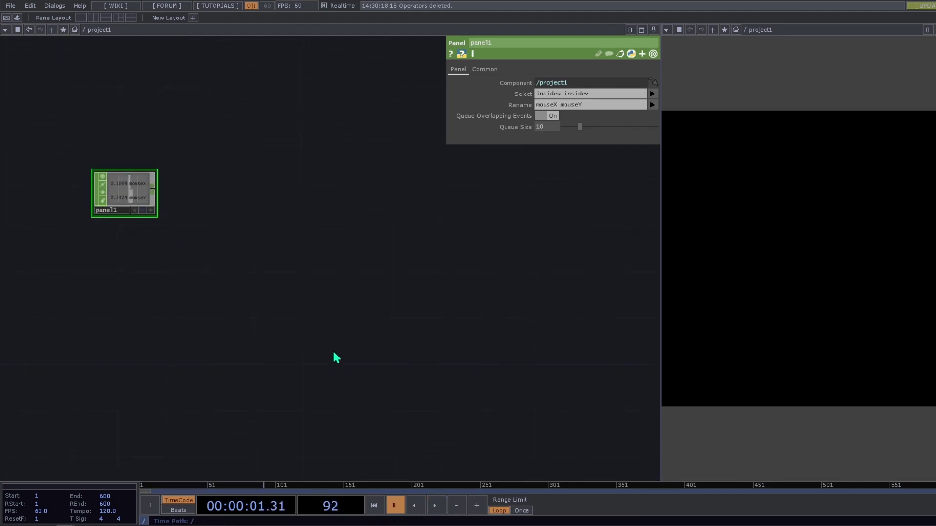
pyautogui.press('Tab')
pyautogui.click(259, 225)
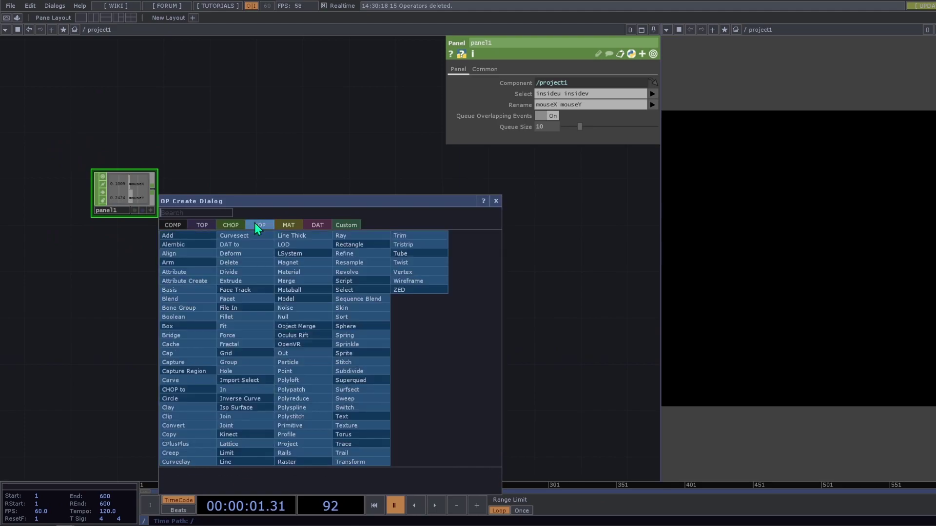
pyautogui.write('li')
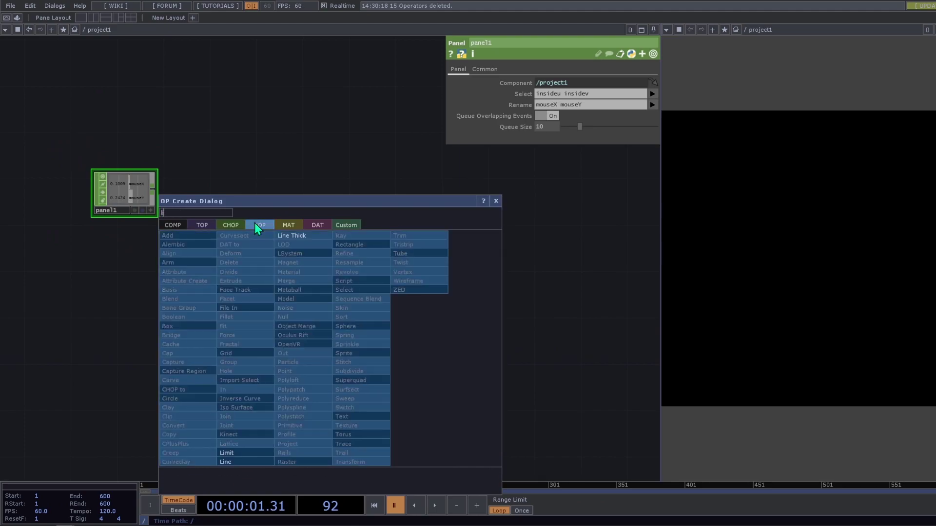
pyautogui.click(243, 463)
pyautogui.click(334, 348)
# Add a Copy SOP connected to the output of the Line SOP
pyautogui.moveTo(415, 345); pyautogui.dragTo(372, 351)
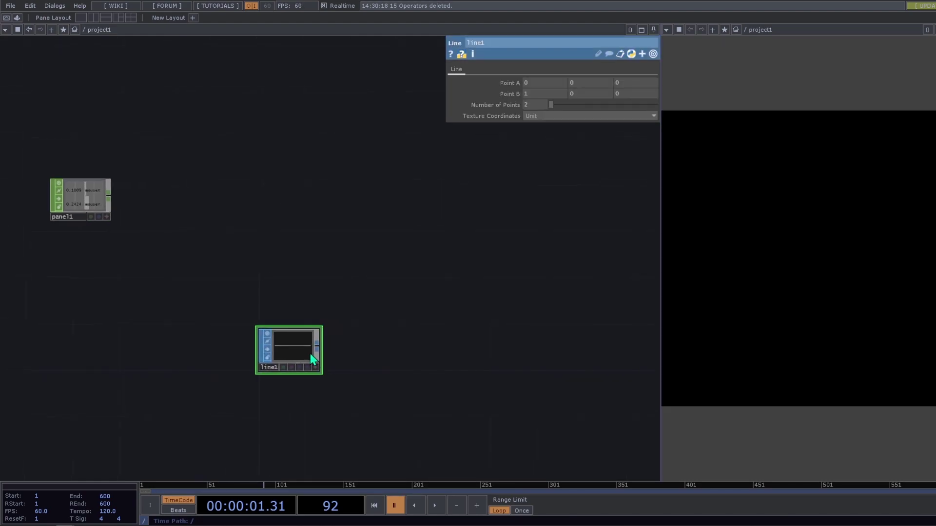
pyautogui.rightClick(317, 346)
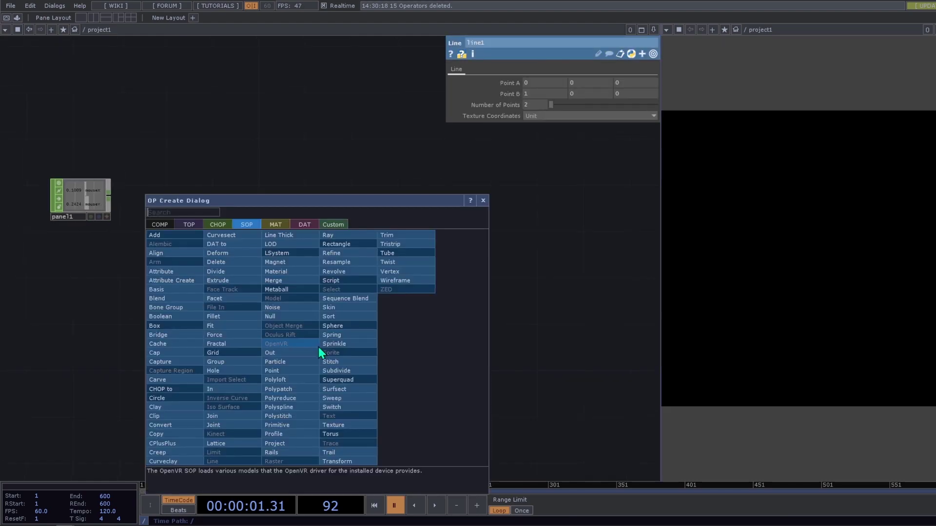
pyautogui.write('c')
pyautogui.click(167, 435)
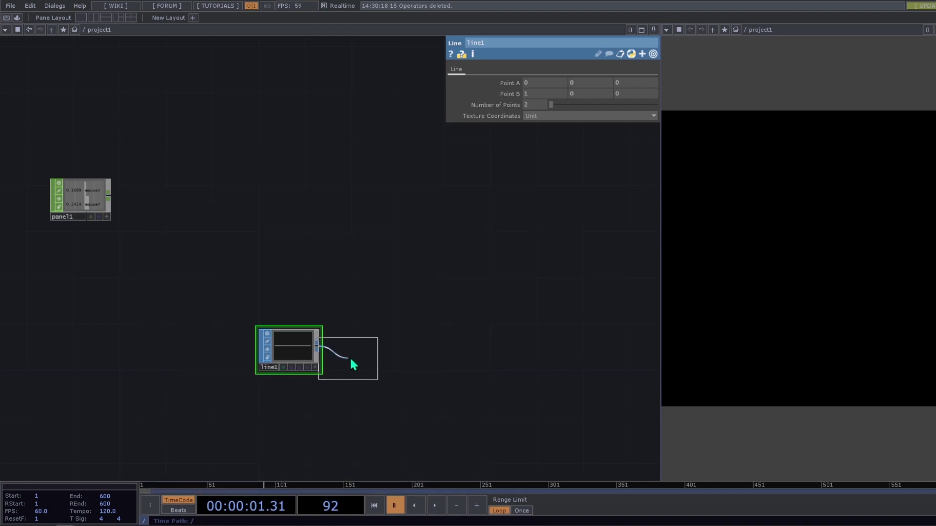
pyautogui.click(364, 356)
# Add a Geometry COMP connected to the output of the Copy SOP
pyautogui.rightClick(390, 345)
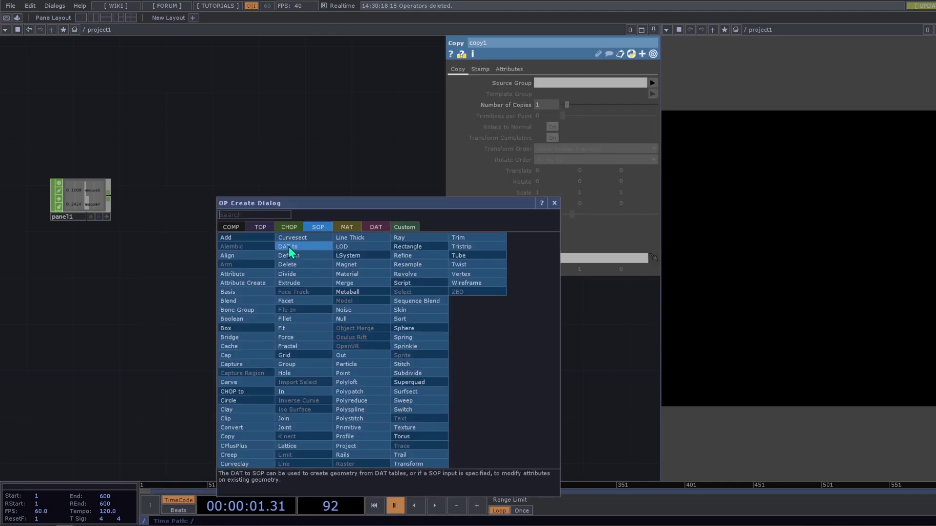
pyautogui.click(231, 227)
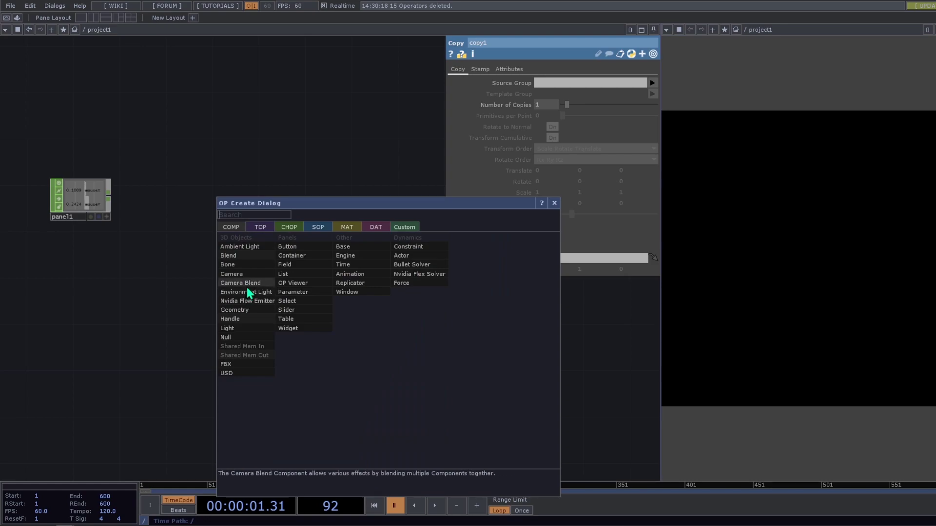
pyautogui.click(239, 310)
pyautogui.click(441, 352)
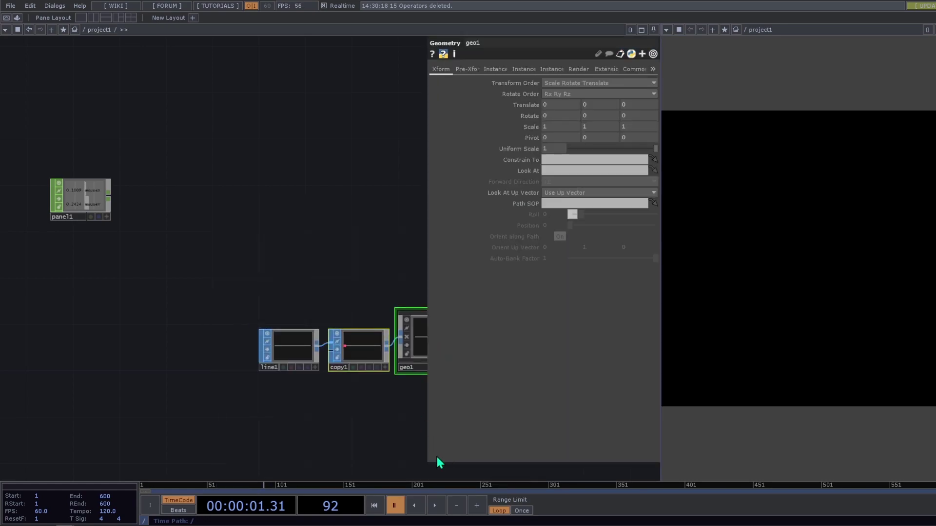
# Add a Camera COMP directly above the Geometry COMP
pyautogui.moveTo(400, 392); pyautogui.dragTo(154, 337)
pyautogui.press('Tab')
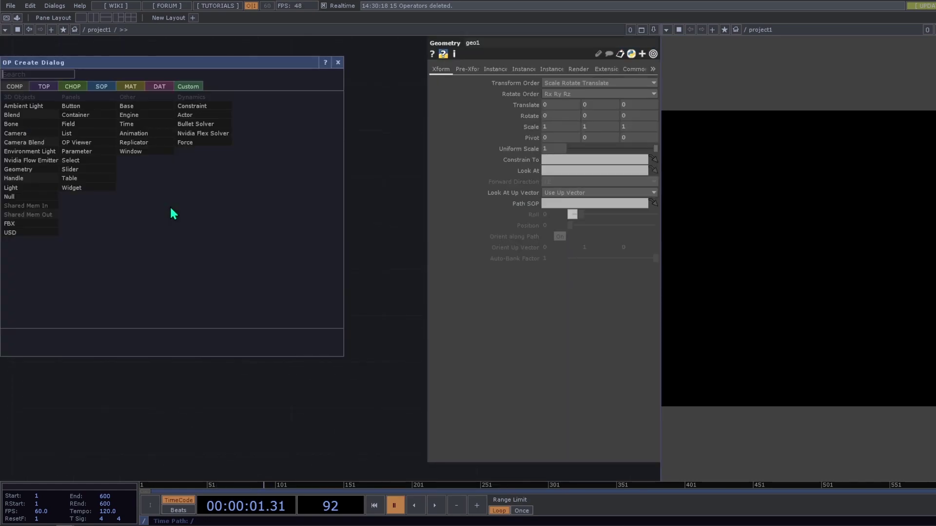
pyautogui.click(44, 133)
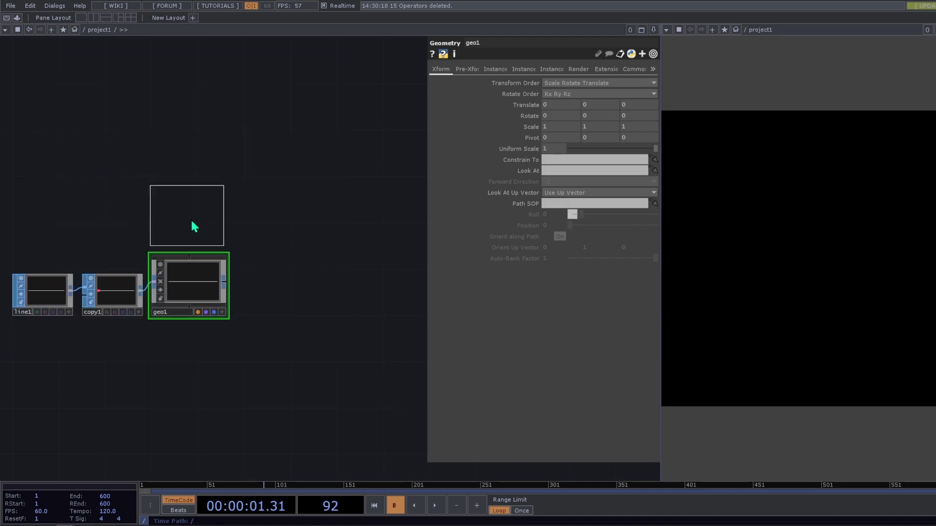
pyautogui.click(192, 224)
# Add a Line MAT directly below the Geometry COMP
pyautogui.moveTo(302, 277); pyautogui.dragTo(394, 314)
pyautogui.press('Tab')
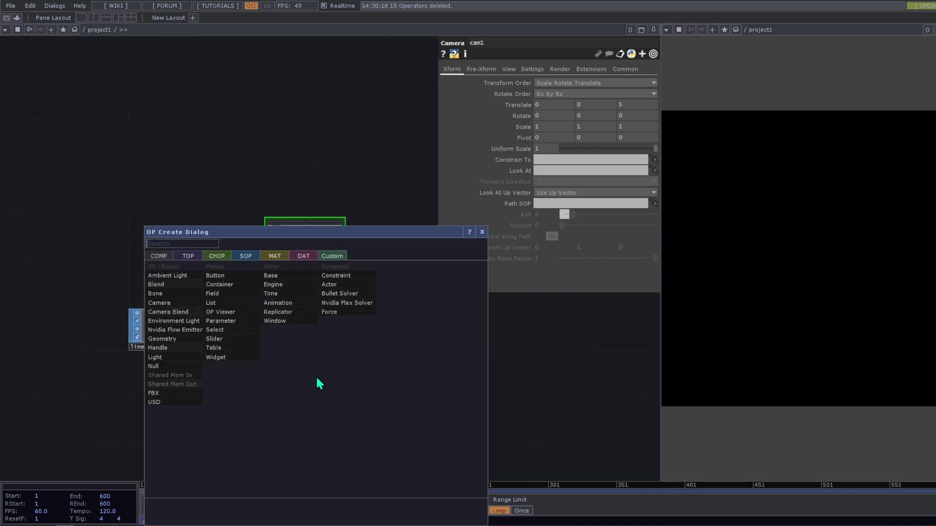
pyautogui.click(275, 256)
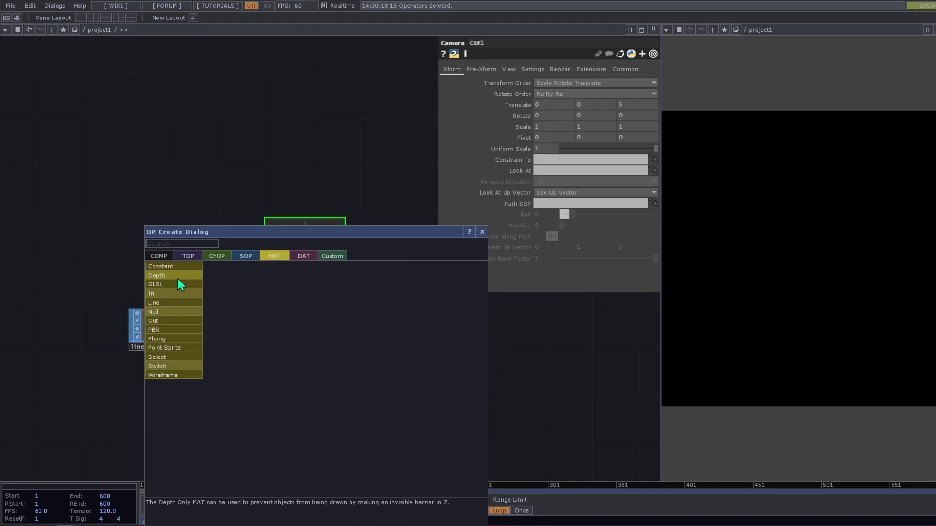
pyautogui.click(166, 304)
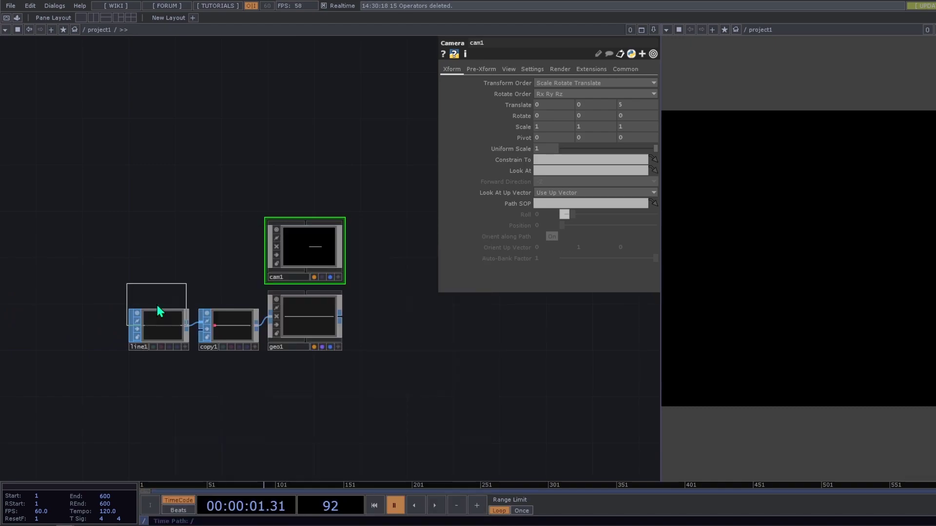
pyautogui.click(309, 382)
pyautogui.moveTo(309, 382); pyautogui.dragTo(315, 315)
pyautogui.click(307, 318)
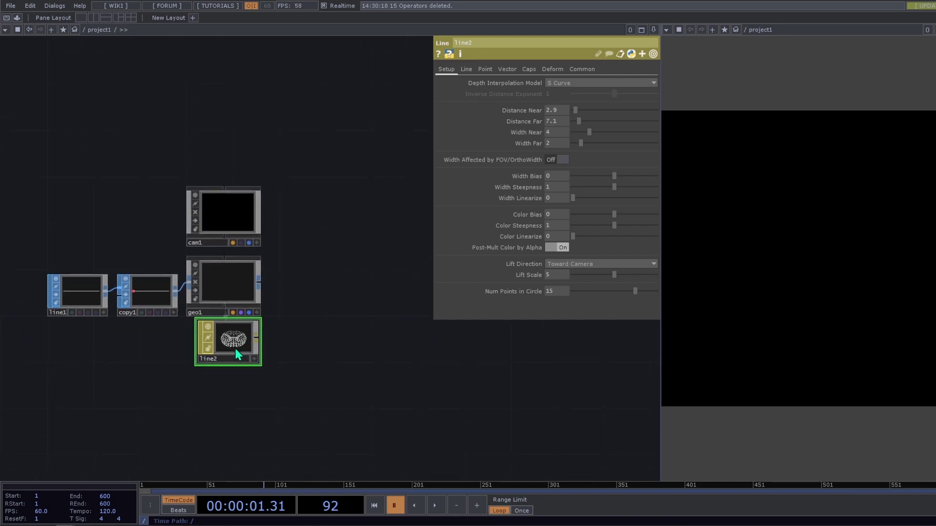
# Add a Render TOP beside the Geometry COMP
pyautogui.press('Tab')
pyautogui.write('r')
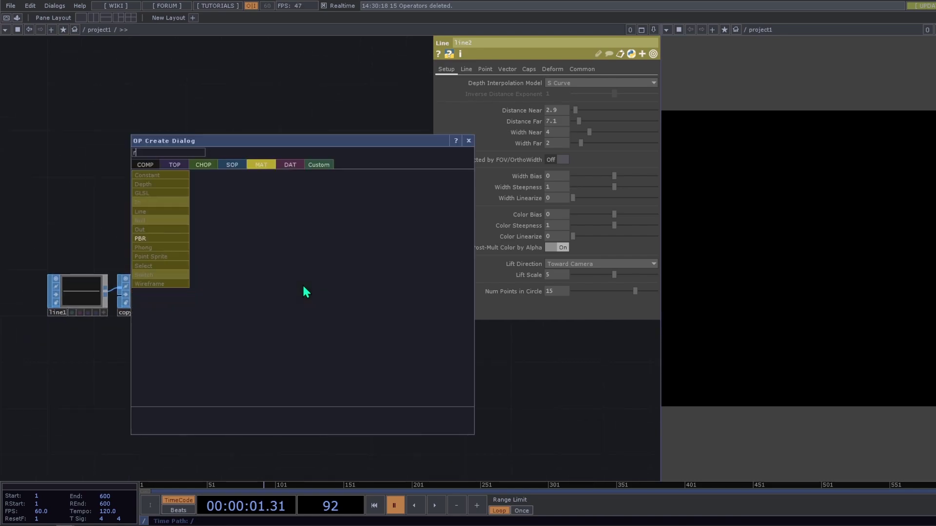
pyautogui.write('e')
pyautogui.click(175, 165)
pyautogui.click(344, 240)
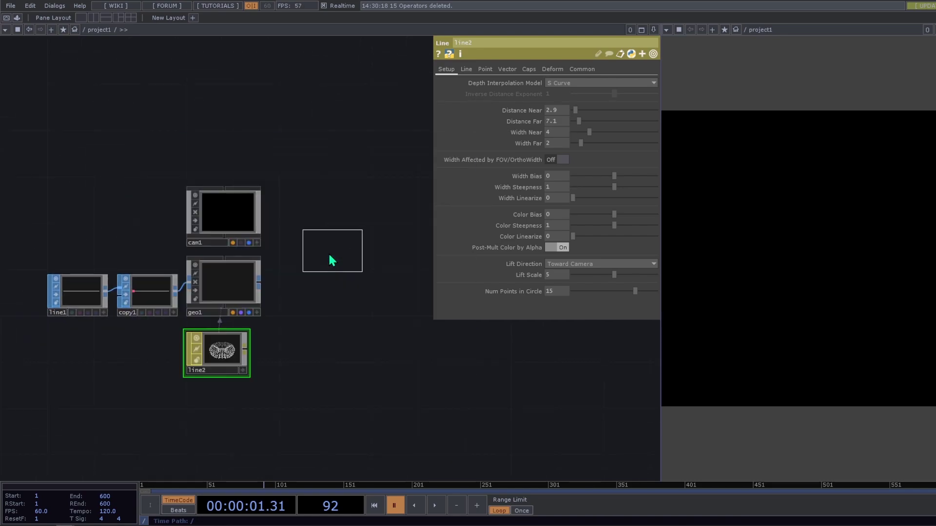
pyautogui.click(309, 284)
# Set the Render TOP's resolution to 1280 by 1280 using parent() expressions and its pixel format to 32-bit float (RGBA)
pyautogui.click(586, 70)
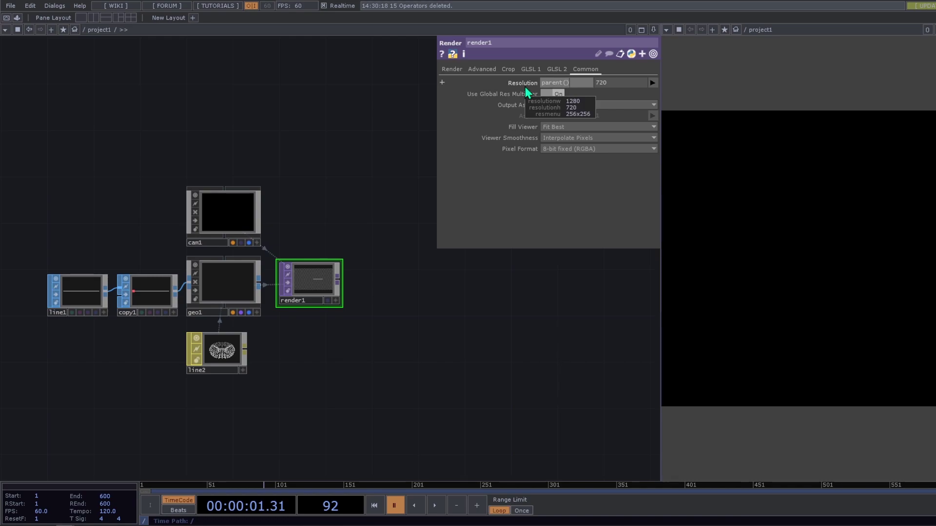
pyautogui.write('th')
pyautogui.press('Return')
pyautogui.click(614, 83)
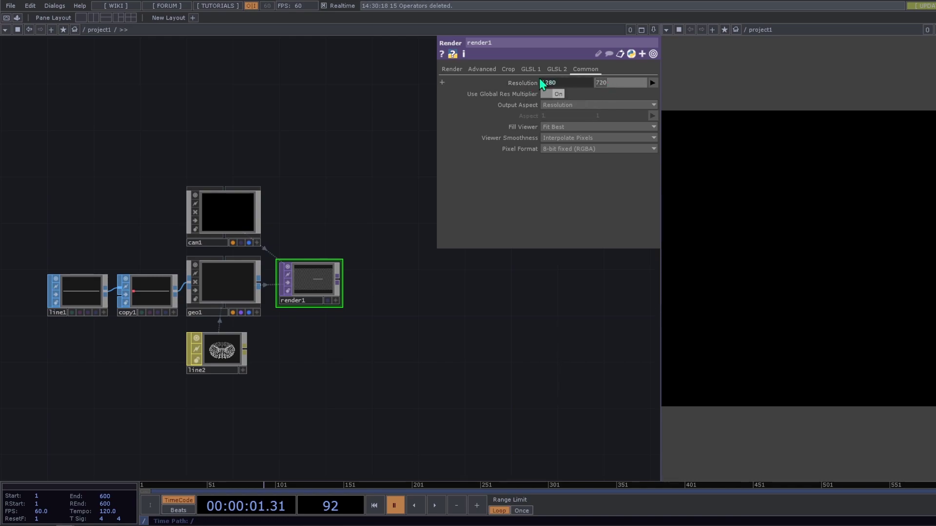
pyautogui.write('par')
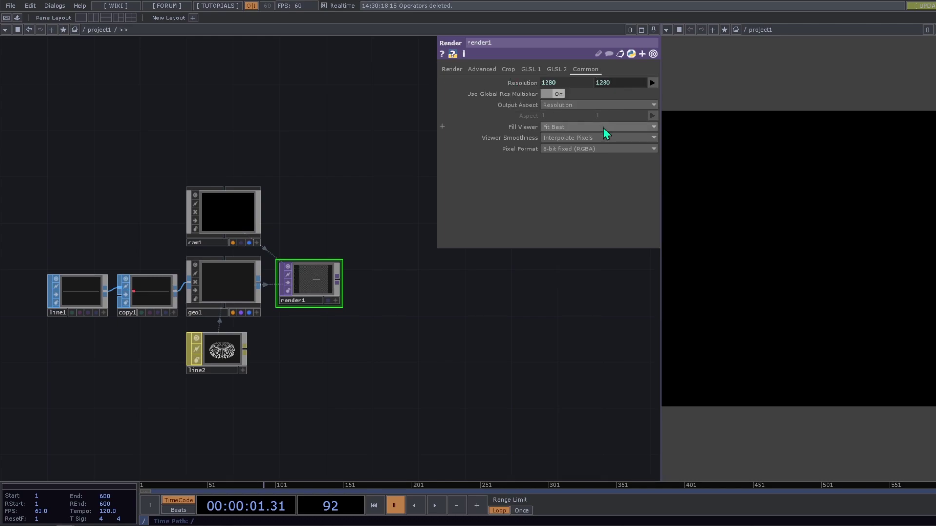
pyautogui.click(585, 149)
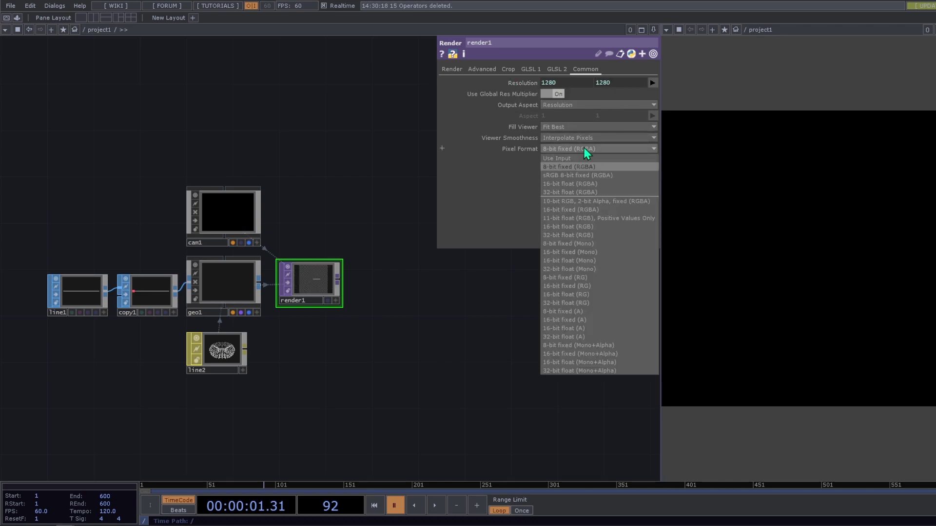
pyautogui.click(571, 193)
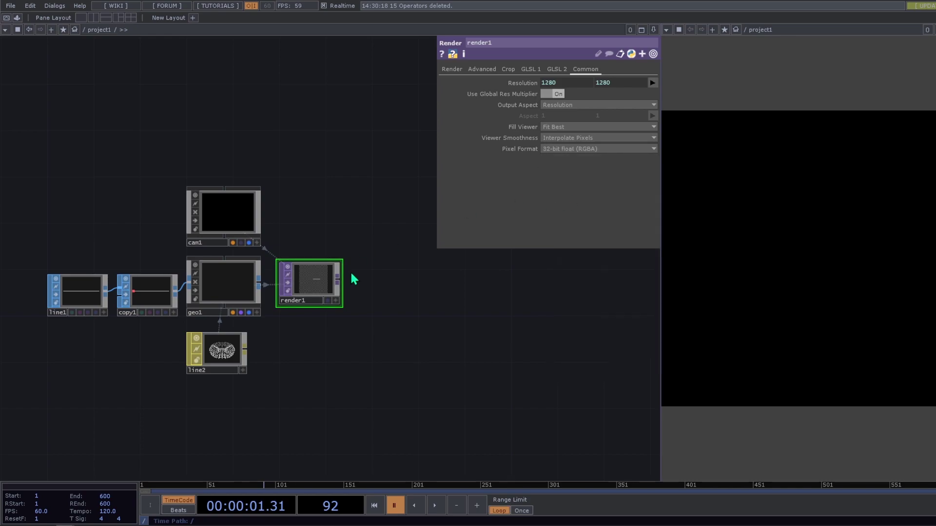
pyautogui.click(451, 69)
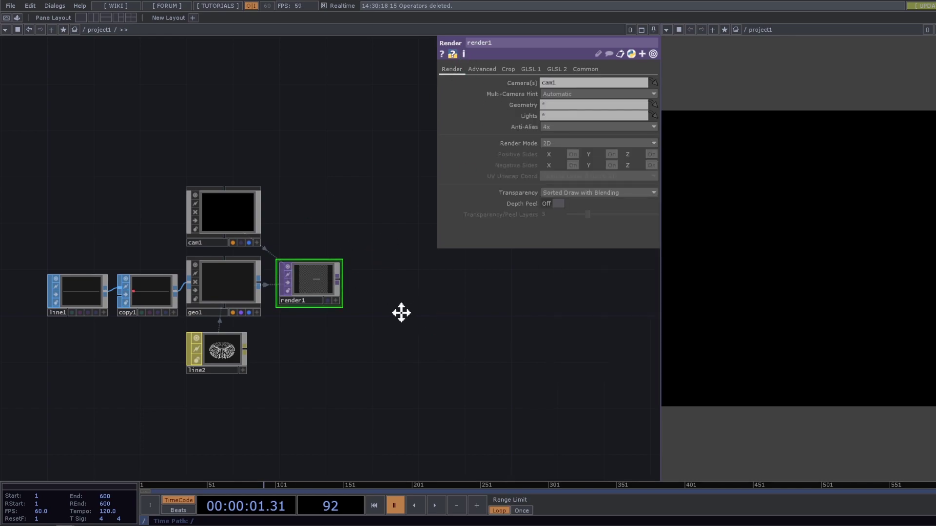
# Add a Transform TOP connected to the output of the Render TOP
pyautogui.moveTo(399, 311); pyautogui.dragTo(316, 303)
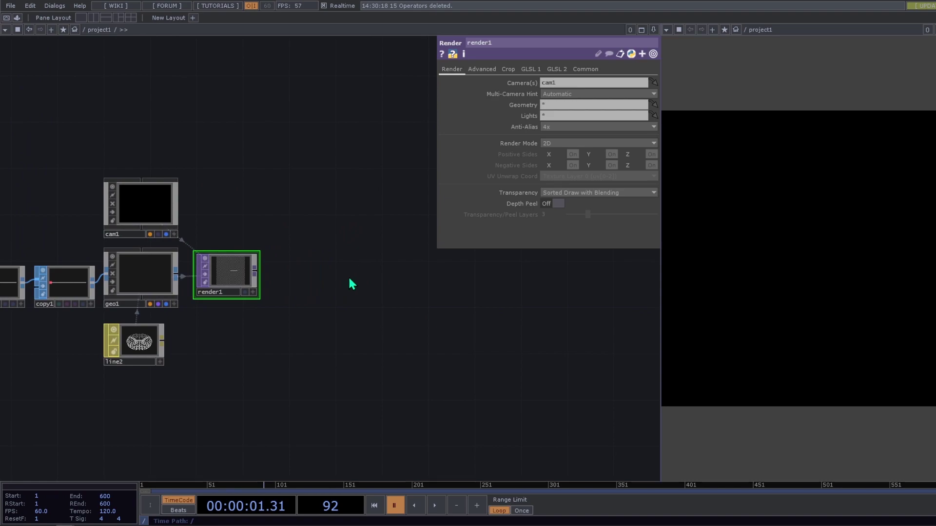
pyautogui.rightClick(256, 273)
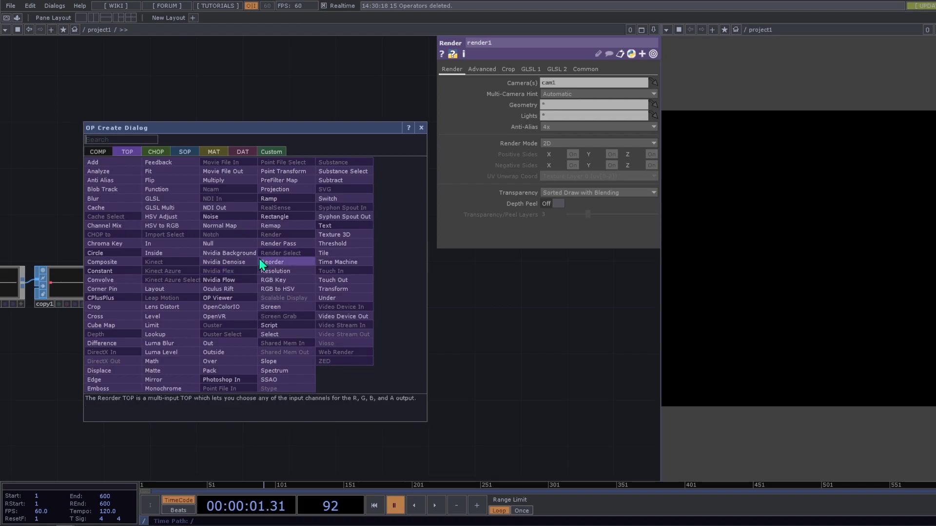
pyautogui.click(322, 288)
pyautogui.click(295, 282)
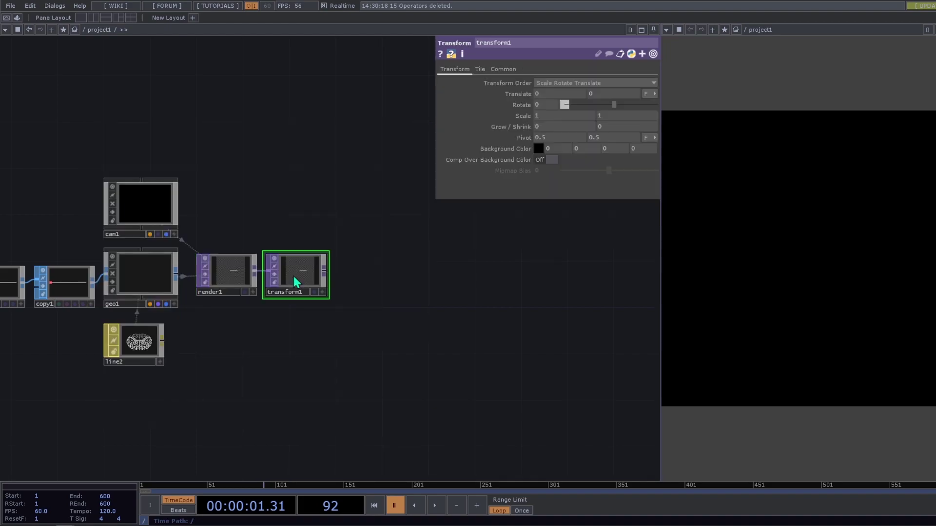
# Give the Transform TOP a white background color with alpha 1 and turn on Comp Over Background Color
pyautogui.click(529, 148)
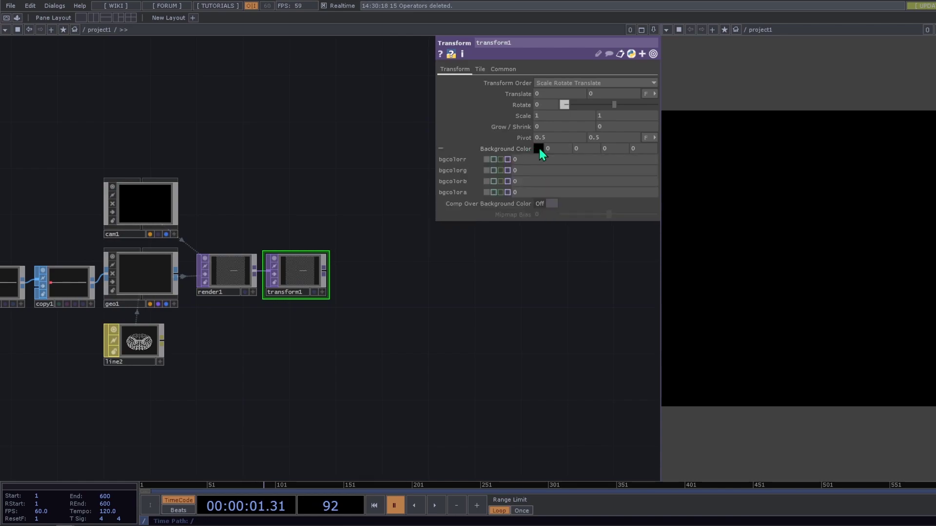
pyautogui.click(540, 149)
pyautogui.click(650, 124)
pyautogui.click(647, 78)
pyautogui.click(632, 150)
pyautogui.write('1')
pyautogui.press('Return')
pyautogui.click(545, 205)
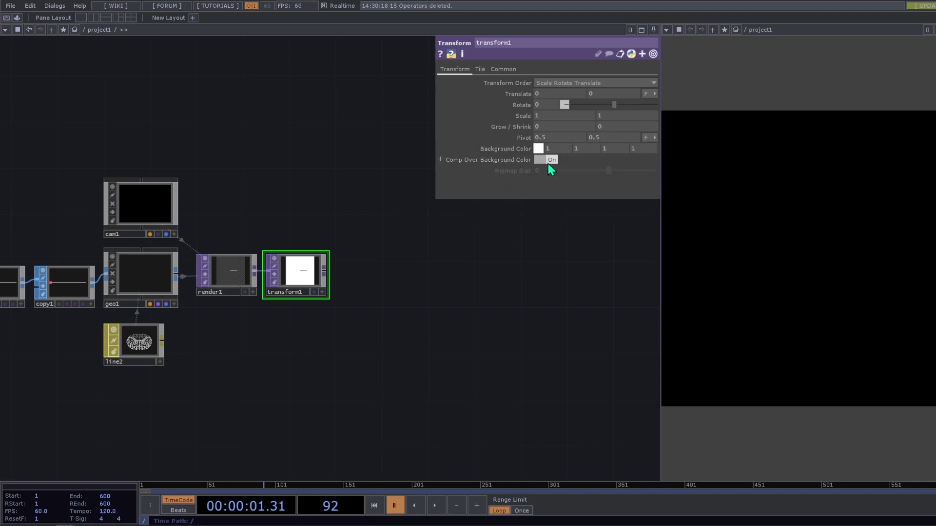
# Add a Null TOP connected to the output of the Transform TOP and rename it bg
pyautogui.click(324, 269)
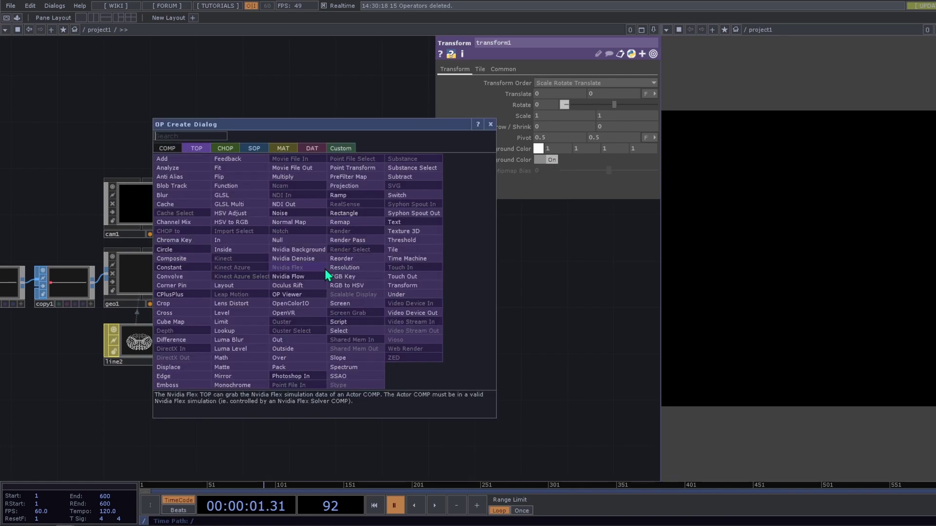
pyautogui.click(288, 259)
pyautogui.click(362, 275)
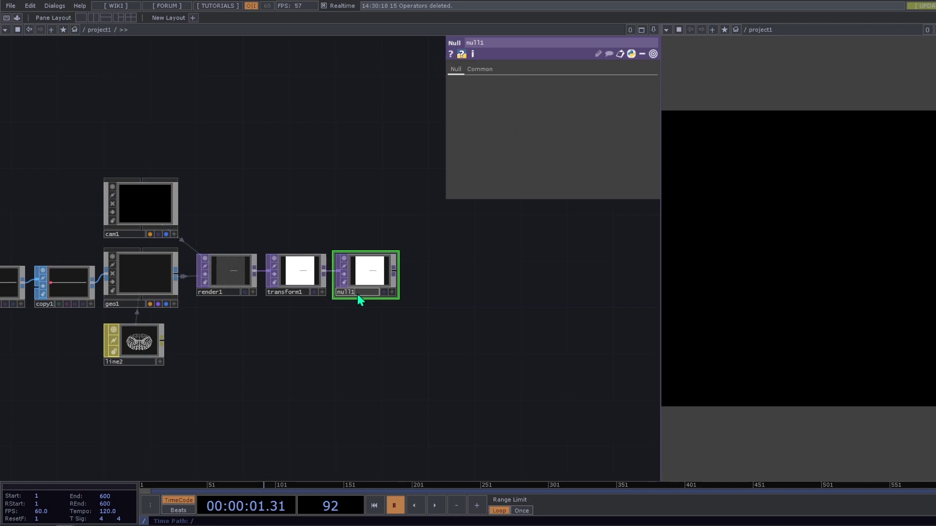
pyautogui.click(357, 293)
pyautogui.write('bg')
pyautogui.press('Return')
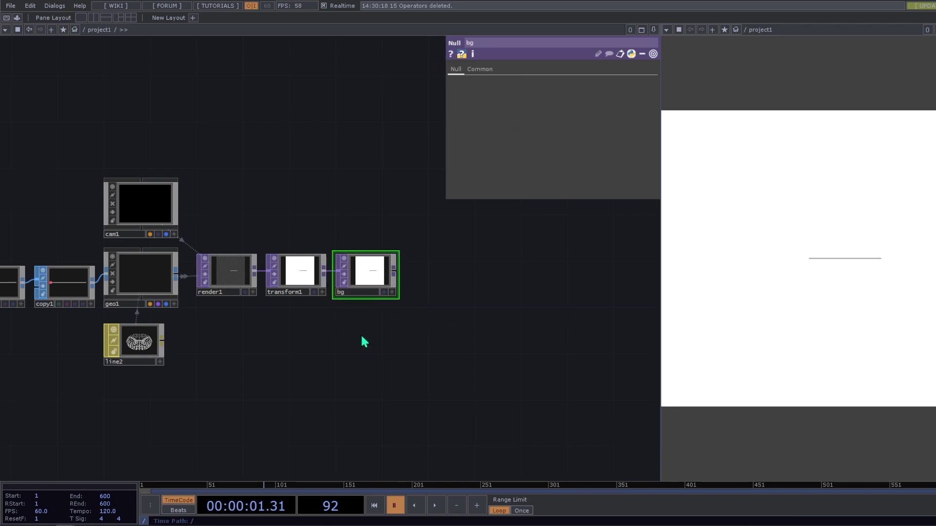
# Move the Panel CHOP farther away from the line network to leave room for more CHOPs
pyautogui.moveTo(363, 342); pyautogui.dragTo(637, 302)
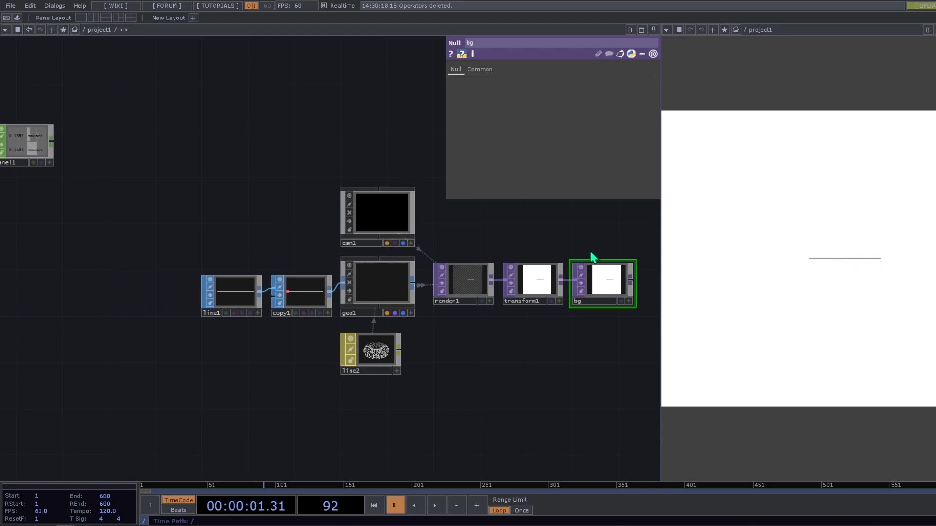
pyautogui.moveTo(543, 259); pyautogui.dragTo(494, 261)
pyautogui.scroll(-5, 493, 262)
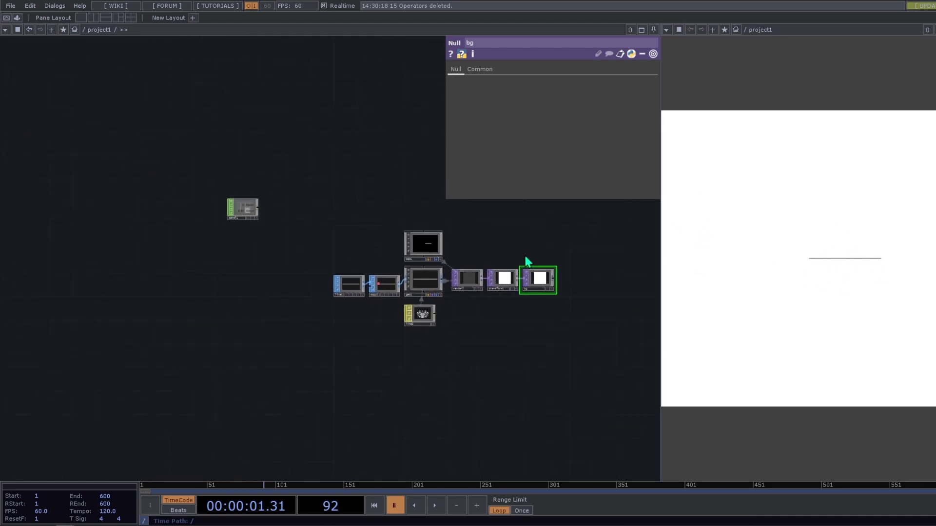
pyautogui.scroll(3, 322, 222)
pyautogui.moveTo(329, 237); pyautogui.dragTo(472, 213)
pyautogui.moveTo(396, 244); pyautogui.dragTo(404, 266)
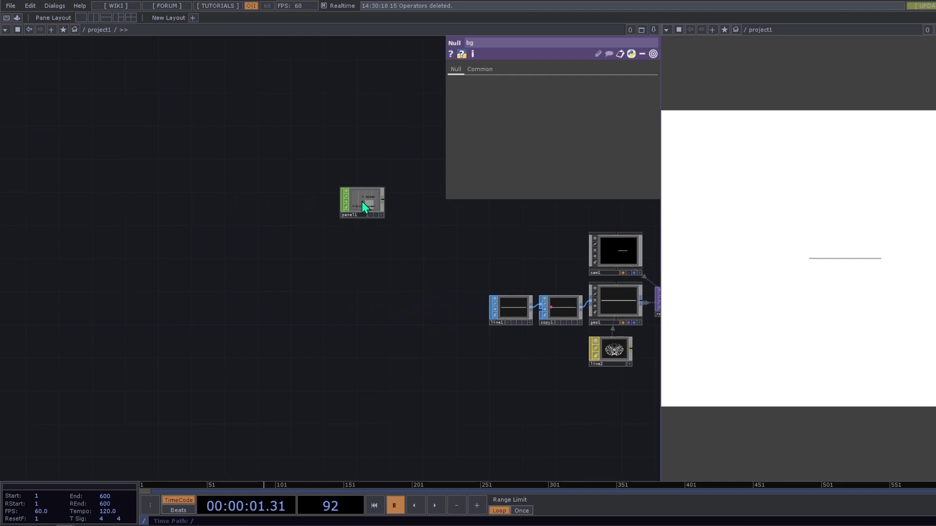
pyautogui.moveTo(360, 202); pyautogui.dragTo(177, 198)
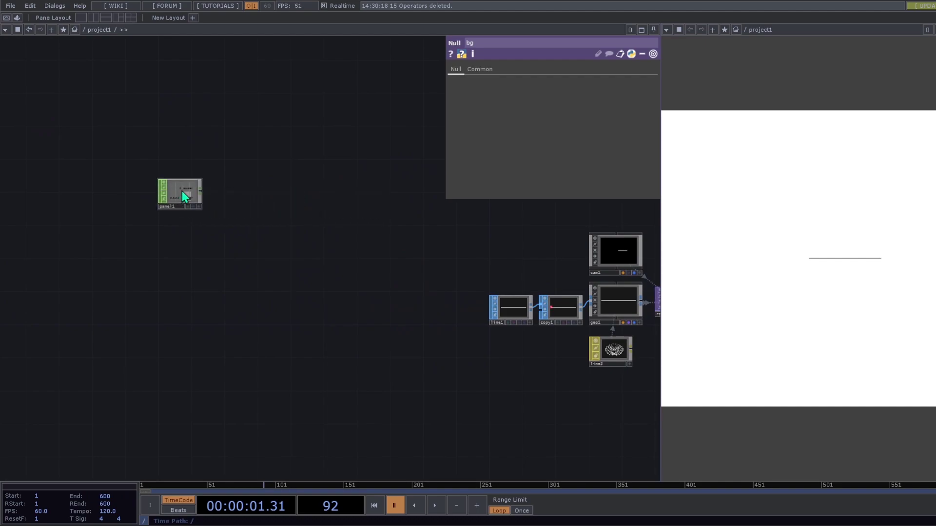
# Switch to the P_2_0_01 sketch in Processing and examine its circleResolution, radius, angle and strokeWeight lines in the draw function
pyautogui.hotkey('alt', 'Tab')
pyautogui.scroll(10, 472, 263)
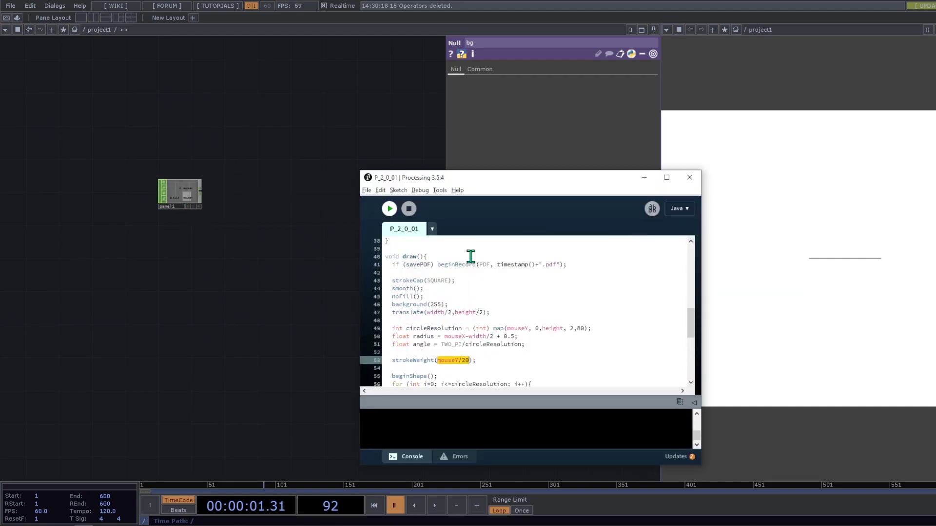
pyautogui.click(463, 280)
pyautogui.moveTo(616, 171); pyautogui.dragTo(619, 19)
pyautogui.scroll(-4, 487, 210)
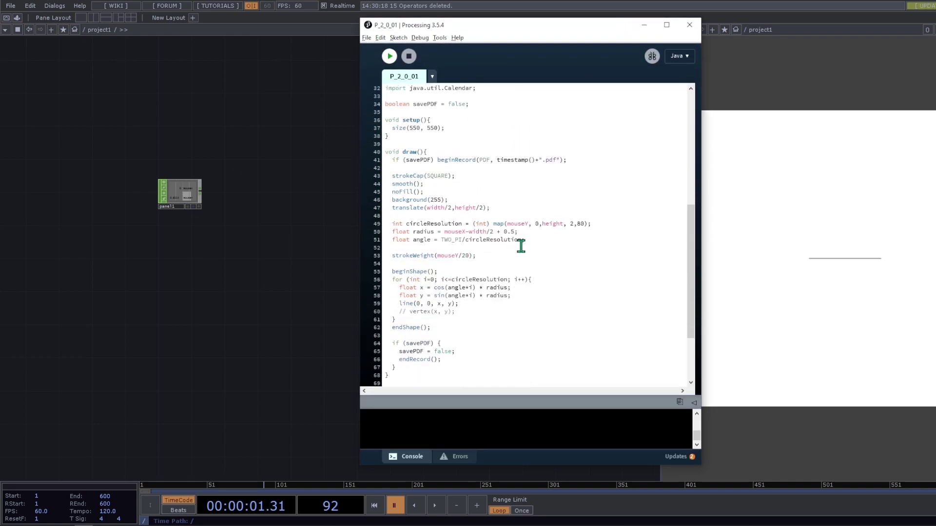
pyautogui.moveTo(525, 240); pyautogui.dragTo(385, 224)
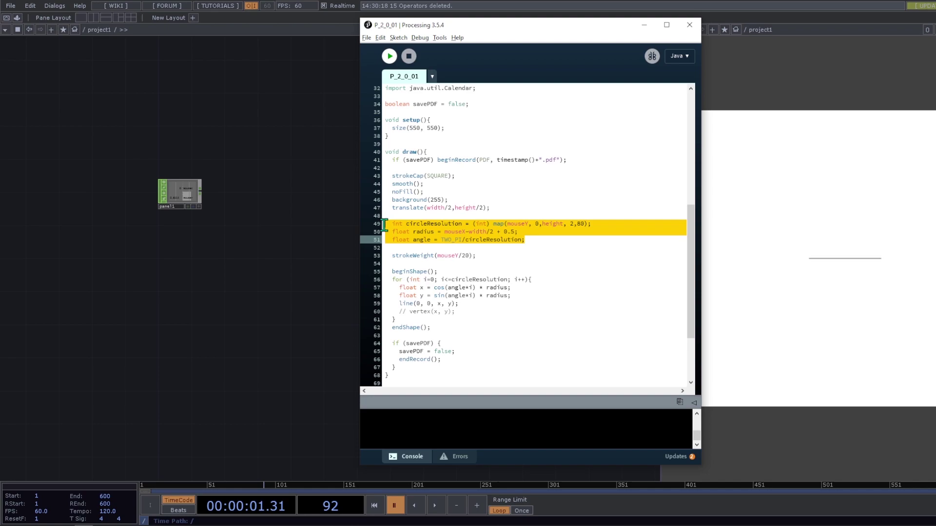
pyautogui.click(411, 225)
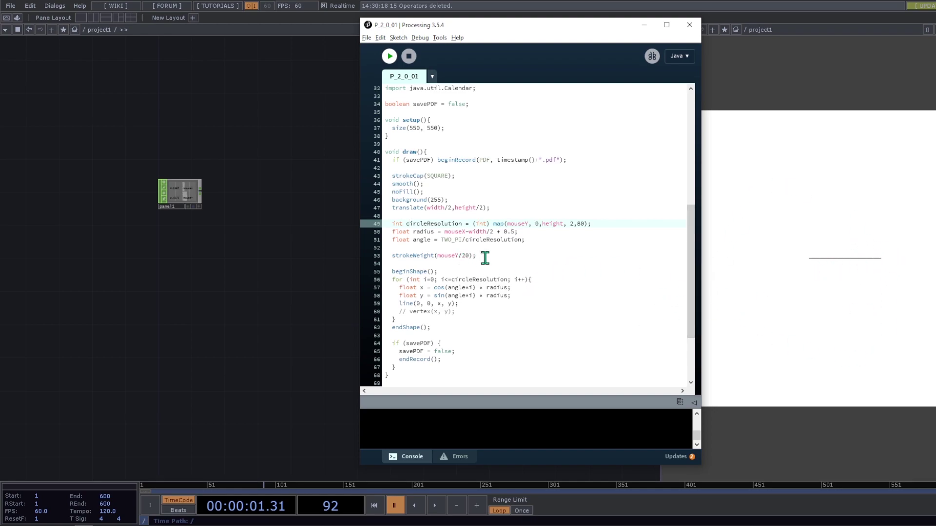
pyautogui.moveTo(485, 258); pyautogui.dragTo(394, 257)
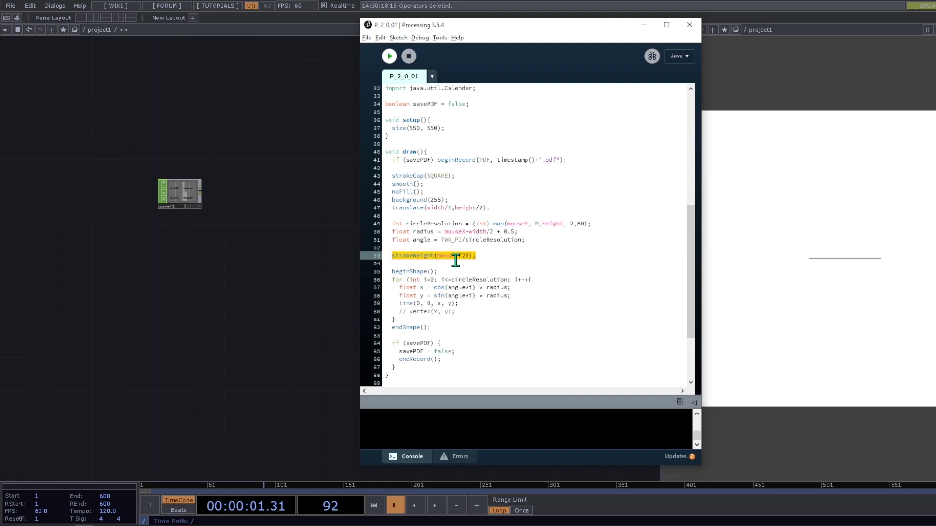
pyautogui.click(596, 326)
# Switch back to TouchDesigner, add a Select CHOP connected to the Panel CHOP, and set its Channel Names to mouseY
pyautogui.click(268, 177)
pyautogui.moveTo(268, 177); pyautogui.dragTo(266, 211)
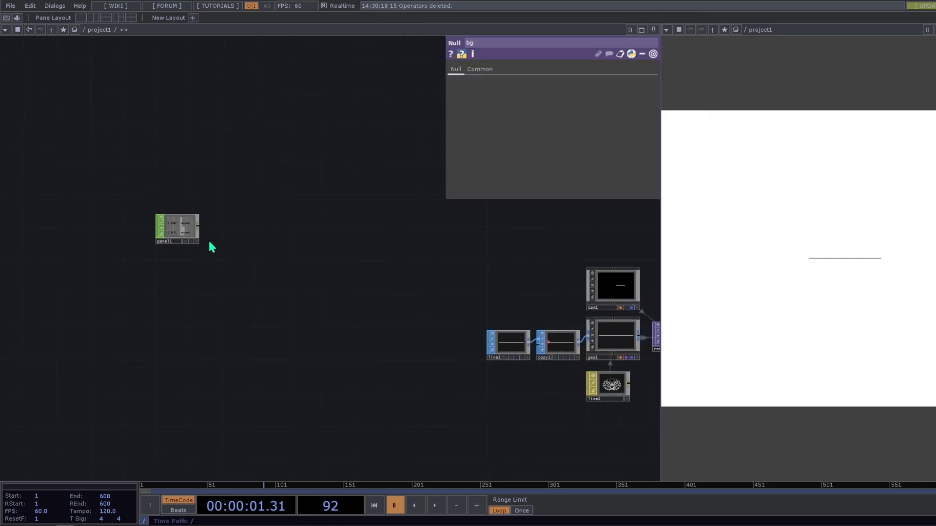
pyautogui.scroll(3, 207, 239)
pyautogui.middleClick(190, 225)
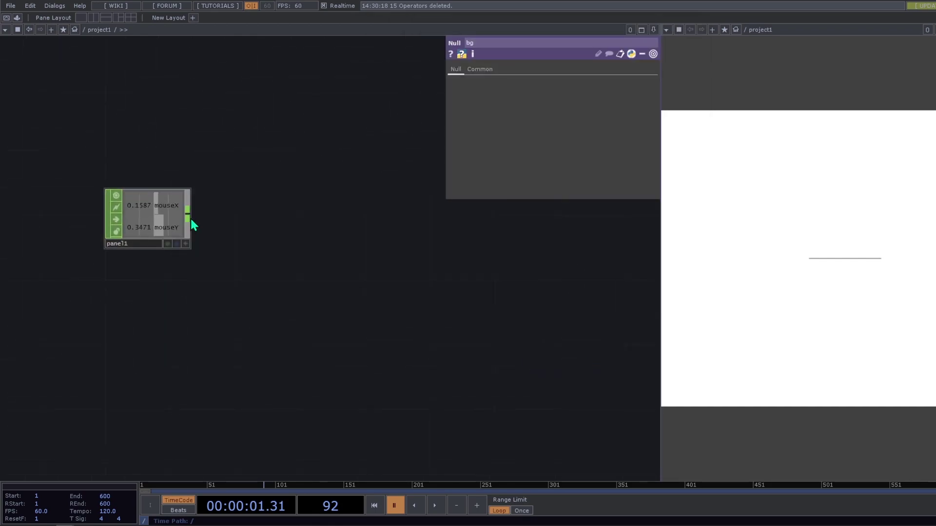
pyautogui.rightClick(187, 215)
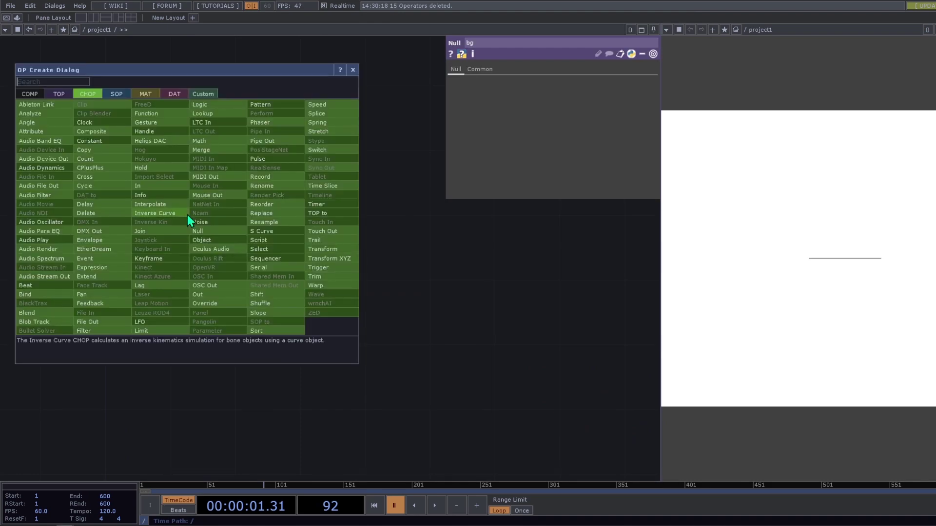
pyautogui.write('se')
pyautogui.click(274, 250)
pyautogui.click(258, 163)
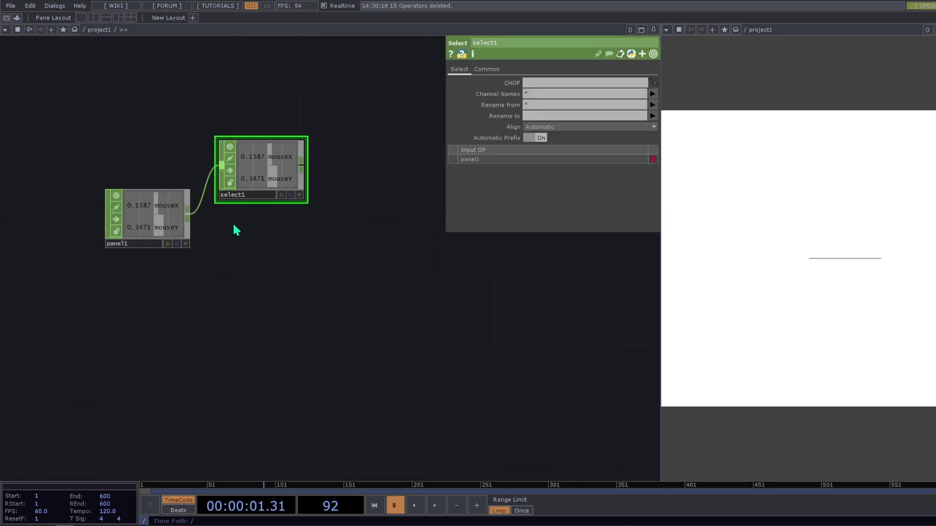
pyautogui.moveTo(223, 181)
pyautogui.mouseDown()
pyautogui.moveTo(252, 234)
pyautogui.moveTo(237, 173)
pyautogui.mouseUp()
pyautogui.click(652, 94)
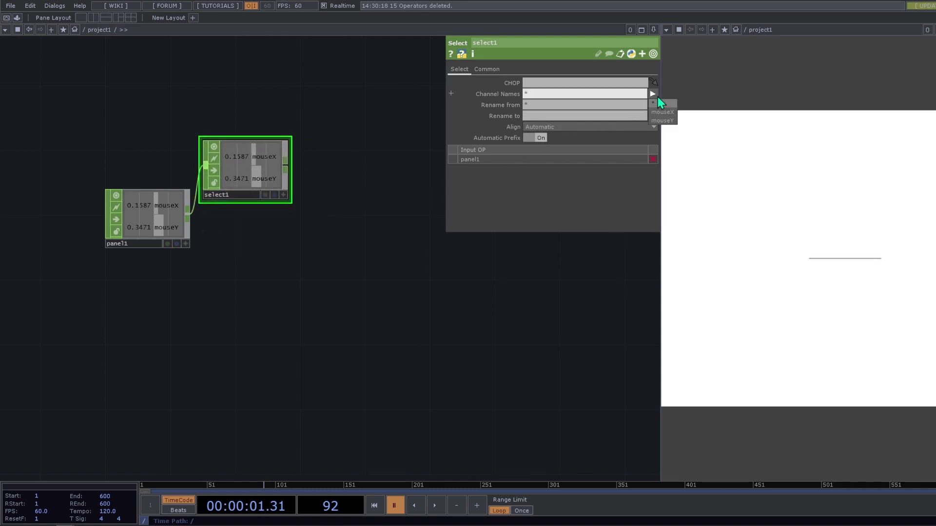
pyautogui.click(659, 122)
# Add a Math CHOP connected to the output of the Select CHOP
pyautogui.moveTo(403, 233); pyautogui.dragTo(285, 323)
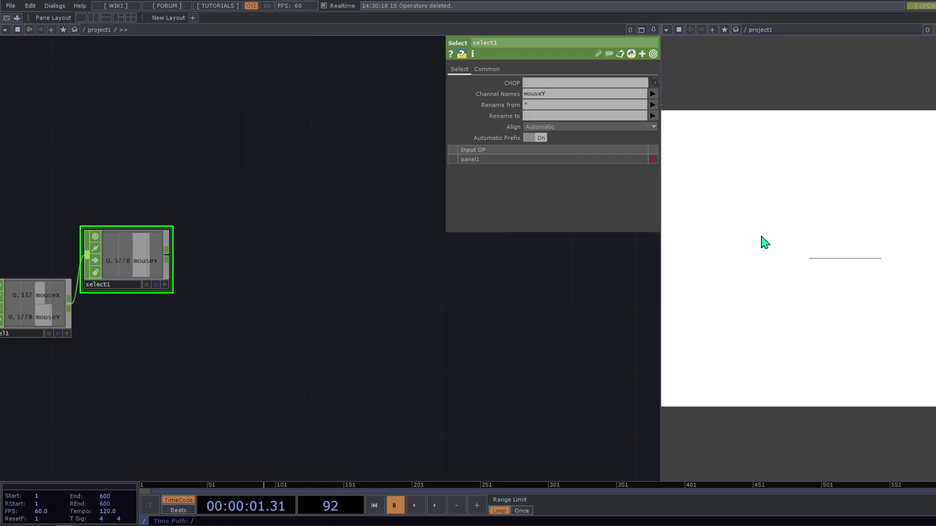
pyautogui.rightClick(166, 257)
pyautogui.write('math')
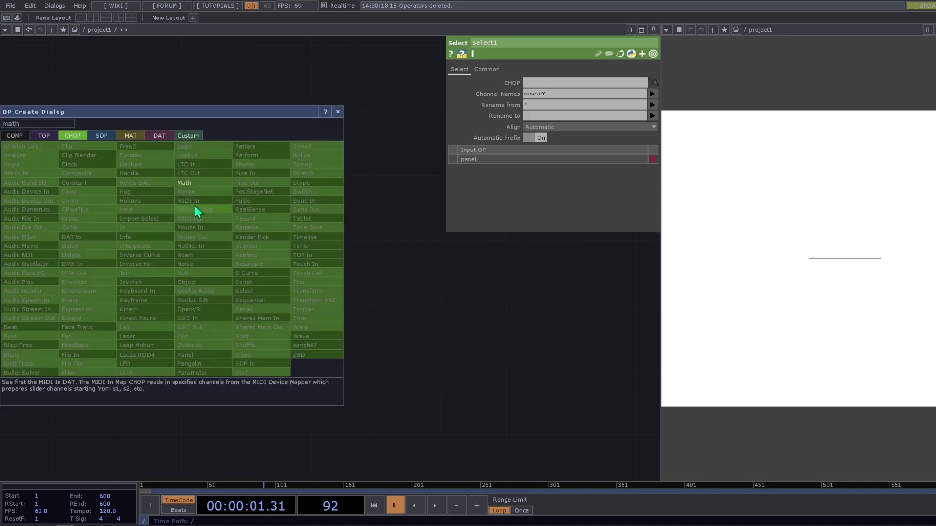
pyautogui.click(187, 183)
pyautogui.click(219, 257)
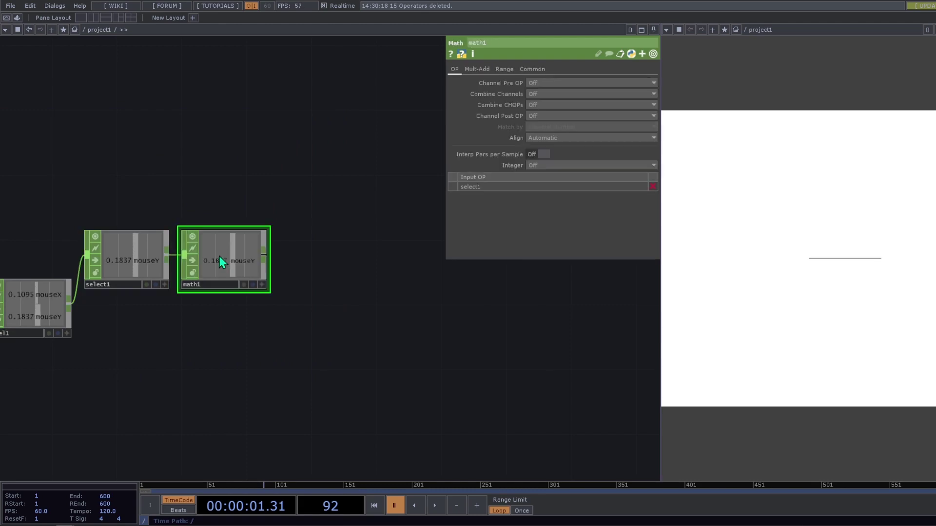
# Set the Math CHOP's From Range to 1 and 0 to invert the mouseY value
pyautogui.click(505, 69)
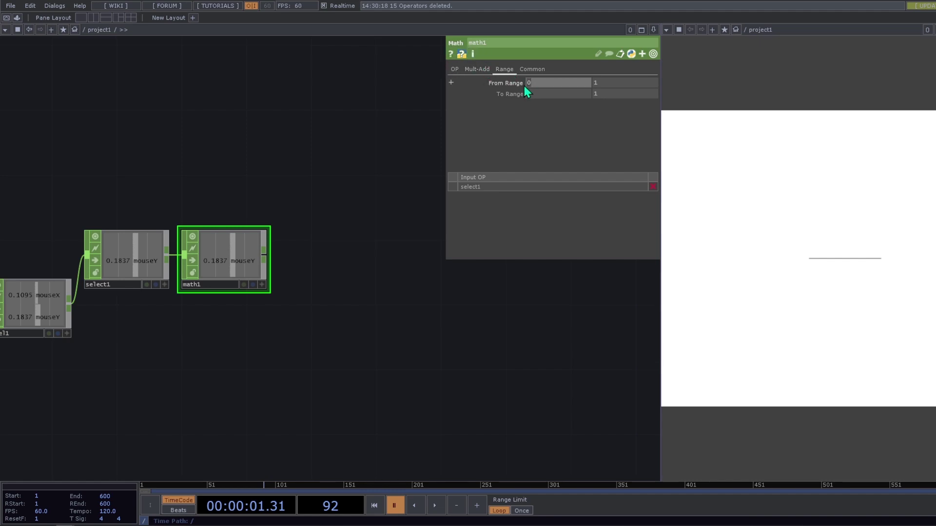
pyautogui.press('Return')
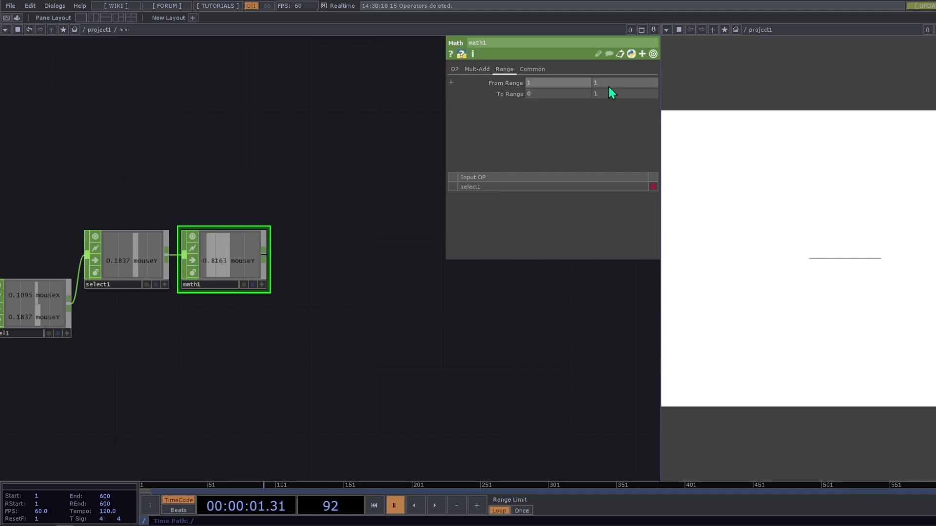
pyautogui.click(609, 86)
pyautogui.write('0')
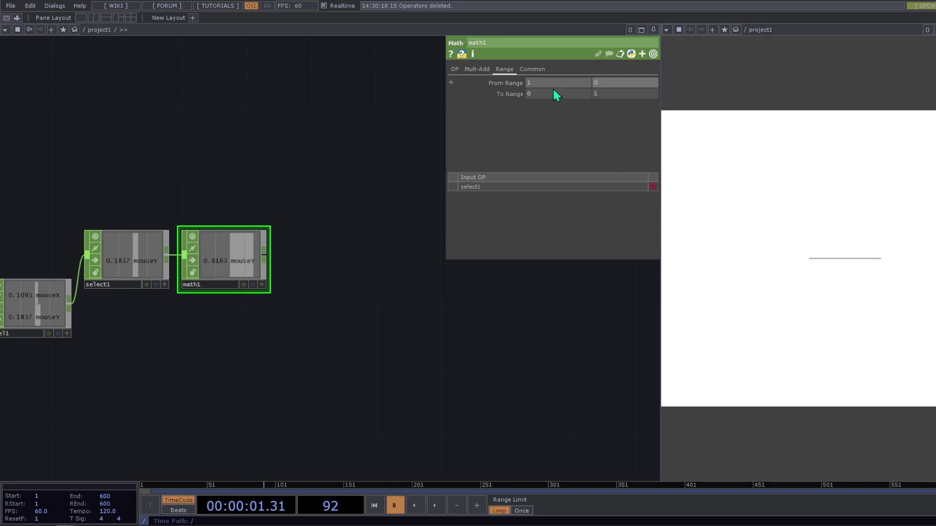
# Check the circleResolution mapping in the Processing sketch, return to TouchDesigner and set the Math CHOP's To Range to 2 and 80
pyautogui.hotkey('alt', 'Tab')
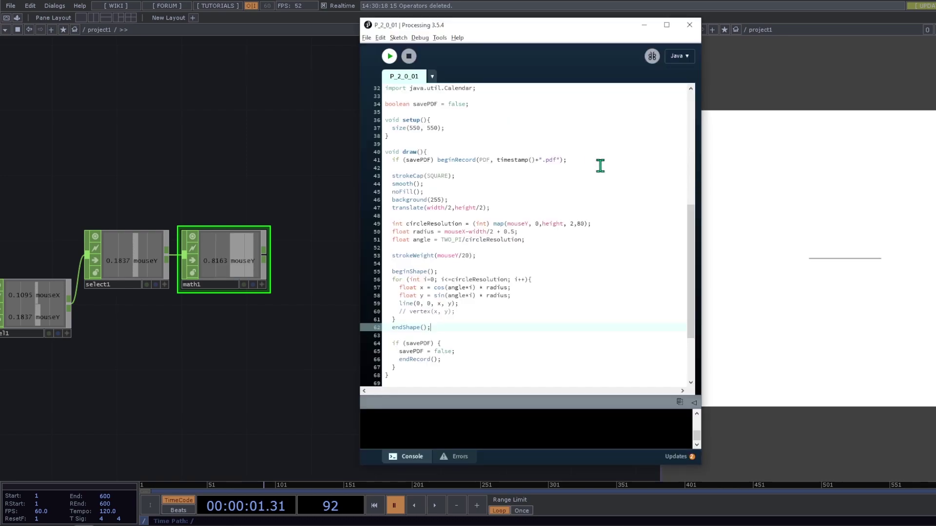
pyautogui.click(569, 226)
pyautogui.hotkey('alt', 'Tab')
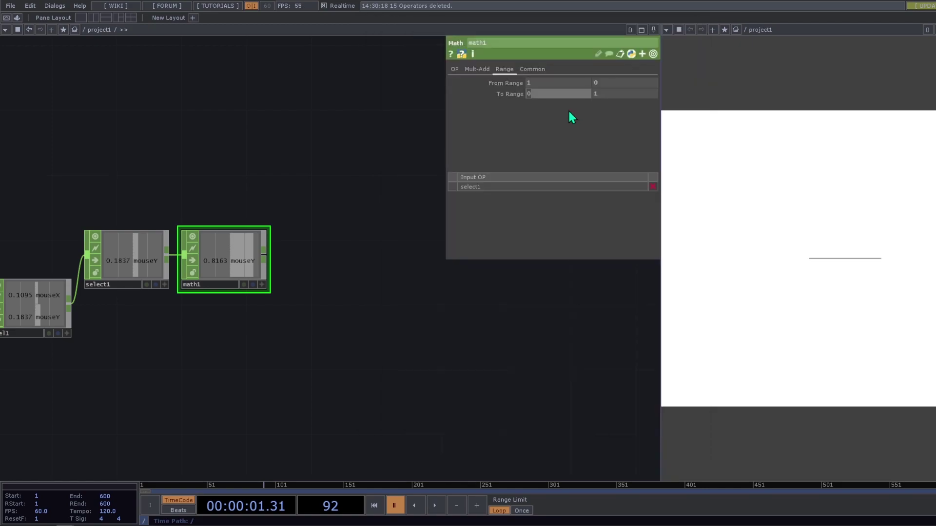
pyautogui.write('2')
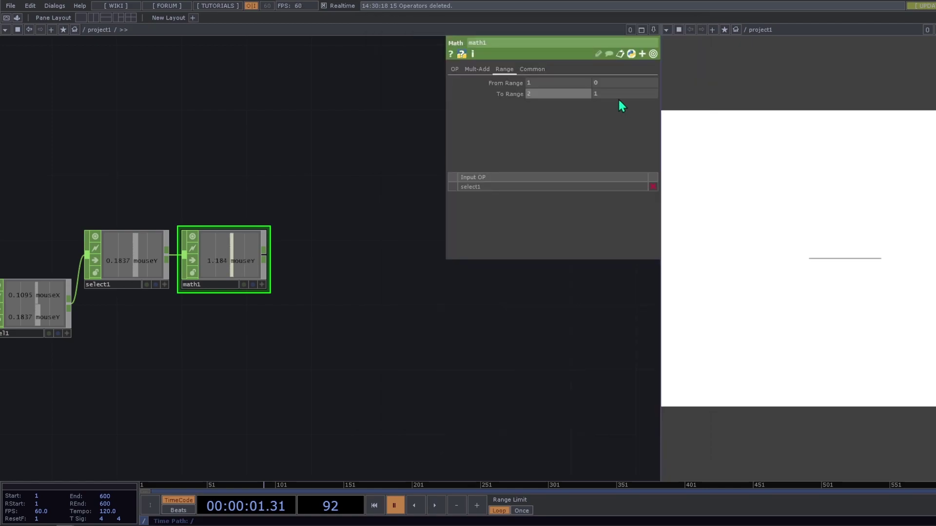
pyautogui.press('Tab')
pyautogui.write('80')
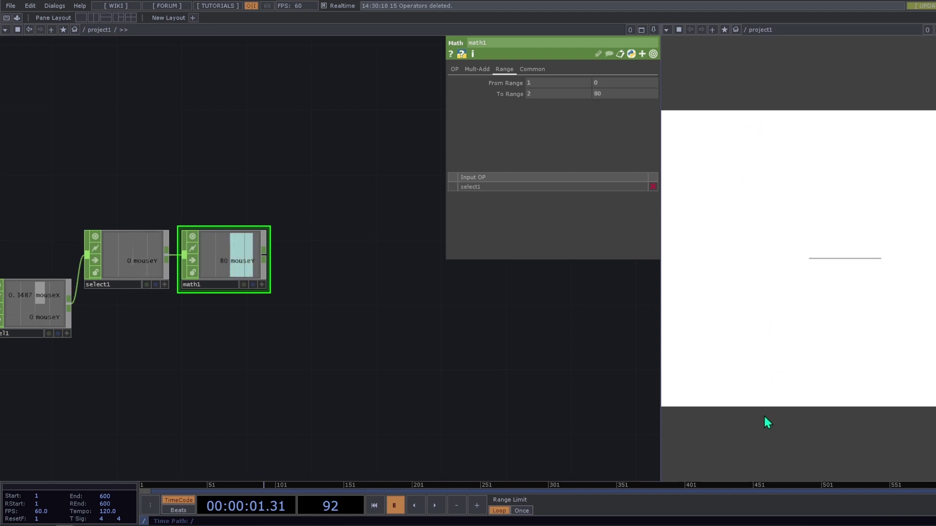
# Set the Math CHOP's Integer option to Round
pyautogui.click(455, 69)
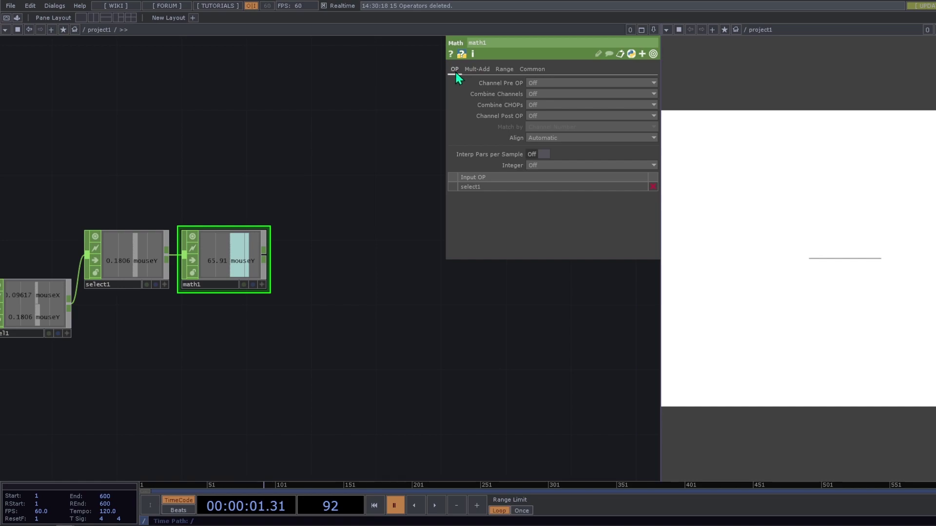
pyautogui.click(548, 165)
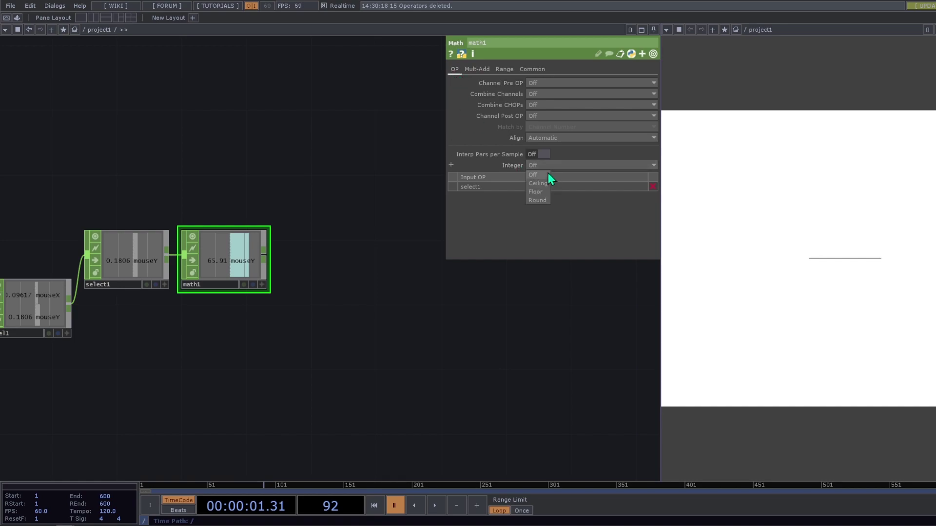
pyautogui.click(536, 200)
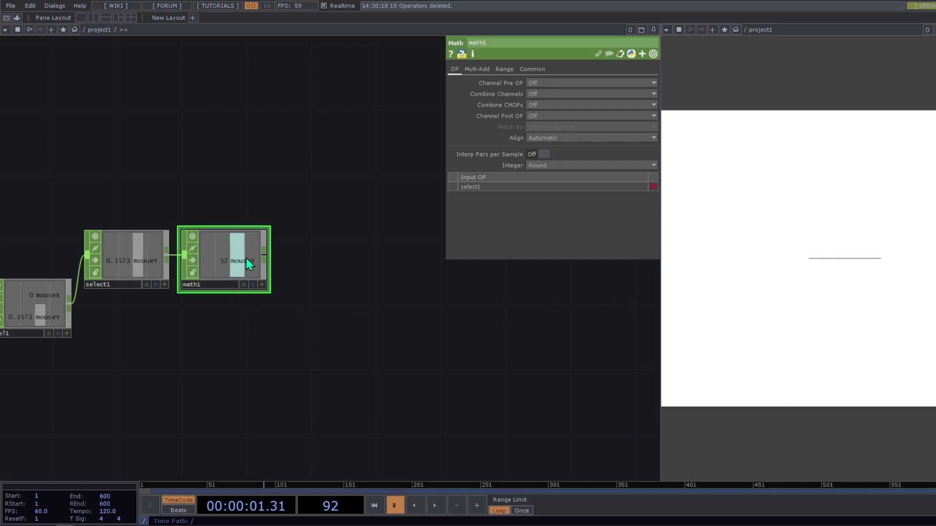
# Rename the Select CHOP's mouseY channel to circleRes using its Rename to parameter
pyautogui.click(155, 258)
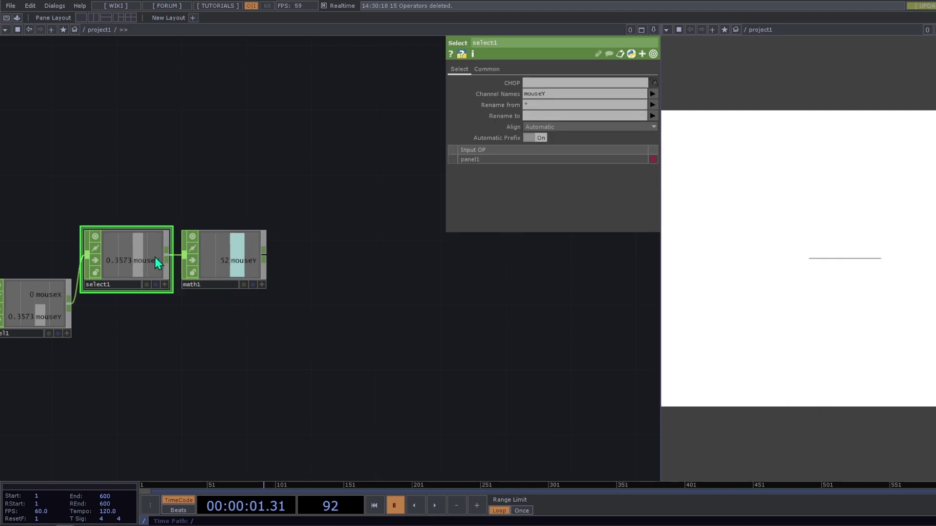
pyautogui.click(586, 117)
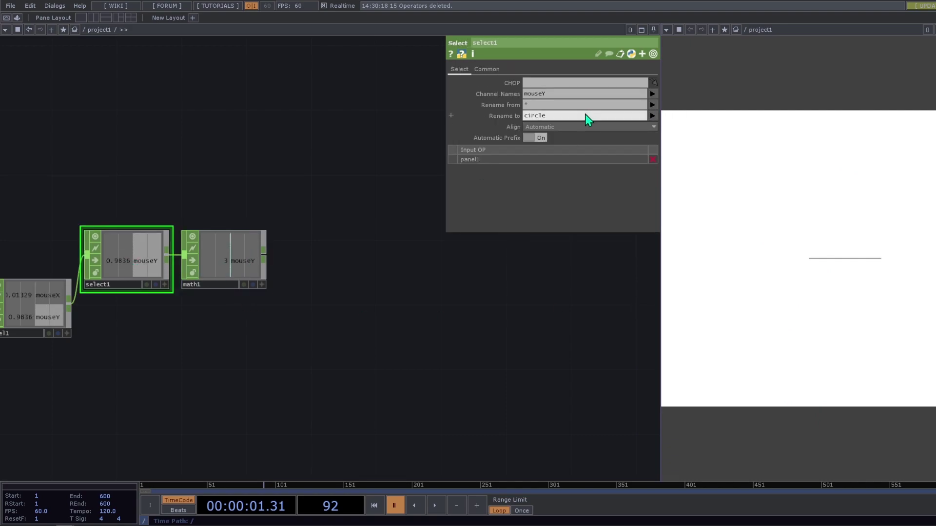
pyautogui.write('circleRes')
pyautogui.press('Return')
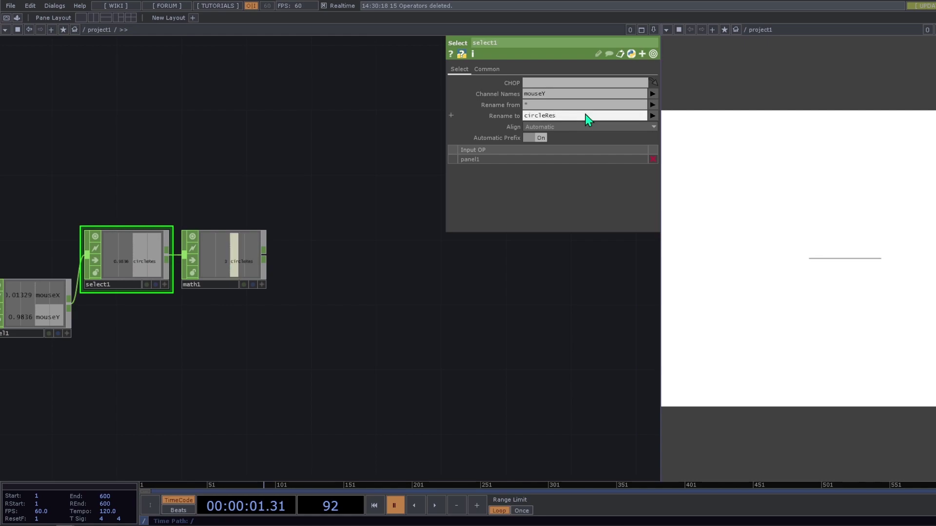
pyautogui.rightClick(265, 253)
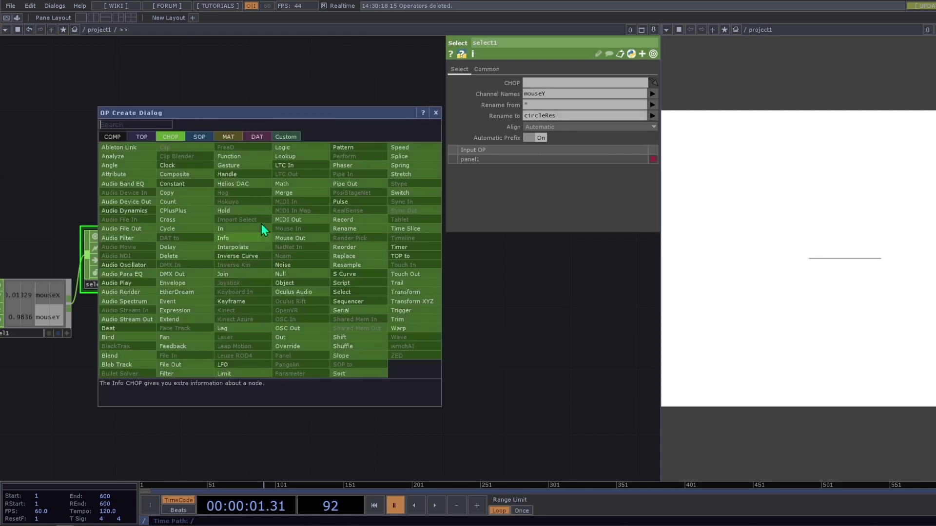
pyautogui.click(293, 191)
pyautogui.click(368, 307)
pyautogui.moveTo(412, 334); pyautogui.dragTo(335, 291)
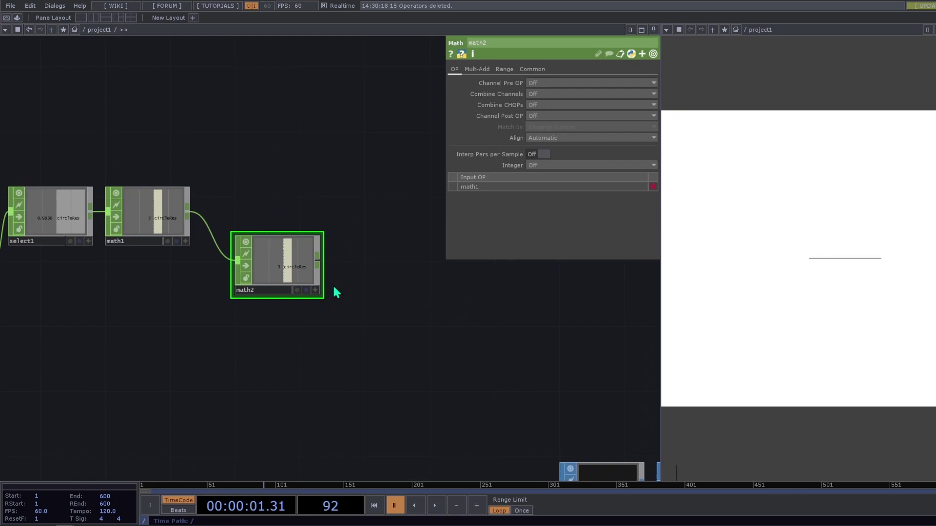
pyautogui.hotkey('ctrl', 'z')
# Add a Merge CHOP to the Math CHOP's output and connect a Null CHOP after the Merge
pyautogui.rightClick(189, 215)
pyautogui.write('m')
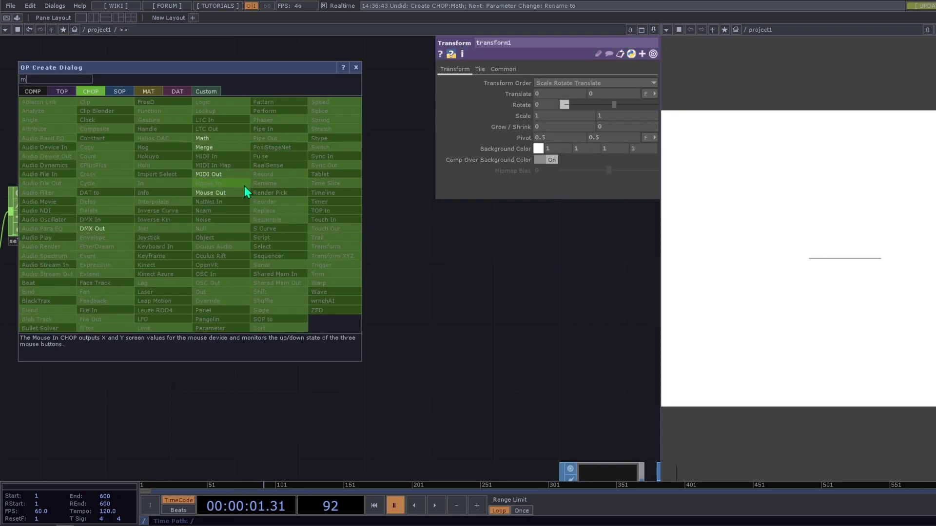
pyautogui.click(224, 145)
pyautogui.click(282, 256)
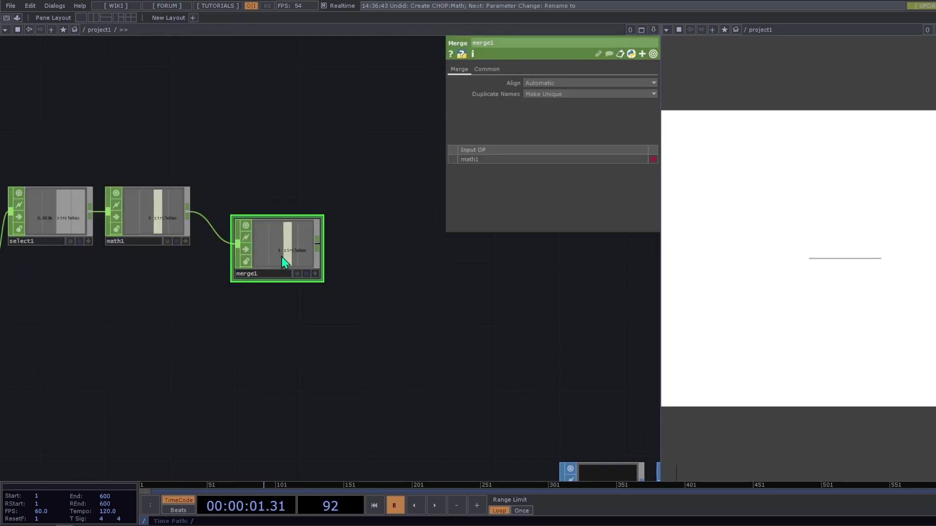
pyautogui.moveTo(310, 261); pyautogui.dragTo(310, 277)
pyautogui.rightClick(317, 261)
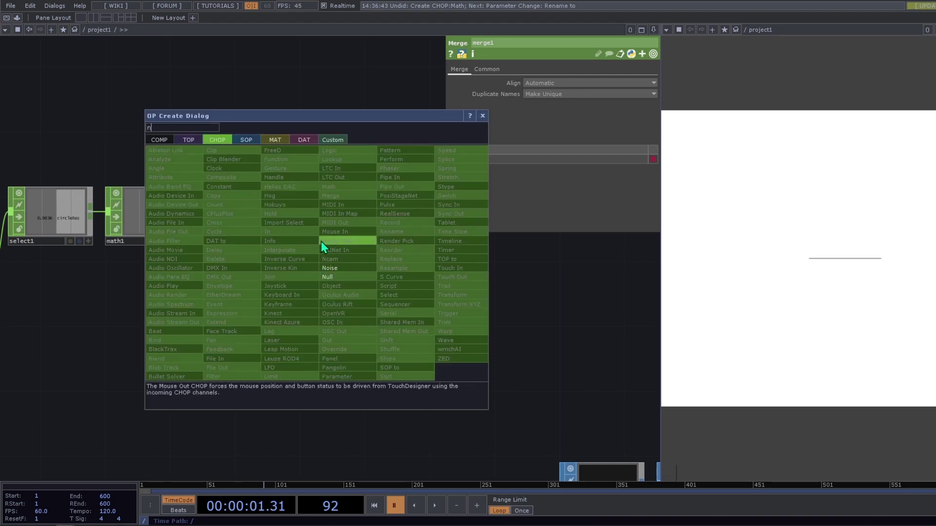
pyautogui.click(321, 241)
pyautogui.click(372, 267)
# Link the Null CHOP's circleRes channel to the Copy SOP's Number of Copies as a CHOP Reference
pyautogui.moveTo(424, 296); pyautogui.dragTo(511, 212)
pyautogui.moveTo(393, 227); pyautogui.dragTo(440, 288, button='middle')
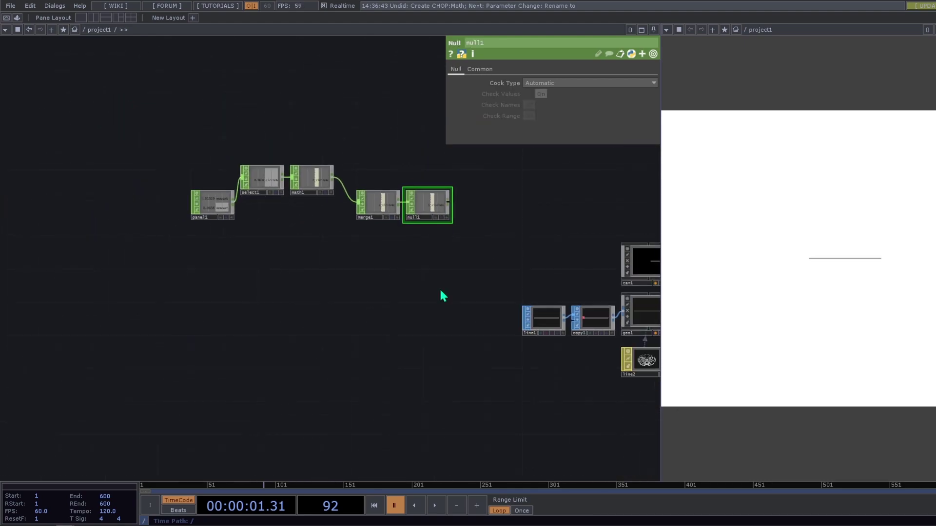
pyautogui.moveTo(452, 266); pyautogui.dragTo(330, 264)
pyautogui.moveTo(344, 215); pyautogui.dragTo(320, 217, button='middle')
pyautogui.click(317, 214)
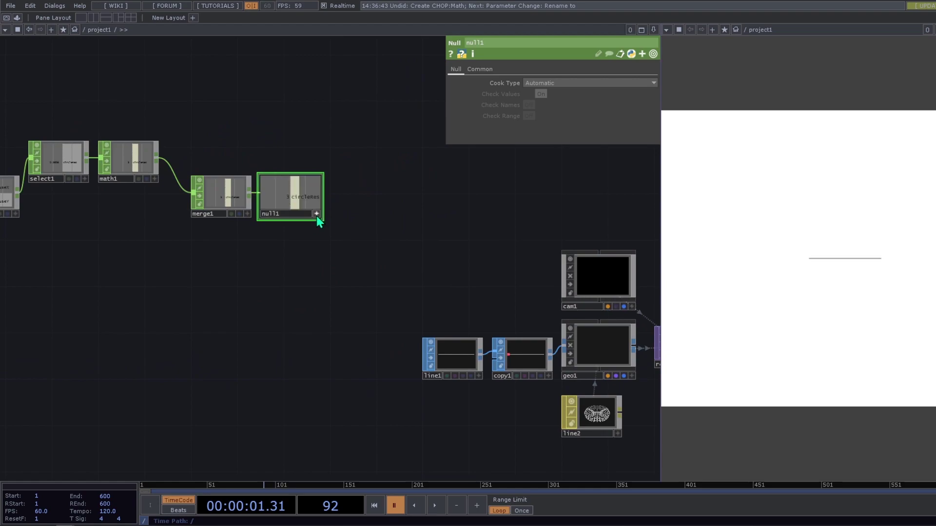
pyautogui.moveTo(293, 198); pyautogui.dragTo(540, 105)
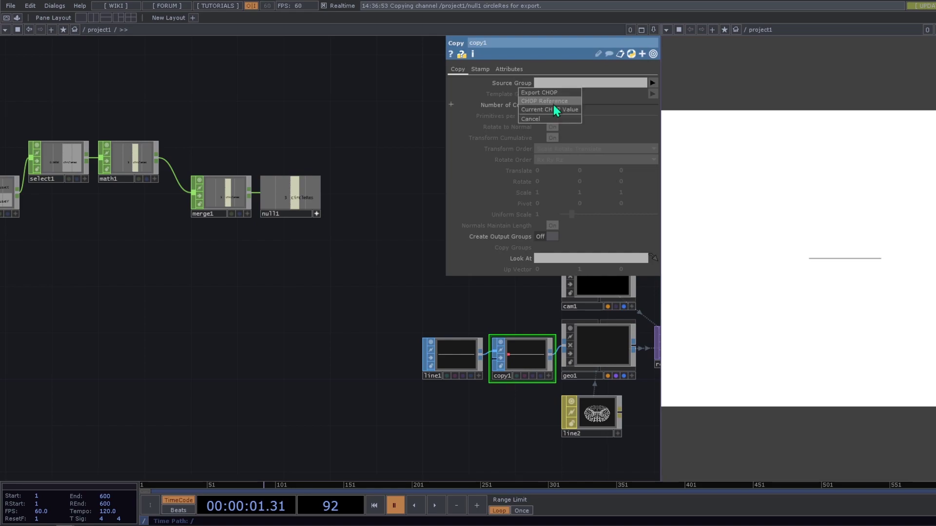
pyautogui.click(554, 103)
pyautogui.moveTo(368, 298); pyautogui.dragTo(404, 309)
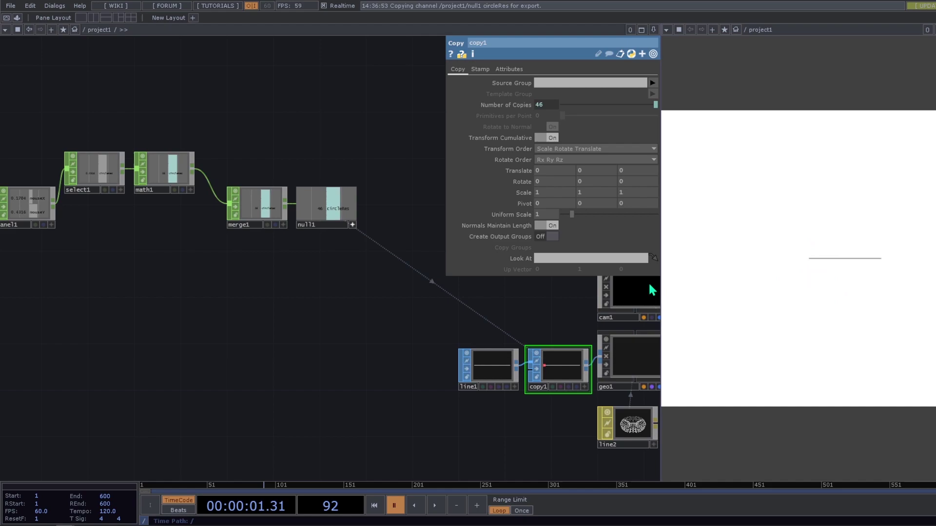
# Consult the angle line of the sketch in Processing, return to TouchDesigner and add an Expression CHOP fed by the Math CHOP
pyautogui.hotkey('alt', 'Tab')
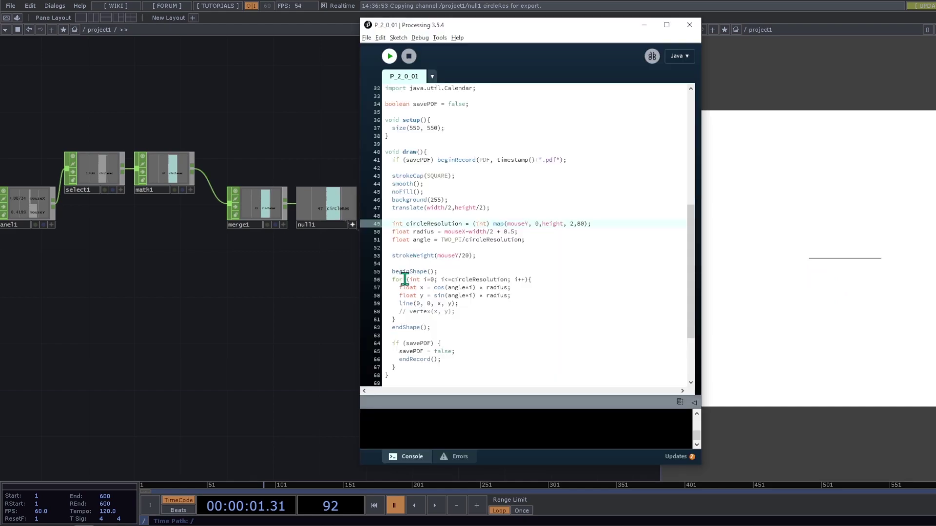
pyautogui.click(451, 240)
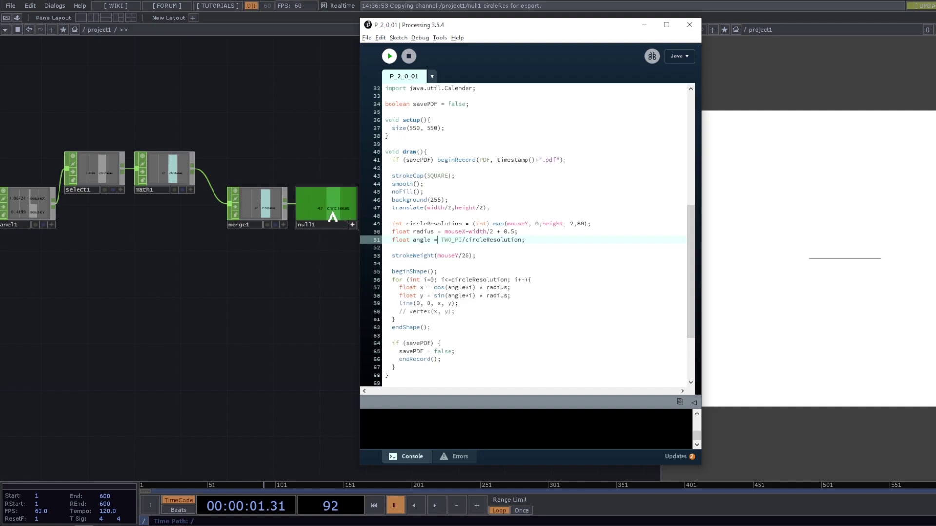
pyautogui.click(644, 24)
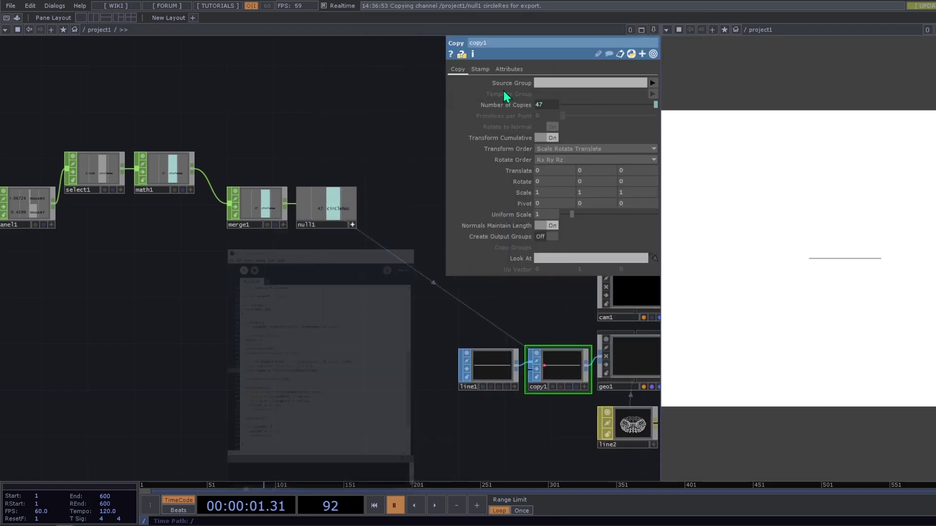
pyautogui.scroll(6, 229, 224)
pyautogui.scroll(-8, 208, 184)
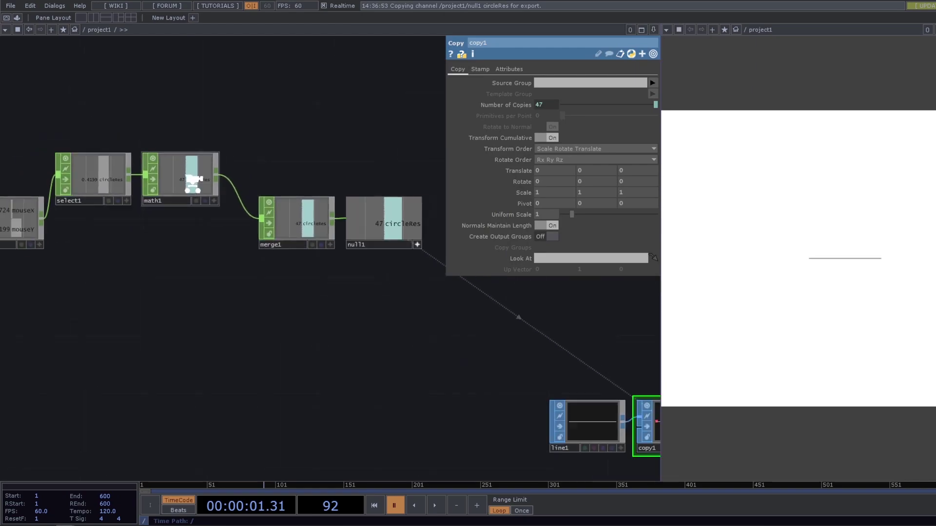
pyautogui.click(117, 197)
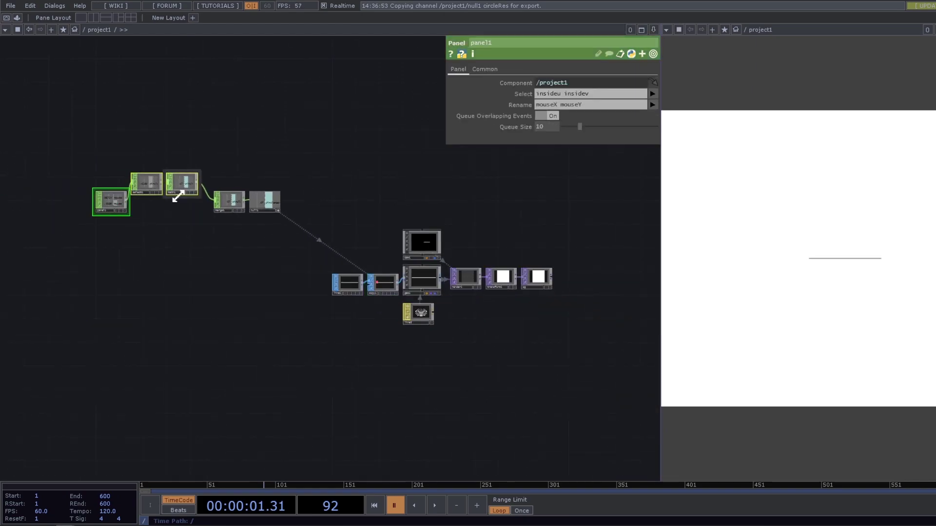
pyautogui.scroll(5, 168, 192)
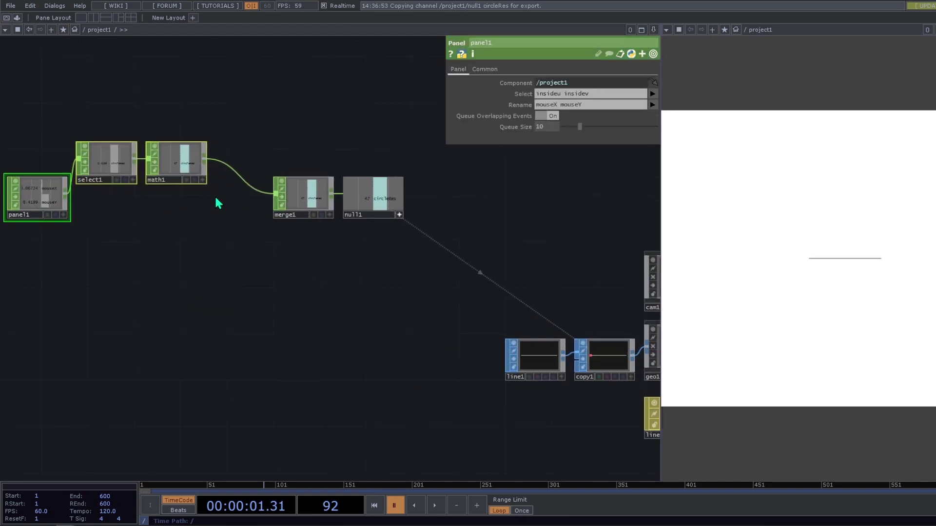
pyautogui.click(218, 204)
pyautogui.rightClick(208, 163)
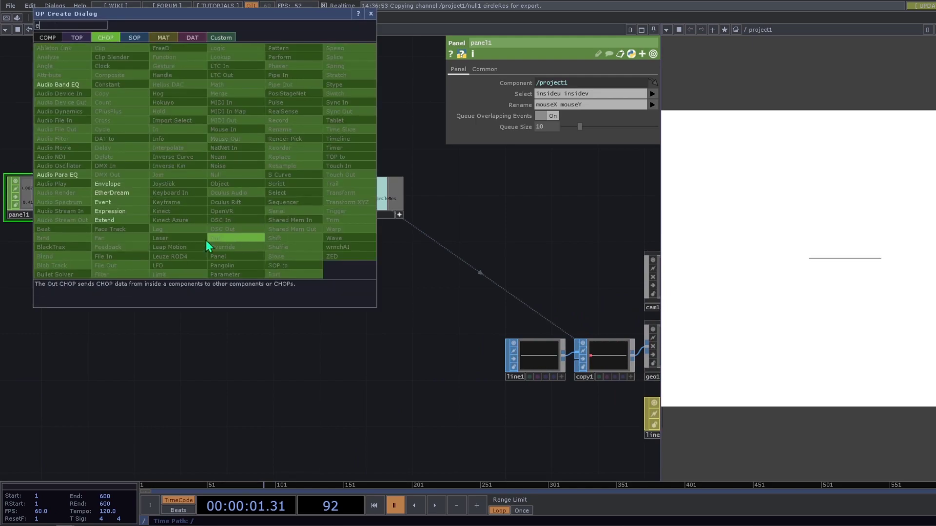
pyautogui.click(125, 211)
pyautogui.click(235, 232)
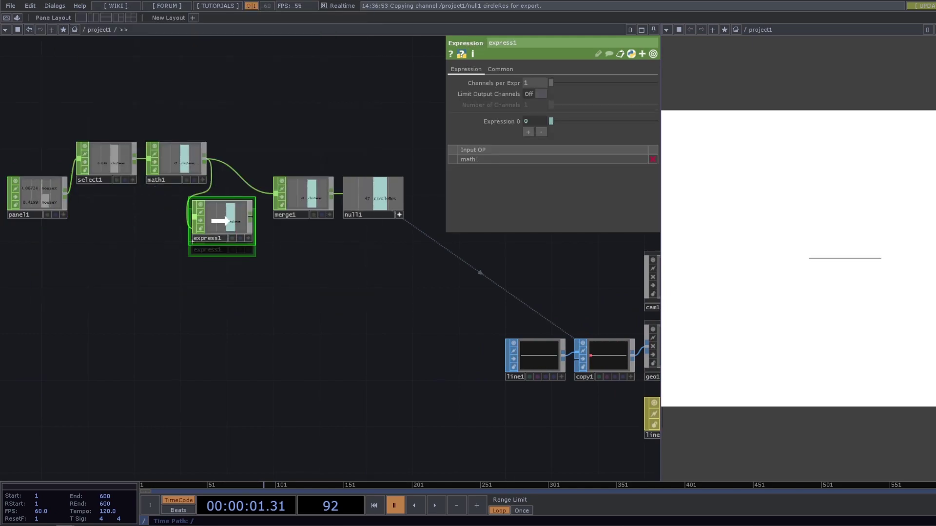
# Move the Merge and Null CHOPs farther from the Math CHOP and arrange the Expression CHOP below and between them
pyautogui.moveTo(418, 243); pyautogui.dragTo(311, 204)
pyautogui.moveTo(311, 204); pyautogui.dragTo(305, 208, button='right')
pyautogui.moveTo(304, 210); pyautogui.dragTo(374, 187)
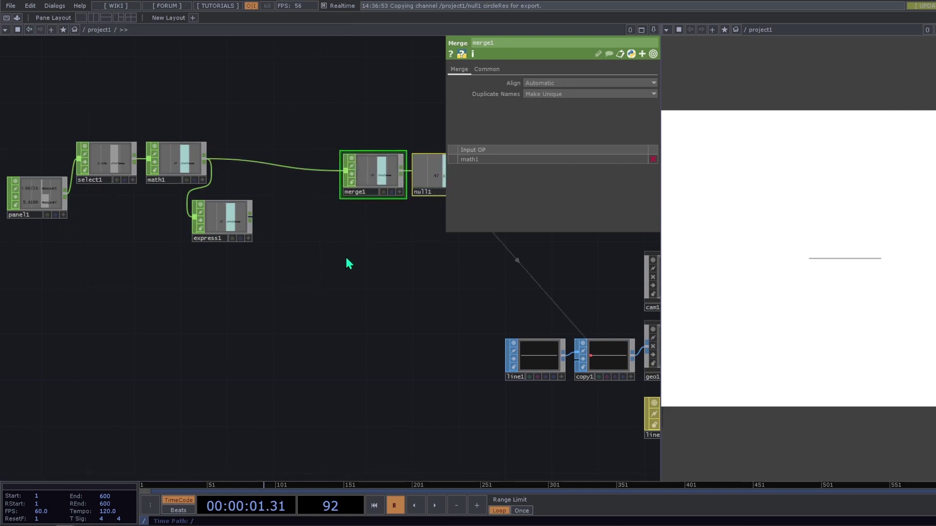
pyautogui.moveTo(347, 263); pyautogui.dragTo(255, 290)
pyautogui.moveTo(142, 236); pyautogui.dragTo(164, 225)
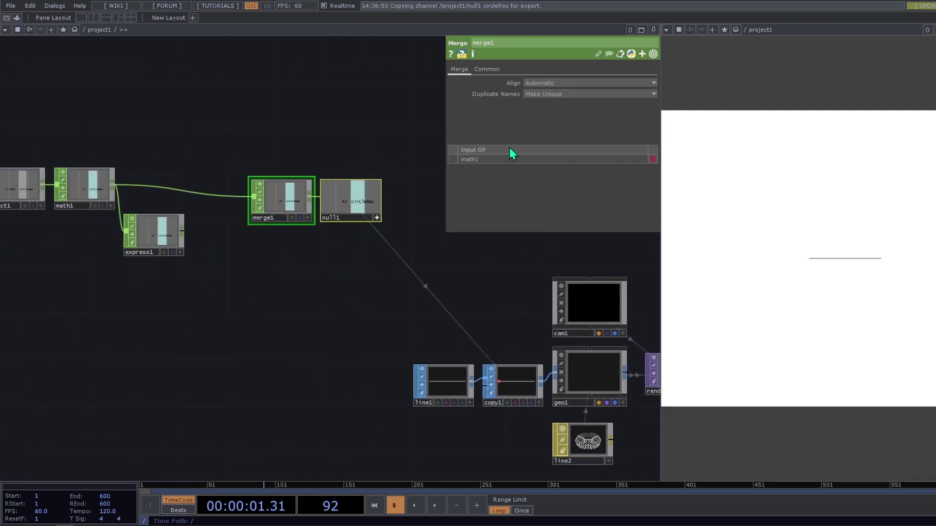
# Set the Expression CHOP's Expression 0 to 360/me.inputVal
pyautogui.click(165, 222)
pyautogui.click(511, 122)
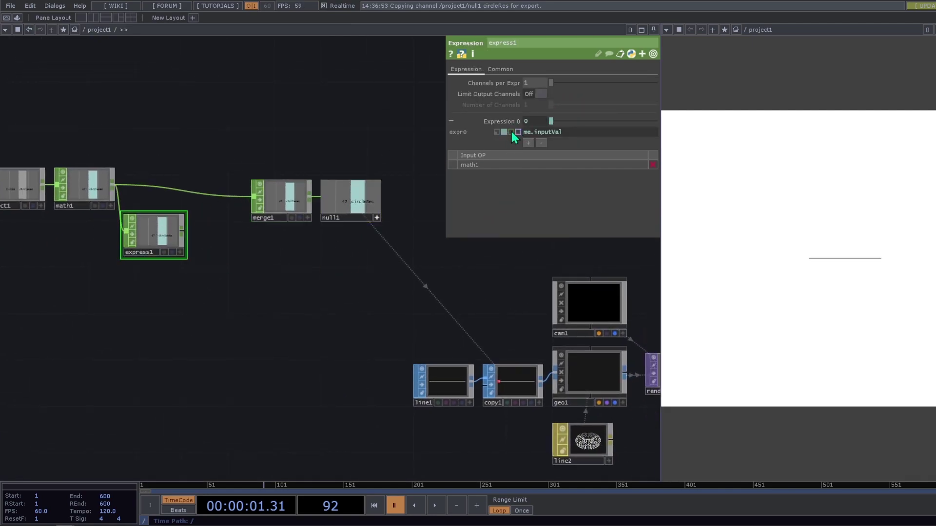
pyautogui.write('360')
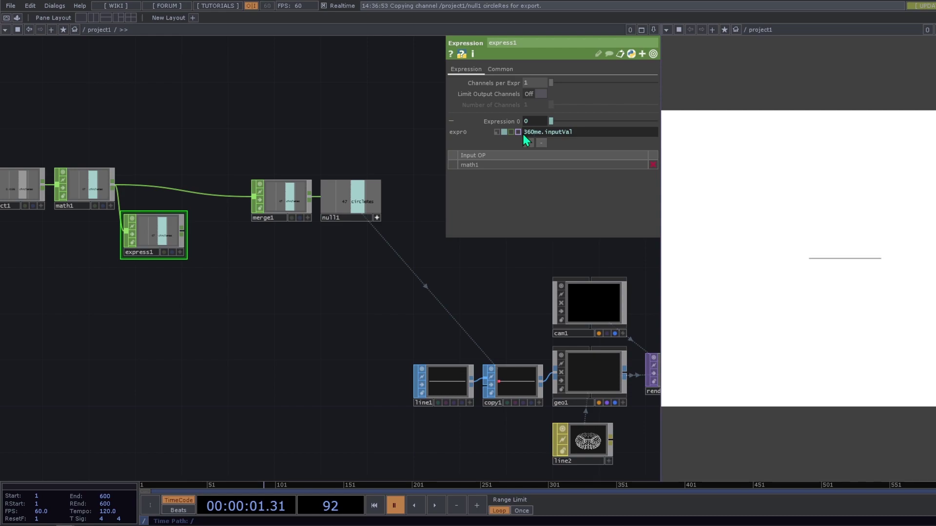
pyautogui.write('/')
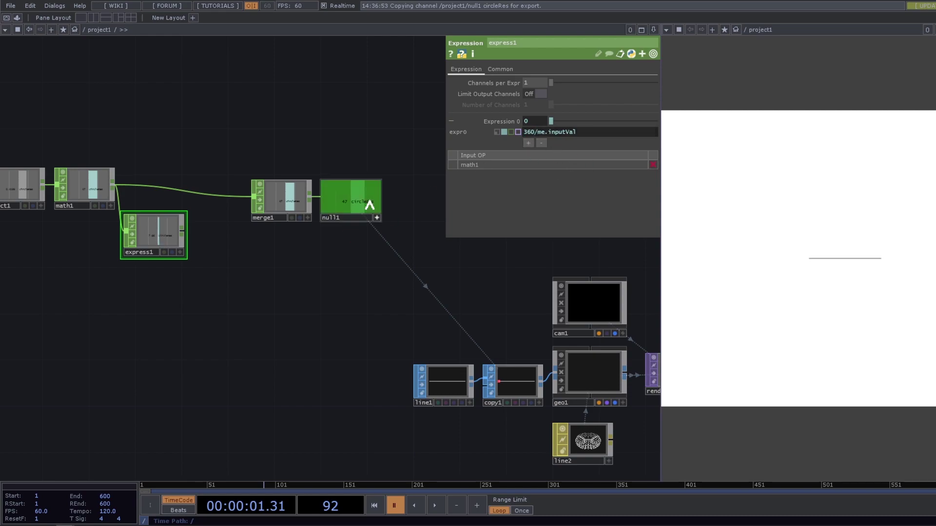
# Add a Rename CHOP fed by the Expression CHOP and place it beside the Expression CHOP, ahead of the Merge CHOP
pyautogui.scroll(5, 230, 178)
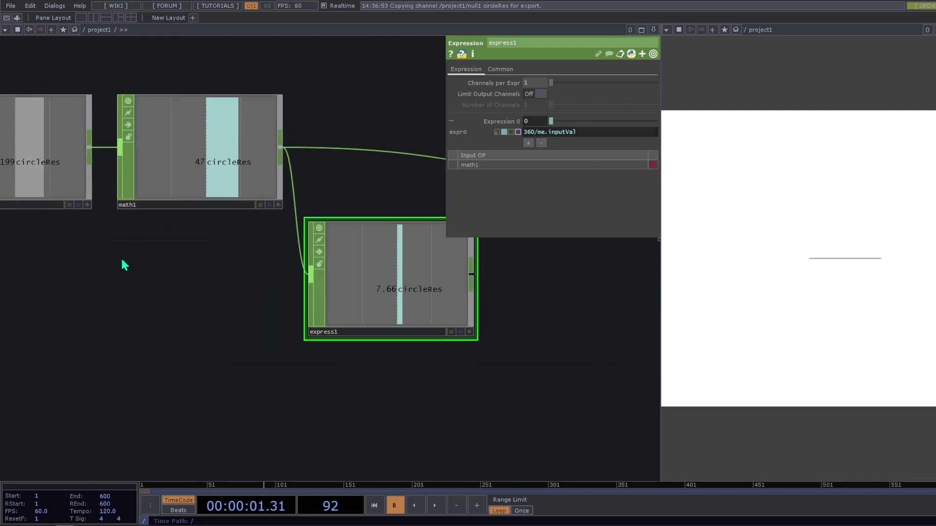
pyautogui.scroll(-5, 249, 270)
pyautogui.scroll(4, 268, 254)
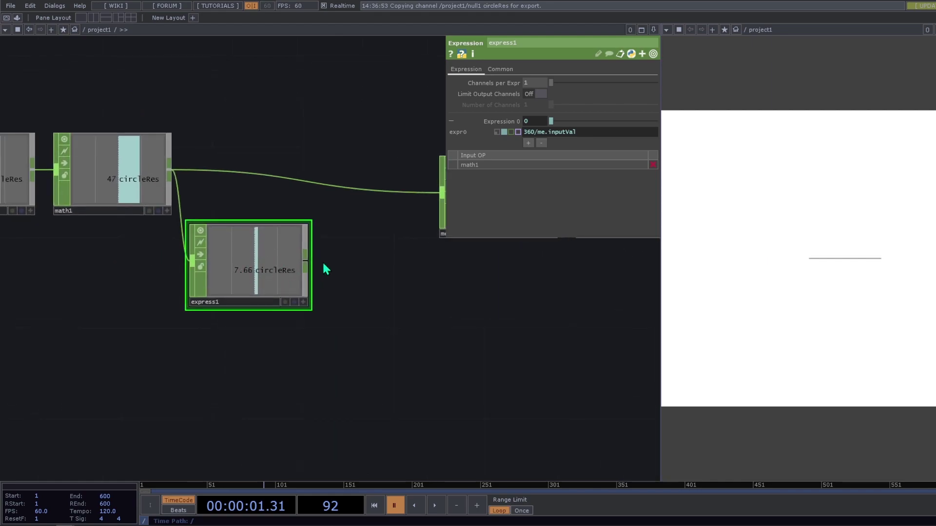
pyautogui.rightClick(306, 266)
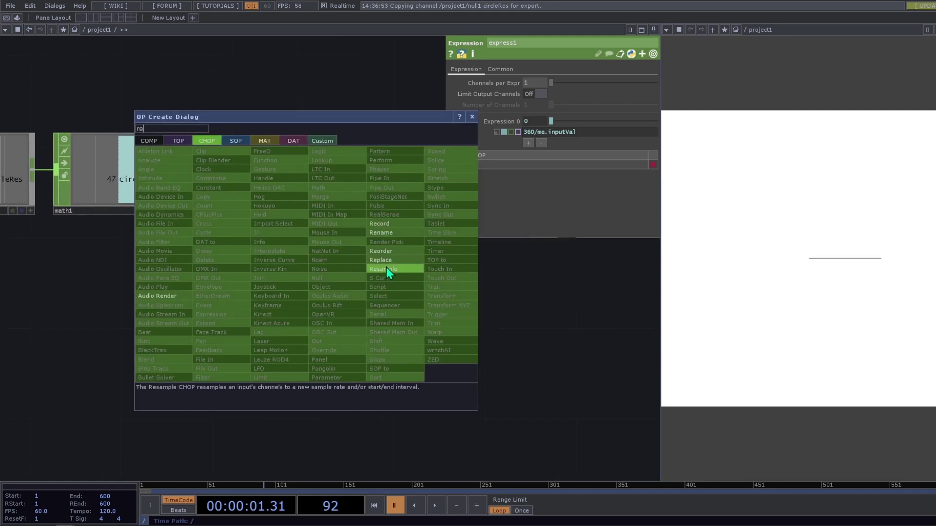
pyautogui.click(388, 234)
pyautogui.click(368, 264)
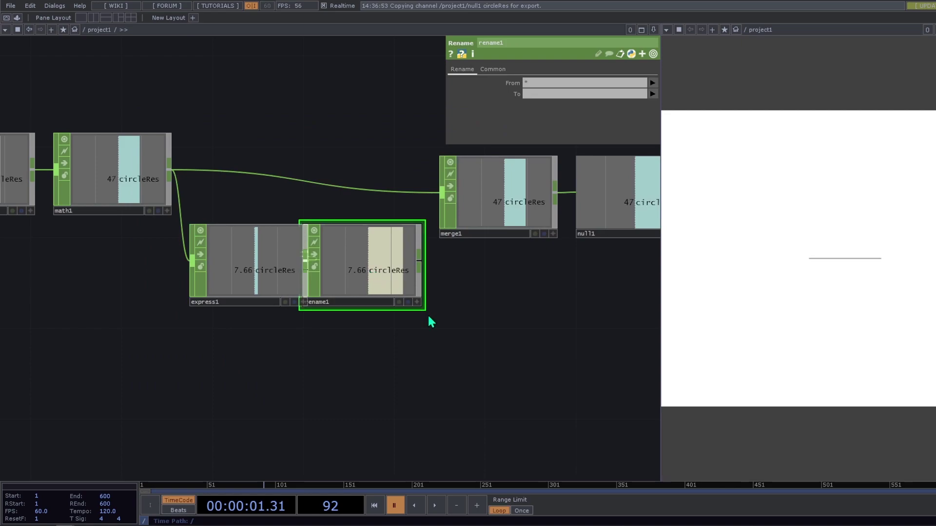
pyautogui.moveTo(428, 322); pyautogui.dragTo(237, 337)
pyautogui.moveTo(470, 359); pyautogui.dragTo(146, 170, button='right')
pyautogui.moveTo(197, 285); pyautogui.dragTo(219, 285)
# Set the Rename CHOP's To name to angle and connect its output to the Merge CHOP
pyautogui.click(335, 262)
pyautogui.click(536, 95)
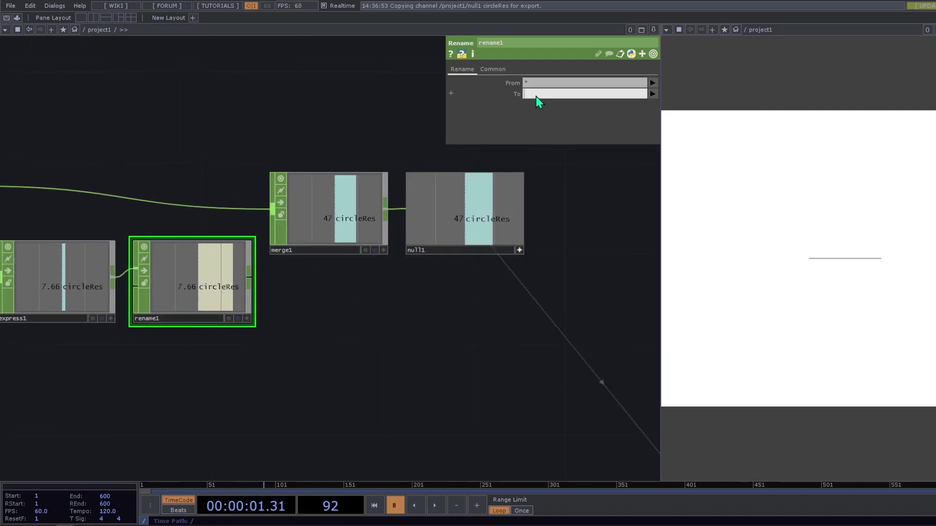
pyautogui.write('angle')
pyautogui.press('Return')
pyautogui.moveTo(249, 278); pyautogui.dragTo(272, 214)
# Link the Null CHOP's angle channel to the Copy SOP's Rotate Z as a CHOP Reference
pyautogui.scroll(-3, 333, 288)
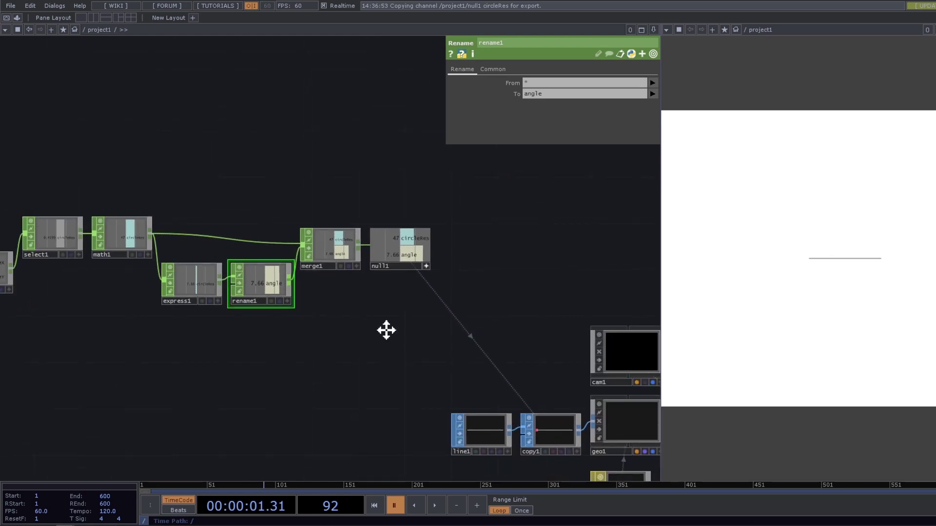
pyautogui.moveTo(387, 330); pyautogui.dragTo(379, 261)
pyautogui.moveTo(391, 192); pyautogui.dragTo(632, 181)
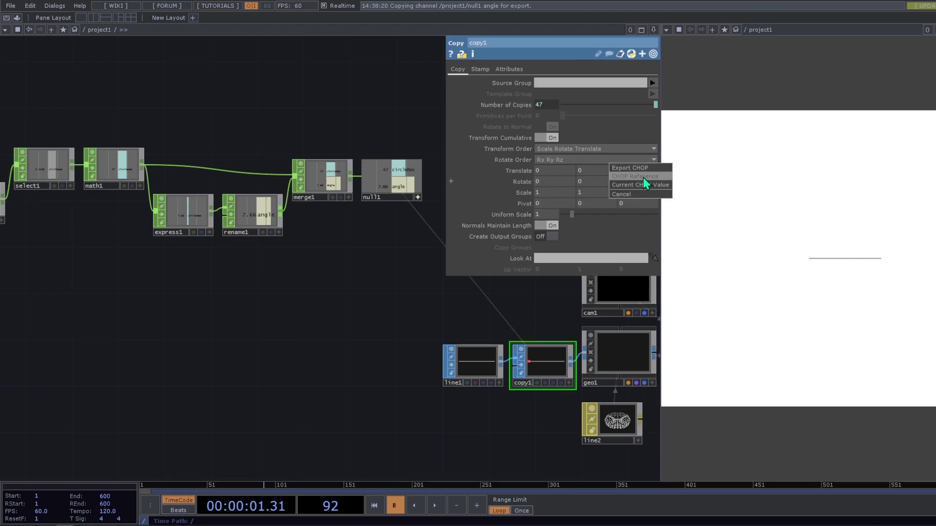
pyautogui.click(643, 176)
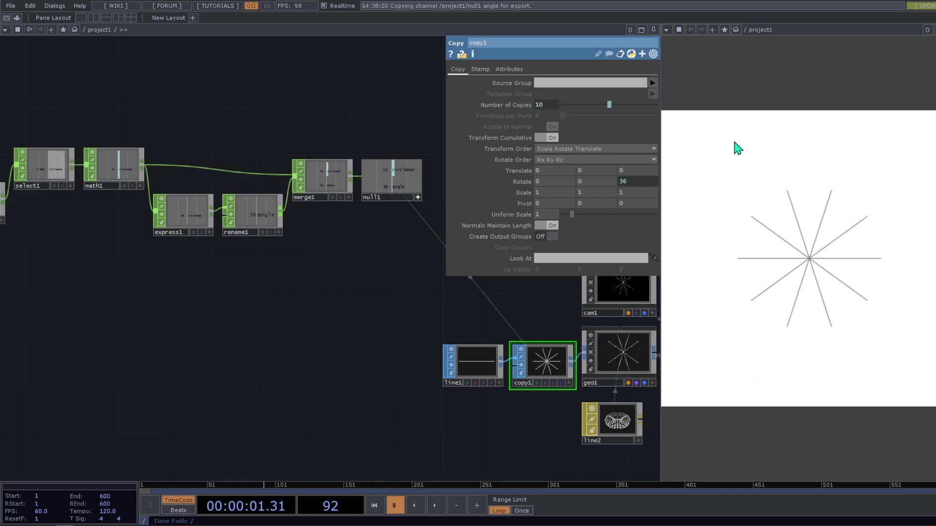
# Move the Merge and Null CHOPs together so they line up horizontally with the first Math CHOP
pyautogui.moveTo(343, 206); pyautogui.dragTo(419, 276)
pyautogui.click(433, 299)
pyautogui.click(342, 292)
pyautogui.moveTo(404, 365); pyautogui.dragTo(352, 267)
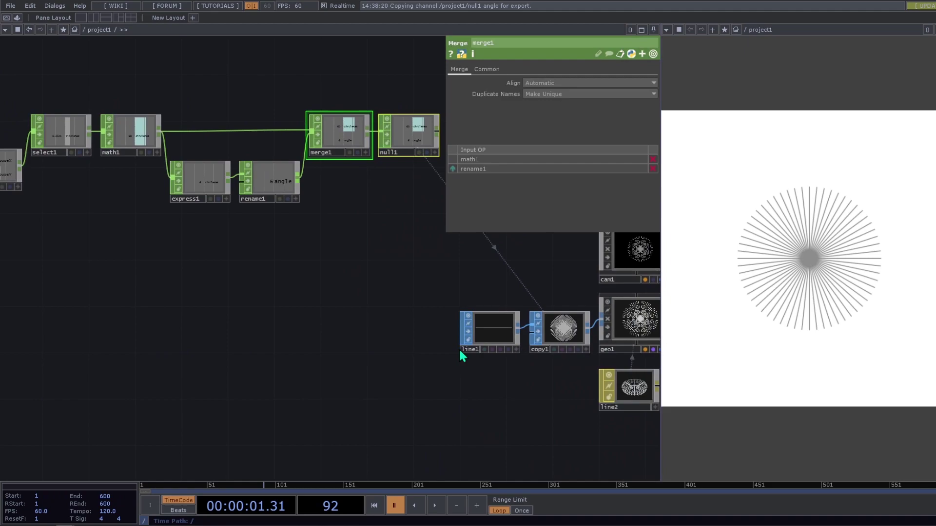
# Move the Panel CHOP down and add a second Select CHOP fed by it, placed below the first Select CHOP
pyautogui.click(509, 344)
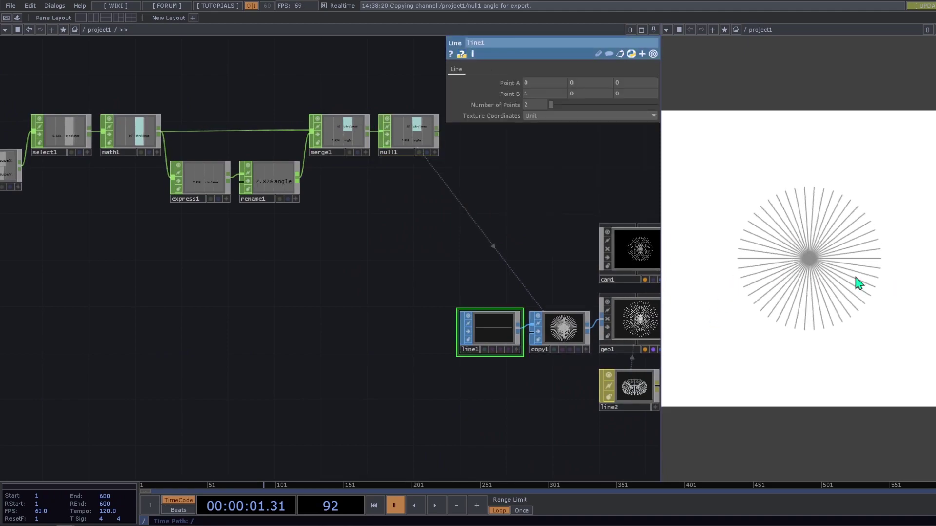
pyautogui.moveTo(314, 287); pyautogui.dragTo(469, 312)
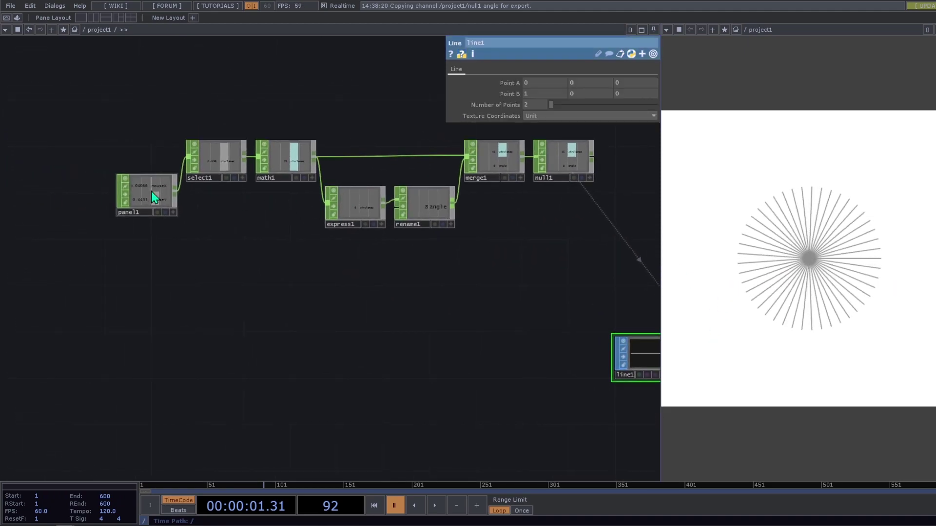
pyautogui.moveTo(152, 192); pyautogui.dragTo(140, 214)
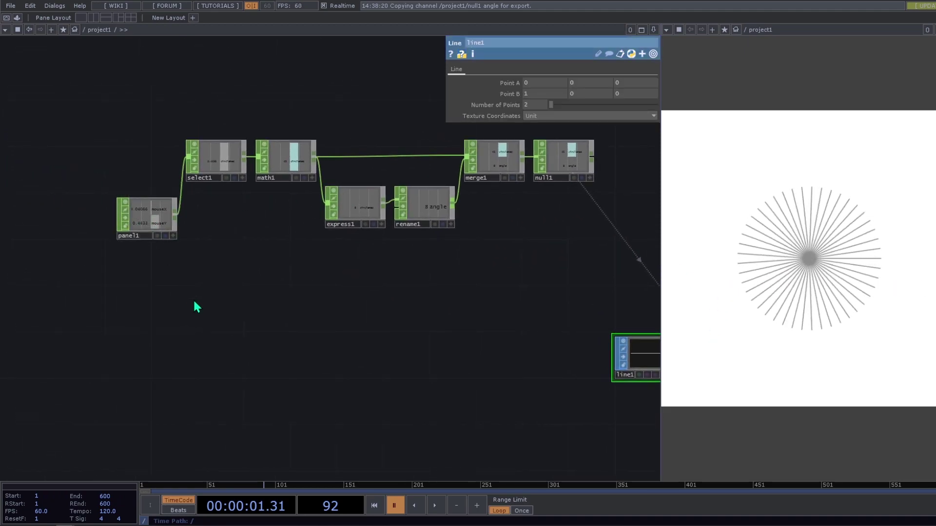
pyautogui.rightClick(176, 215)
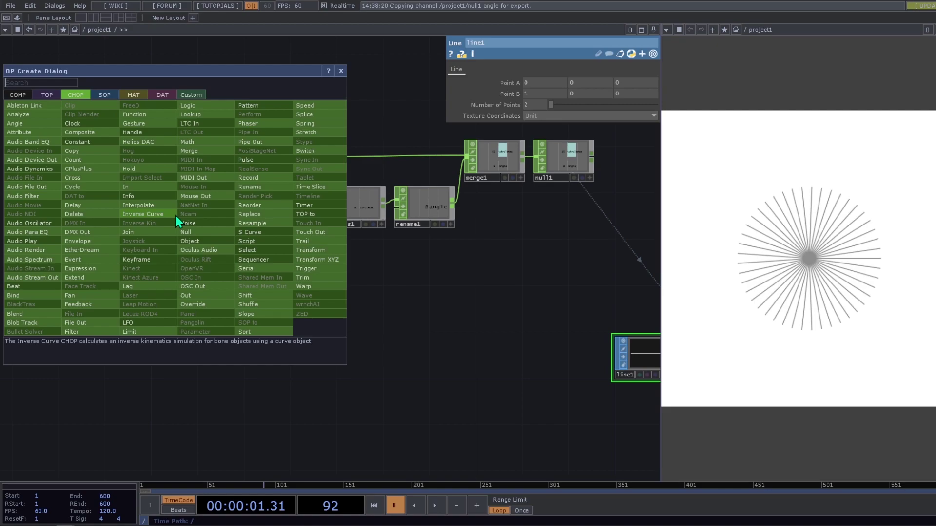
pyautogui.write('se')
pyautogui.click(252, 253)
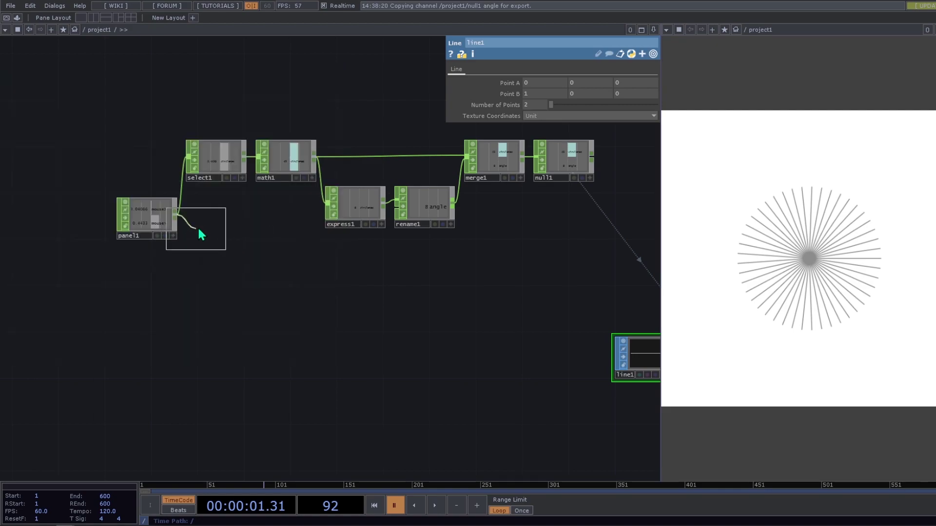
pyautogui.click(217, 241)
# Set the second Select CHOP to the mouseX channel and rename that channel to radius
pyautogui.click(653, 93)
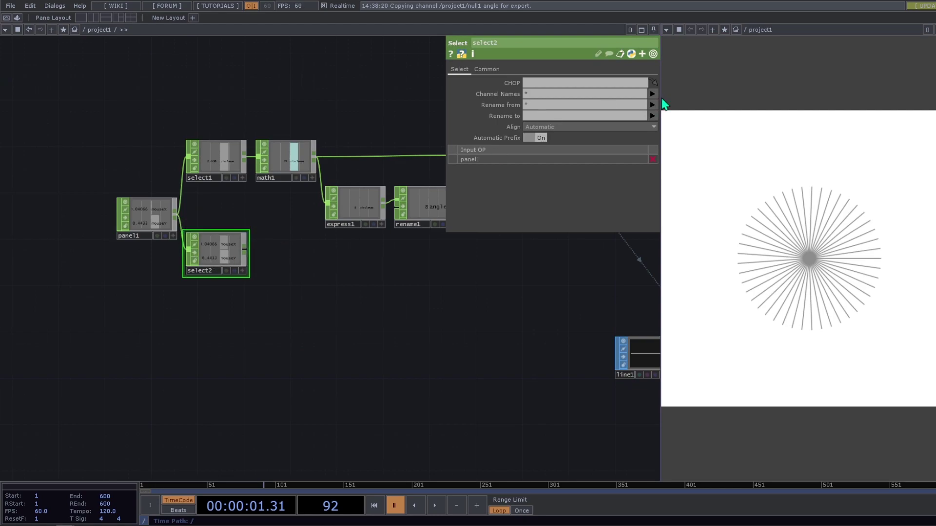
pyautogui.click(663, 103)
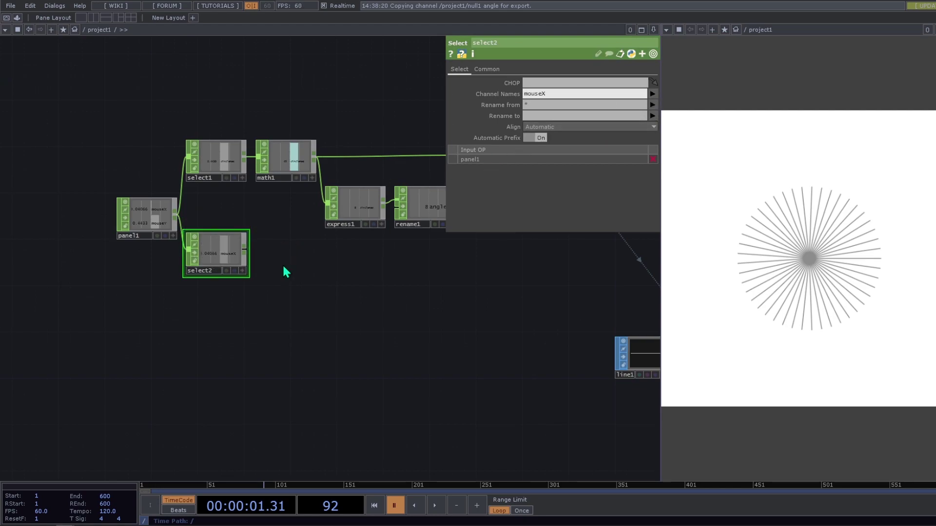
pyautogui.click(540, 119)
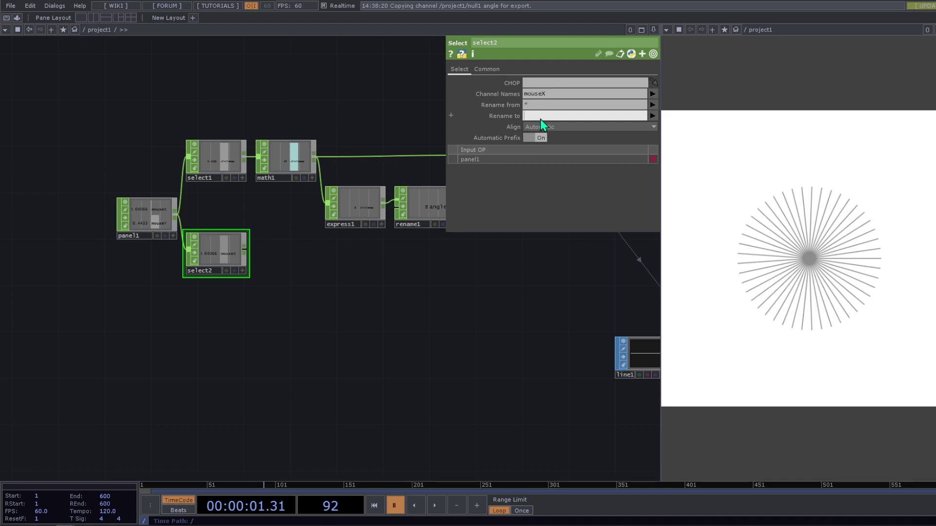
pyautogui.write('radius')
pyautogui.press('Return')
# Consult the radius line of the sketch in Processing, return to TouchDesigner and add a Math CHOP fed by the radius Select CHOP
pyautogui.hotkey('alt', 'Tab')
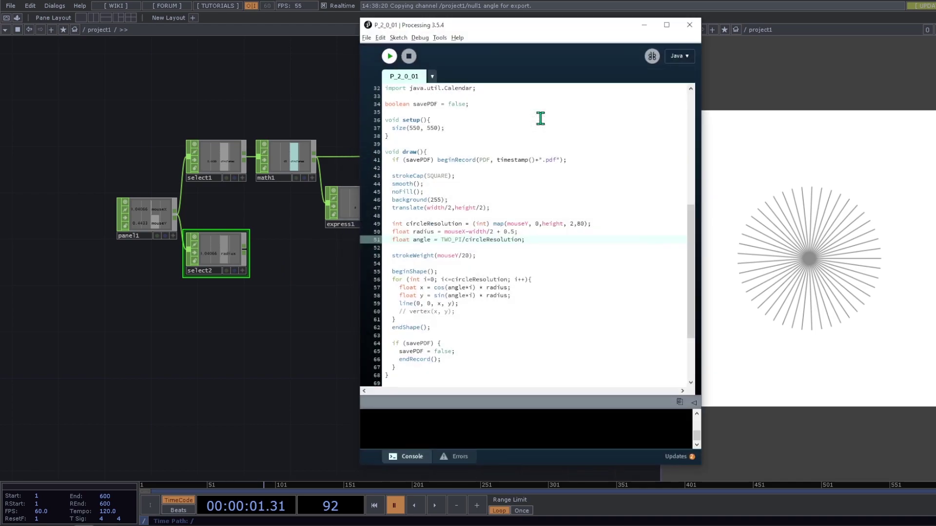
pyautogui.doubleClick(422, 231)
pyautogui.click(293, 265)
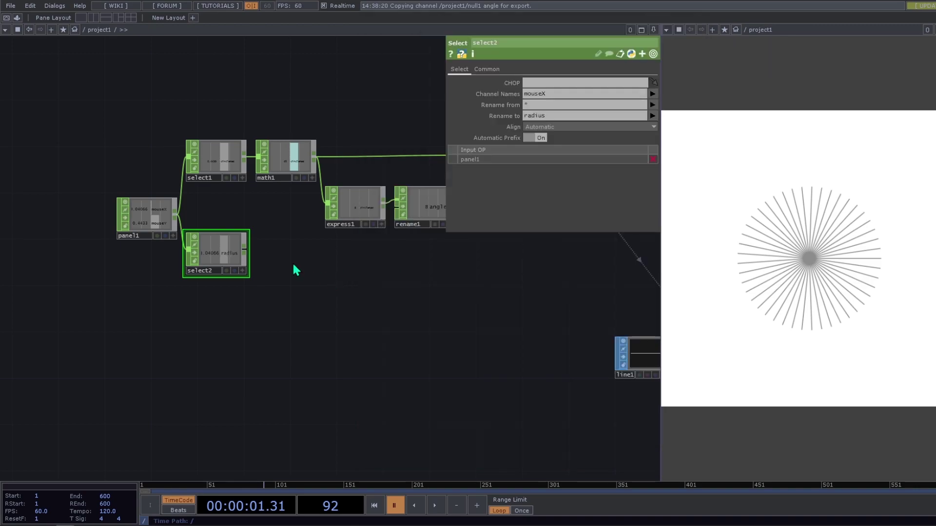
pyautogui.click(248, 255)
pyautogui.write('math')
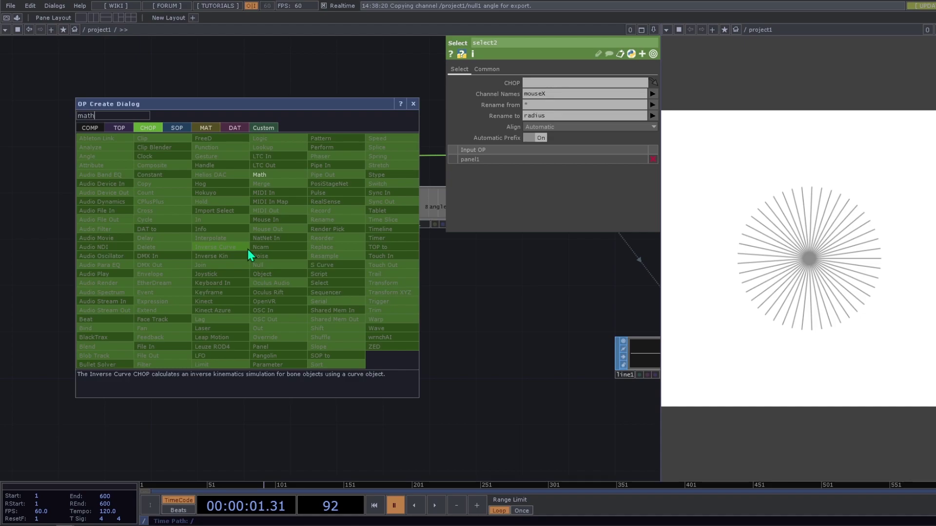
pyautogui.click(305, 174)
pyautogui.click(286, 251)
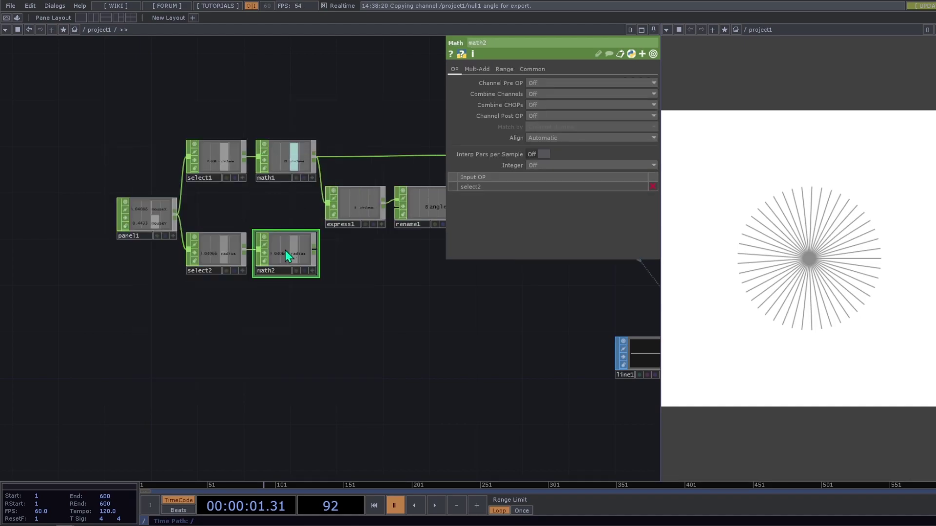
# Show the radius Math CHOP's range settings and move it with its Select CHOP farther below the circleRes branch
pyautogui.scroll(5, 273, 251)
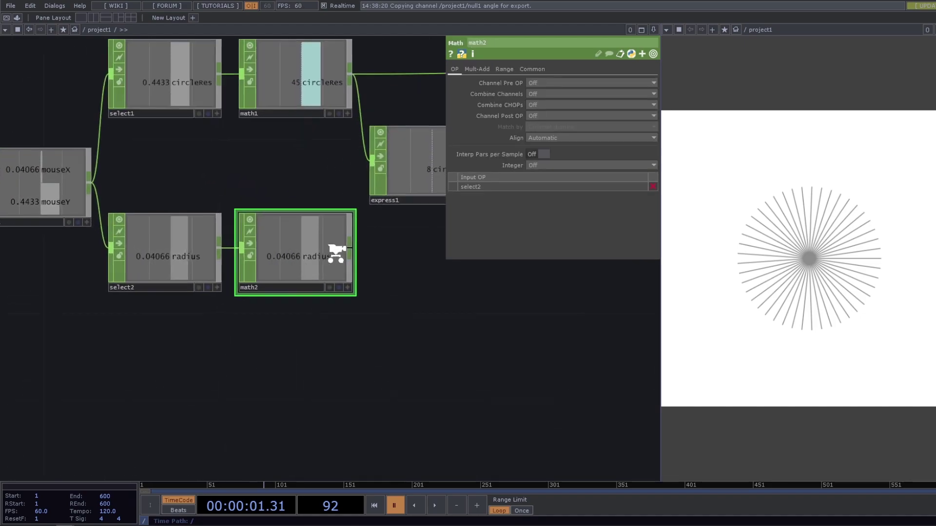
pyautogui.click(505, 69)
pyautogui.scroll(-3, 366, 191)
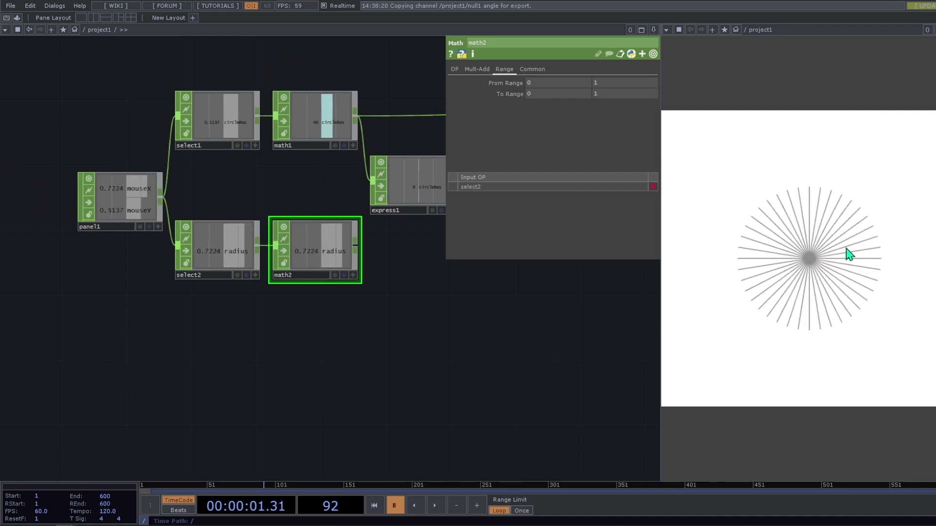
pyautogui.moveTo(372, 313); pyautogui.dragTo(234, 255)
pyautogui.moveTo(233, 256); pyautogui.dragTo(232, 305)
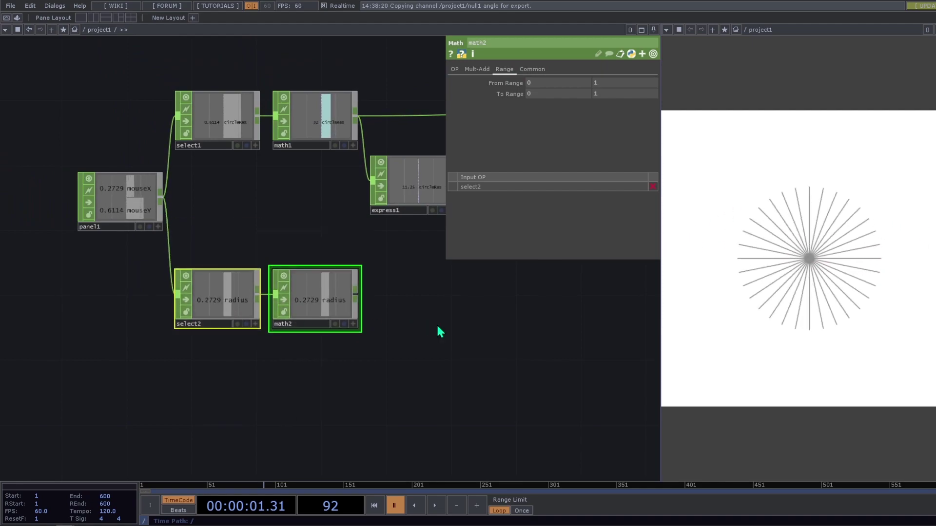
pyautogui.scroll(-1, 459, 299)
pyautogui.moveTo(460, 299); pyautogui.dragTo(307, 296)
pyautogui.scroll(-3, 307, 297)
pyautogui.scroll(3, 328, 292)
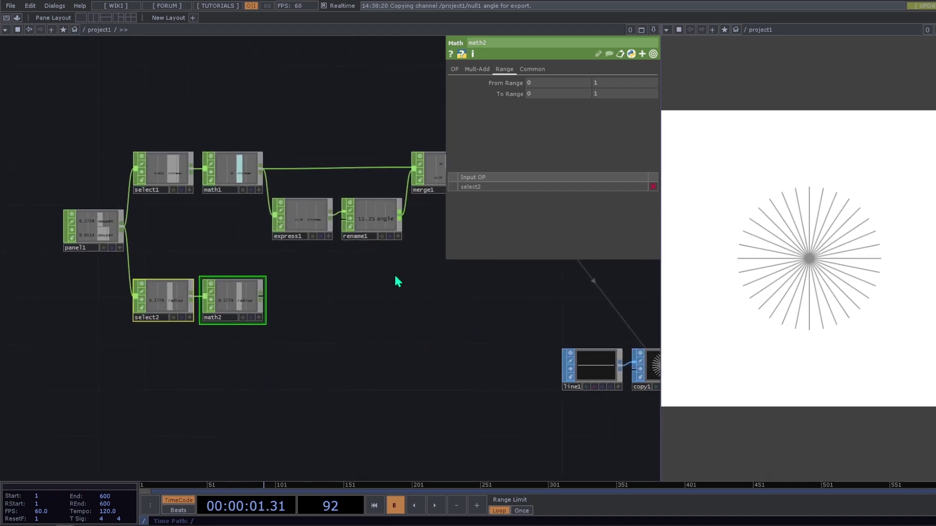
pyautogui.scroll(3, 227, 307)
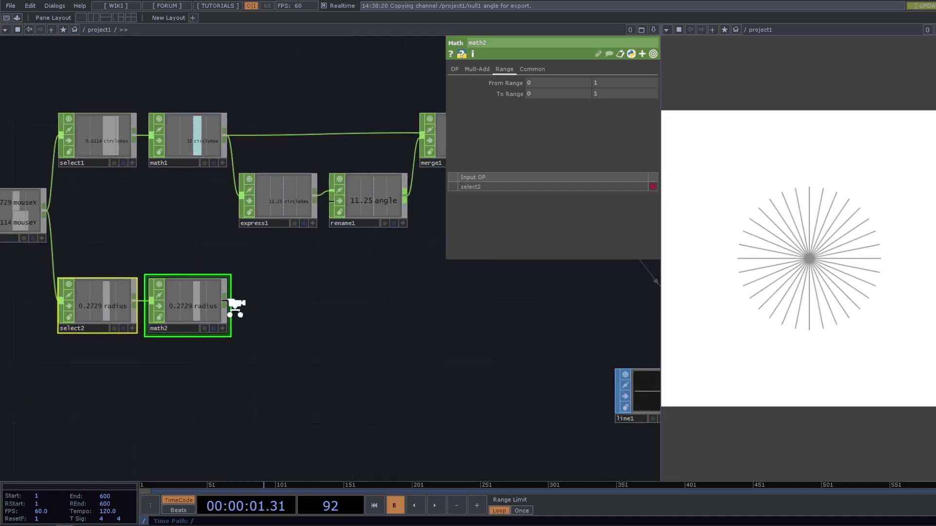
# Connect the radius Math CHOP to the Merge CHOP with a single wire and place it below the Rename CHOP
pyautogui.scroll(-2, 239, 316)
pyautogui.moveTo(226, 303); pyautogui.dragTo(399, 200)
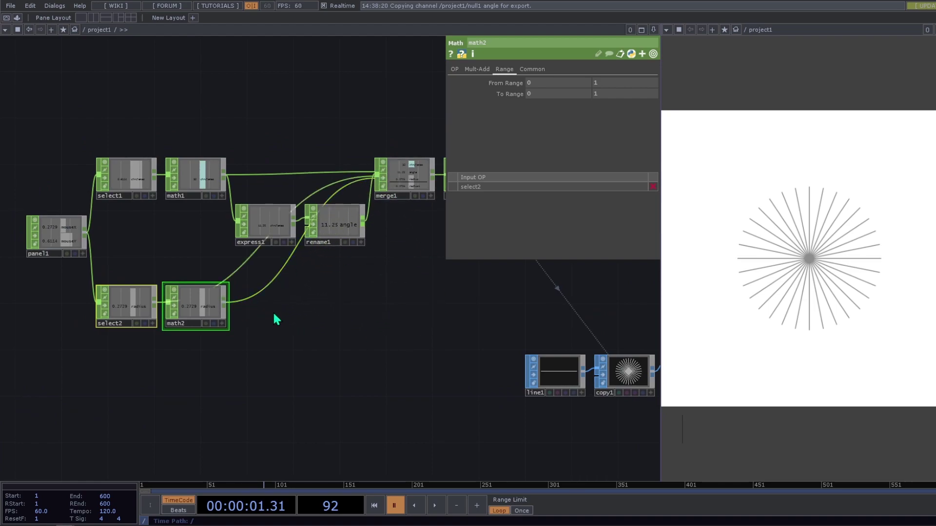
pyautogui.hotkey('ctrl', 'z')
pyautogui.moveTo(225, 304); pyautogui.dragTo(396, 189)
pyautogui.moveTo(209, 301); pyautogui.dragTo(336, 298)
# Link the Null CHOP's radius channel to the X value of the Line SOP's Point B as a CHOP Reference
pyautogui.moveTo(420, 325); pyautogui.dragTo(276, 315)
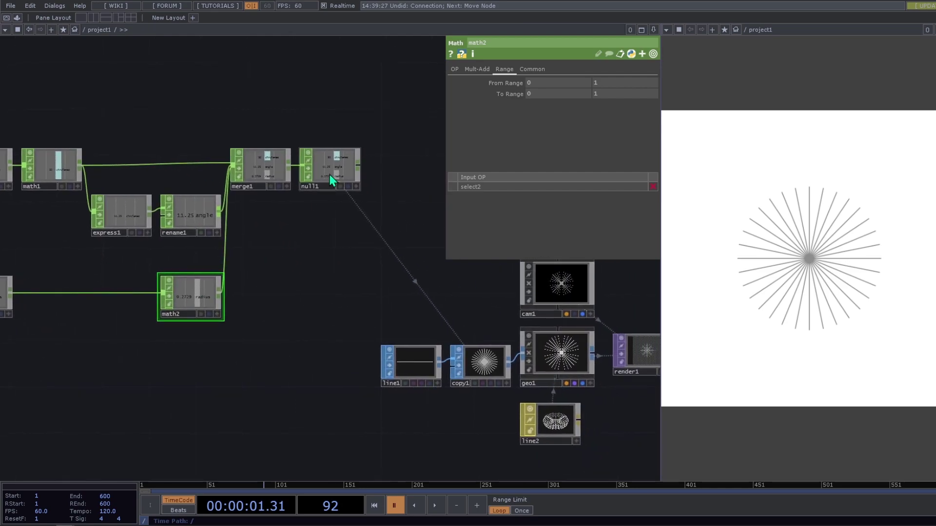
pyautogui.click(355, 187)
pyautogui.moveTo(329, 178); pyautogui.dragTo(545, 90)
# Set the radius Math CHOP's Multiply to the expression parent().width
pyautogui.moveTo(240, 288); pyautogui.dragTo(398, 255)
pyautogui.scroll(5, 397, 255)
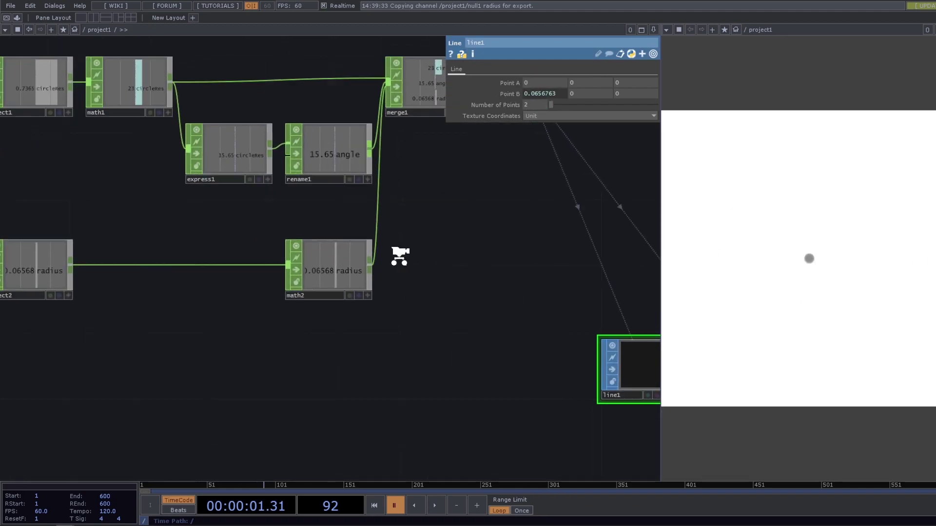
pyautogui.click(317, 249)
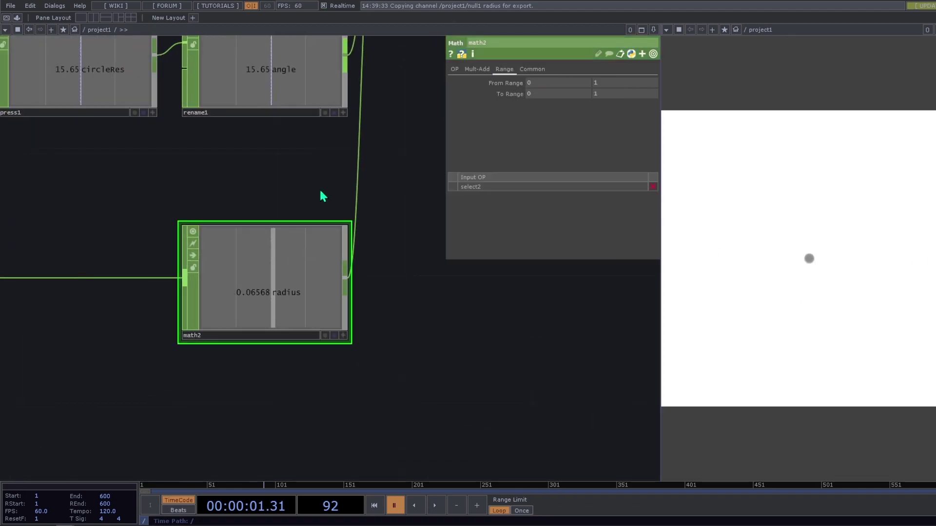
pyautogui.click(469, 69)
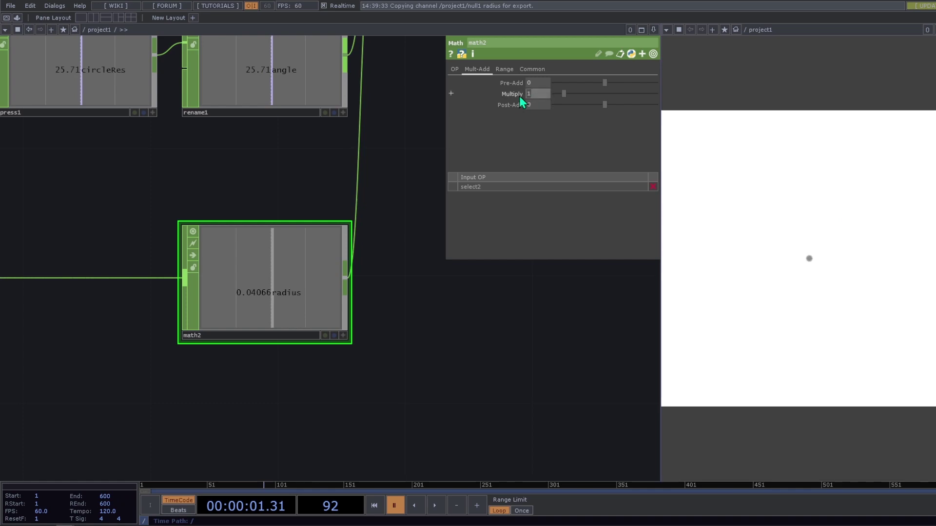
pyautogui.write('parent().width')
pyautogui.press('Return')
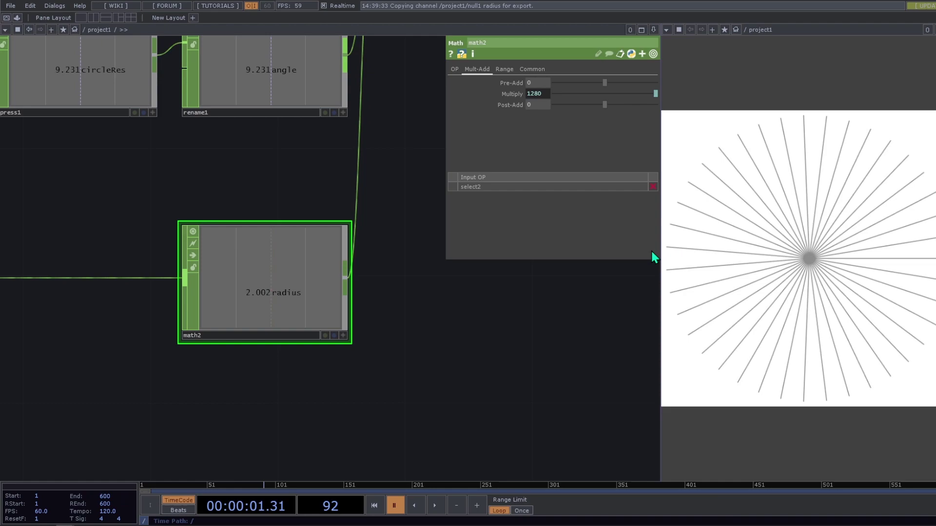
# Set the Camera COMP's projection to Orthographic
pyautogui.scroll(-5, 277, 292)
pyautogui.scroll(5, 229, 298)
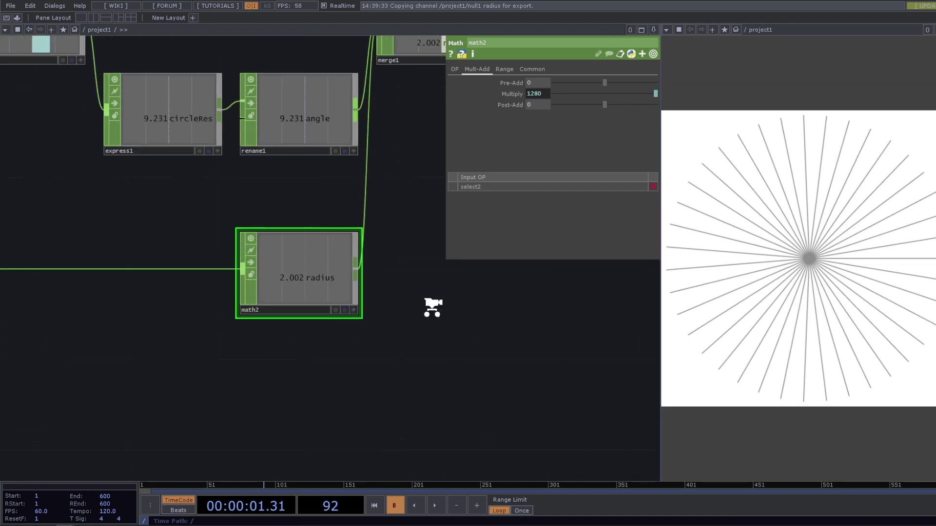
pyautogui.moveTo(539, 361); pyautogui.dragTo(236, 288)
pyautogui.scroll(-5, 170, 244)
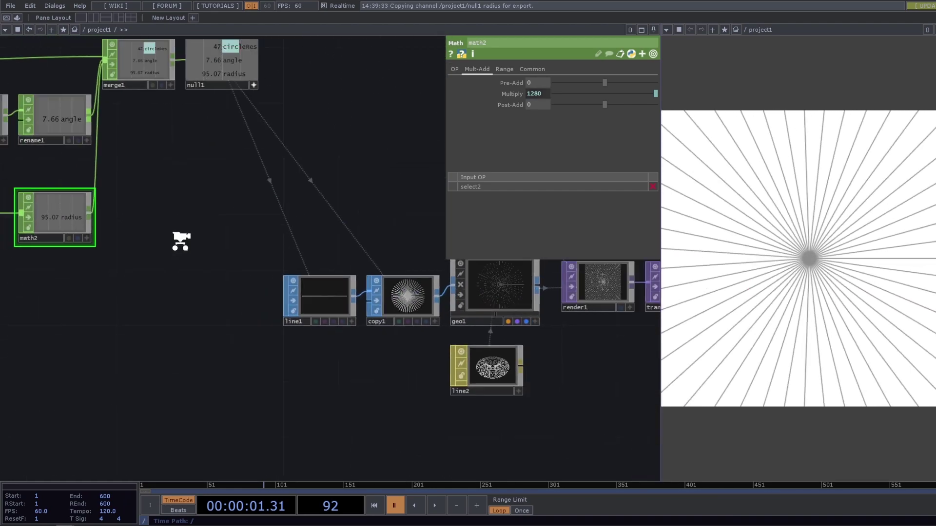
pyautogui.moveTo(259, 217); pyautogui.dragTo(232, 235)
pyautogui.scroll(3, 341, 244)
pyautogui.scroll(4, 314, 250)
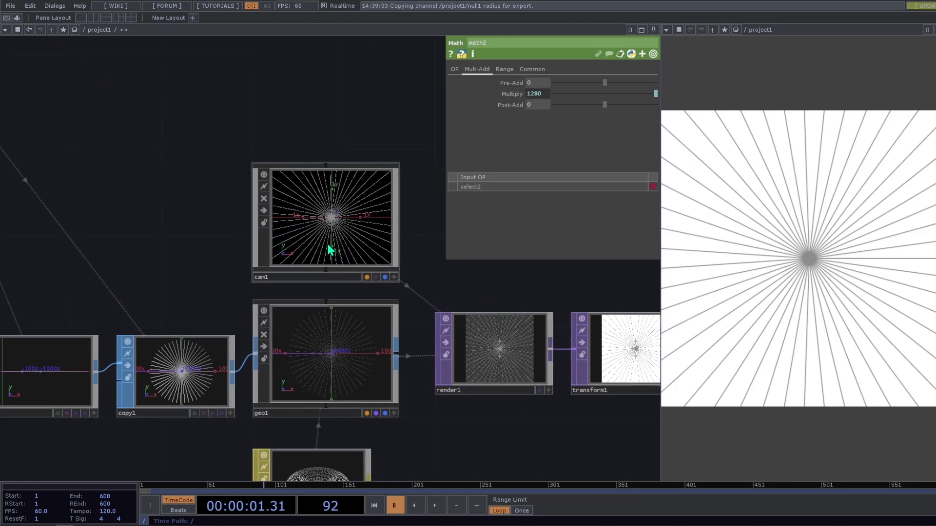
pyautogui.click(326, 243)
pyautogui.scroll(-5, 401, 255)
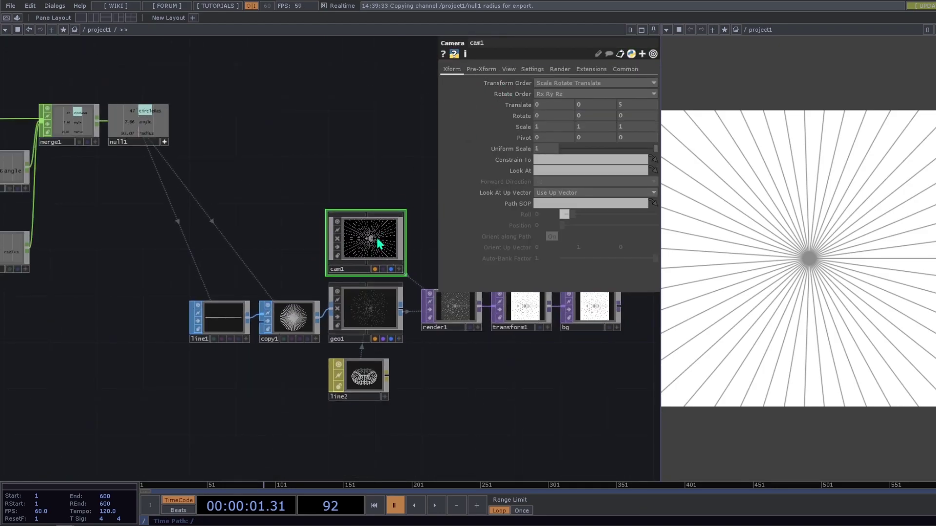
pyautogui.click(509, 70)
pyautogui.click(556, 83)
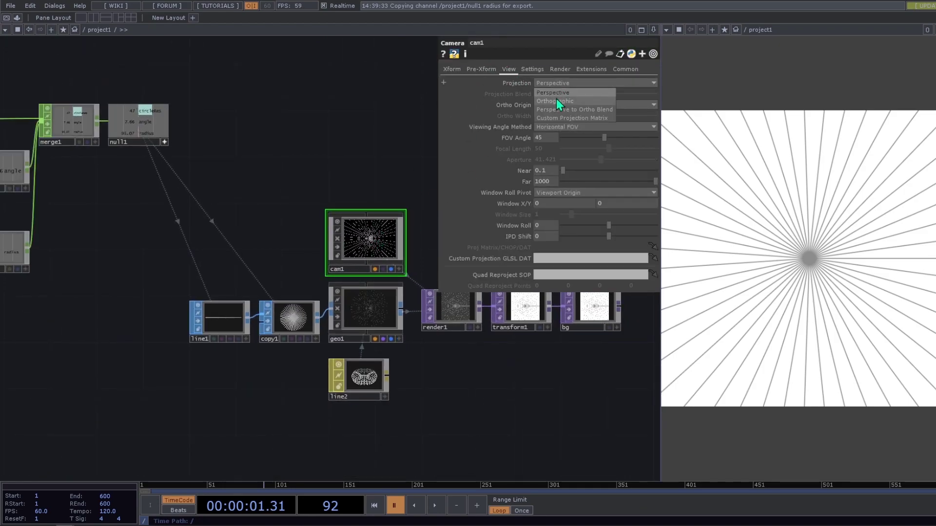
pyautogui.click(557, 101)
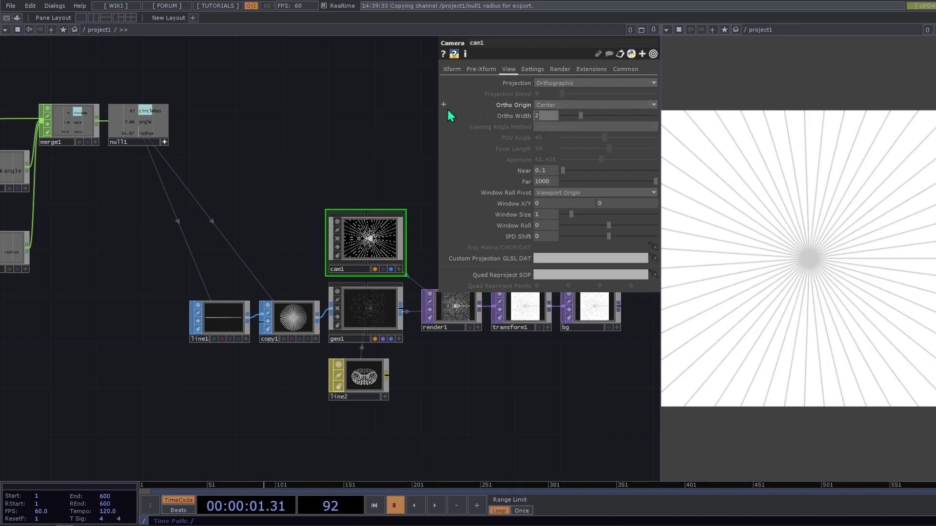
# Set the camera's Ortho Width to the expression parent().width
pyautogui.write('p')
pyautogui.write('par')
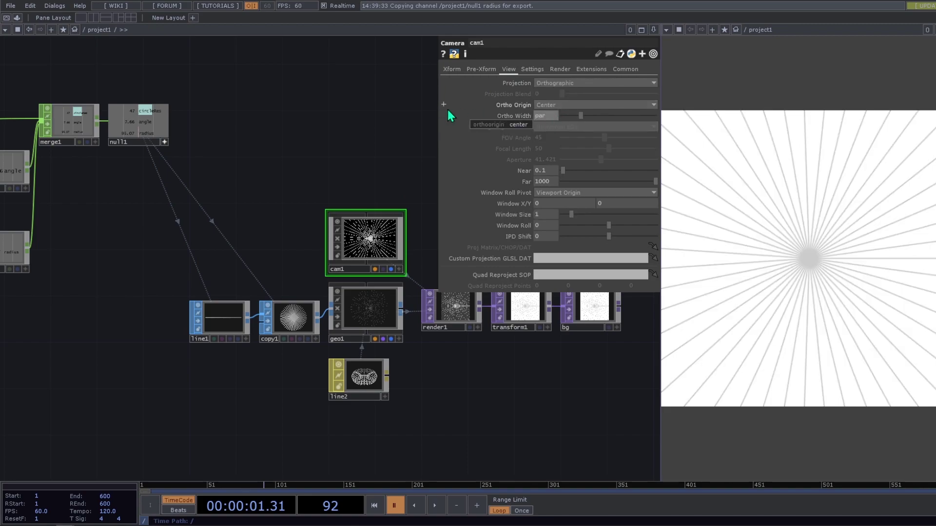
pyautogui.write('ent()')
pyautogui.write('.width')
pyautogui.press('Return')
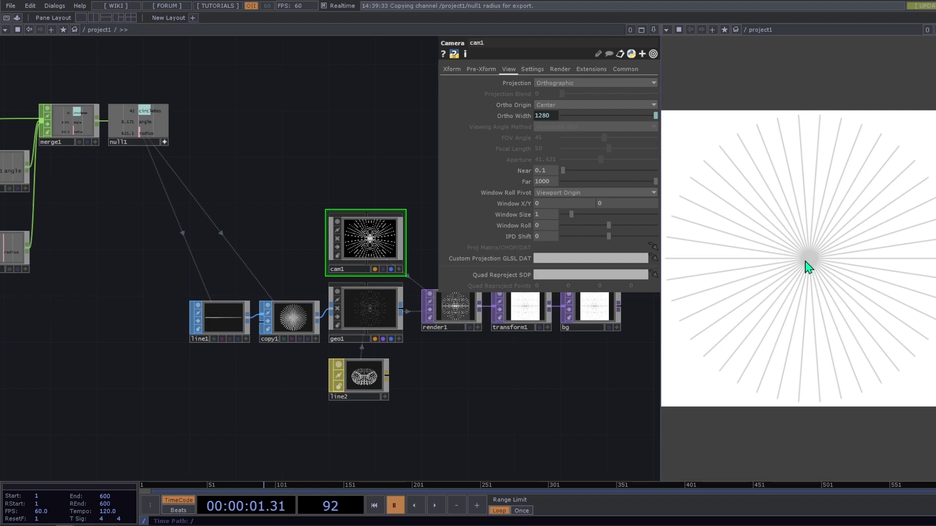
# Set the radius Math CHOP's Post-Add to the expression -parent().width/2
pyautogui.moveTo(281, 224); pyautogui.dragTo(455, 226)
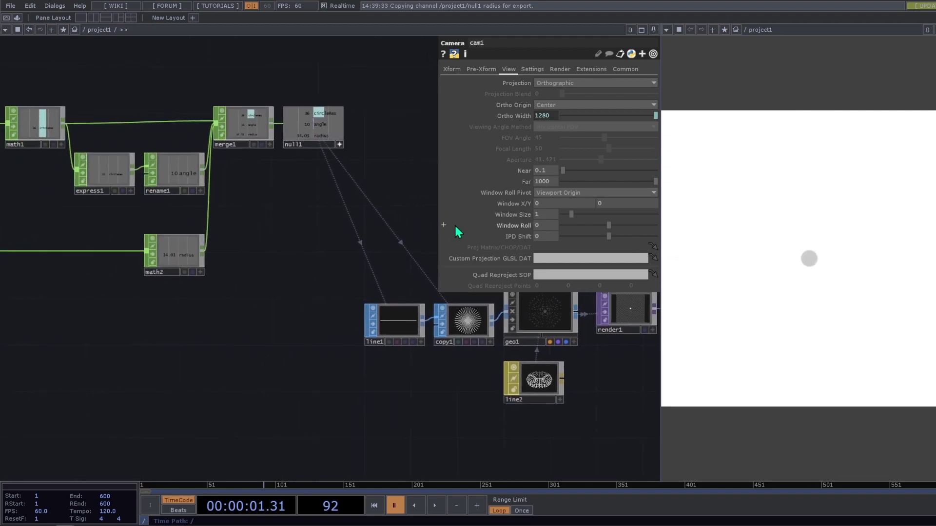
pyautogui.moveTo(299, 259); pyautogui.dragTo(430, 262)
pyautogui.click(330, 247)
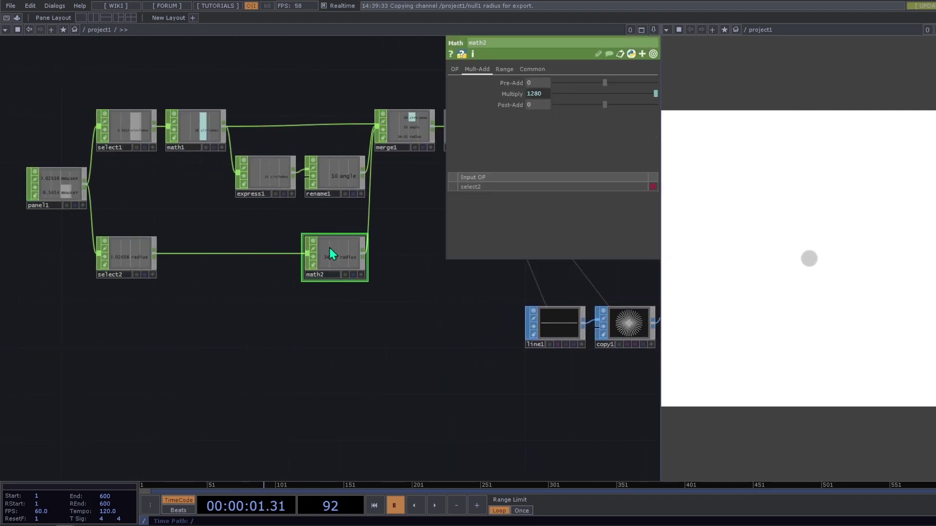
pyautogui.click(520, 110)
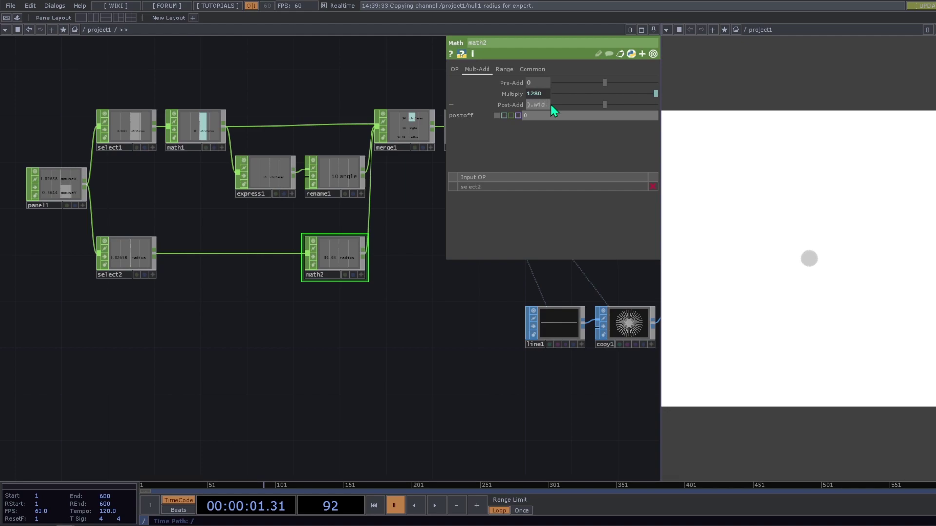
pyautogui.write('/2')
pyautogui.press('Return')
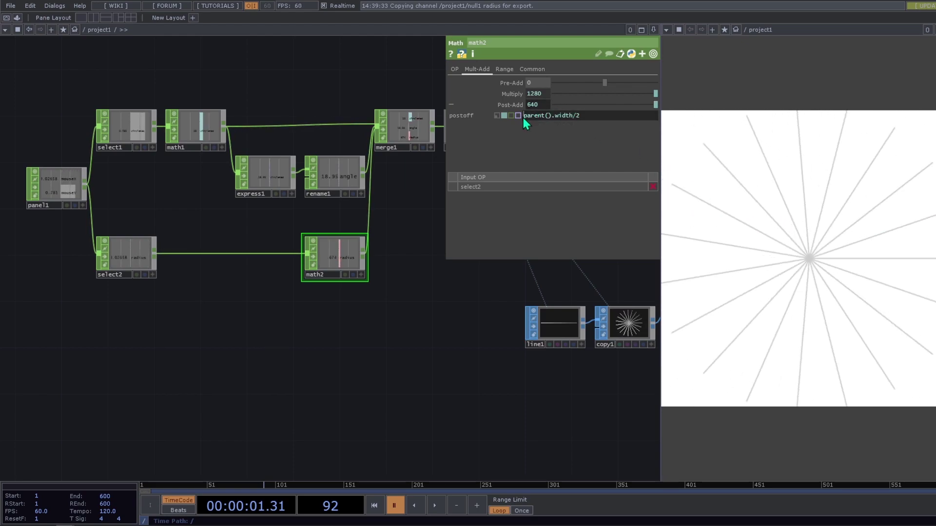
pyautogui.write('-')
pyautogui.press('Return')
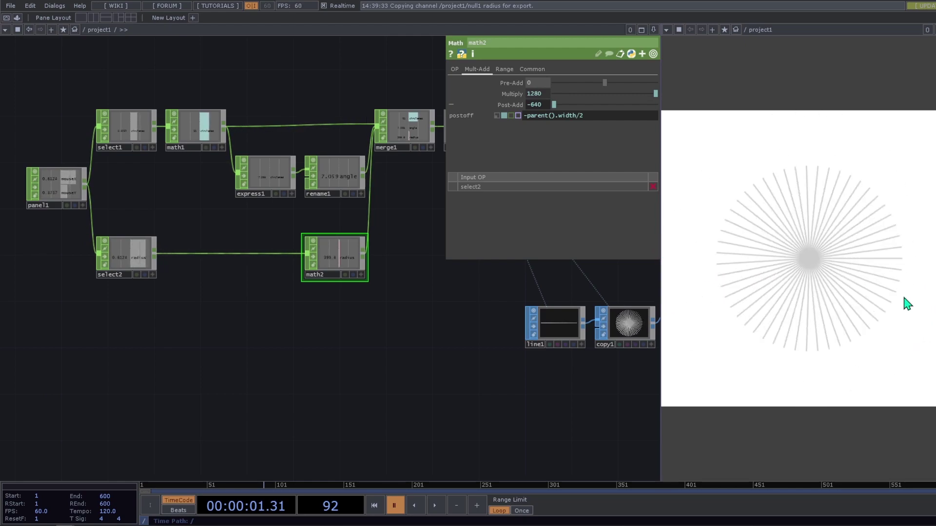
# Move the radius branch's Select and Math CHOPs up, closer to the circleRes branch
pyautogui.moveTo(421, 355); pyautogui.dragTo(431, 388)
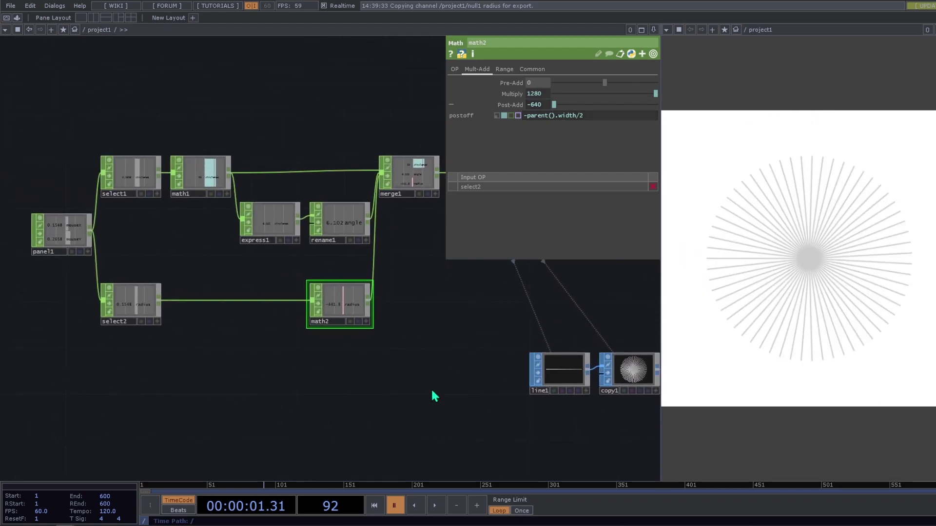
pyautogui.moveTo(431, 388); pyautogui.dragTo(139, 303, button='right')
pyautogui.moveTo(138, 303); pyautogui.dragTo(132, 269)
pyautogui.moveTo(259, 304); pyautogui.dragTo(209, 272)
# Turn off Specify Line Far Color on the Line MAT below the Geometry COMP
pyautogui.scroll(-5, 209, 272)
pyautogui.scroll(5, 343, 320)
pyautogui.click(437, 334)
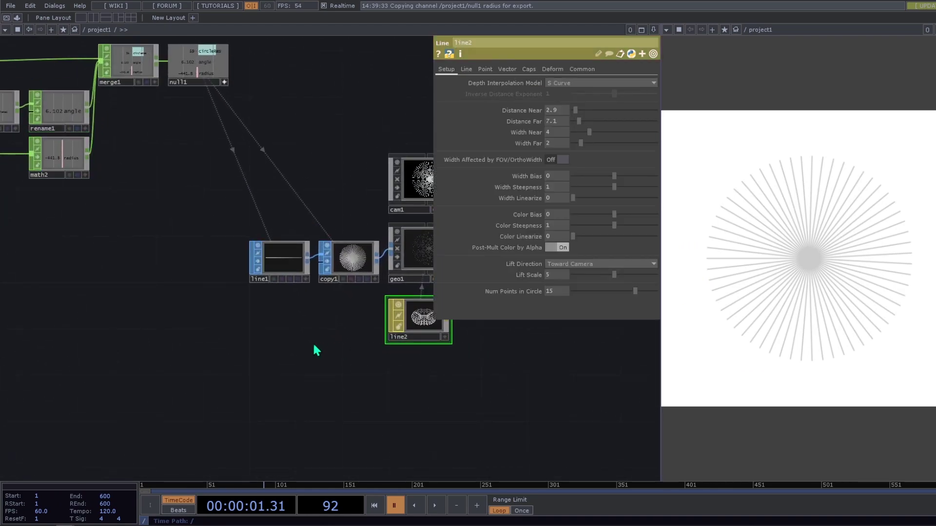
pyautogui.moveTo(505, 319); pyautogui.dragTo(414, 341)
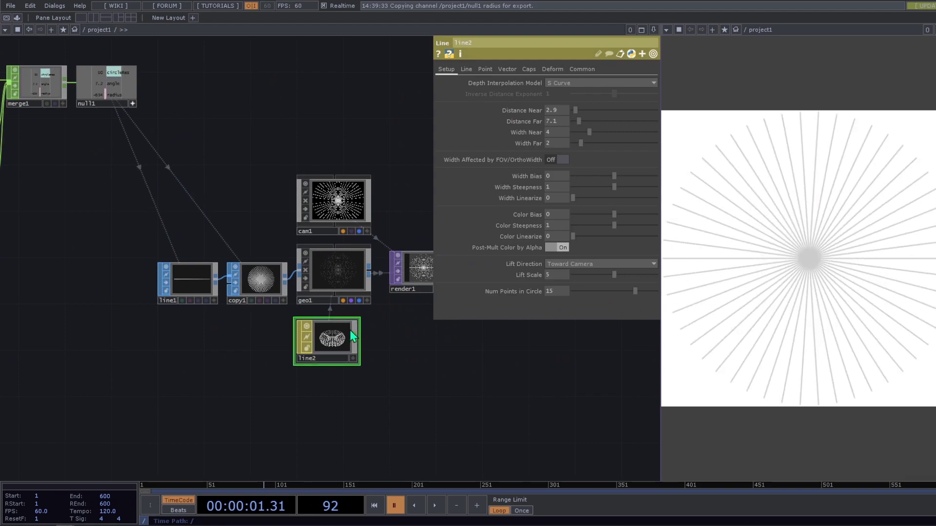
pyautogui.click(467, 70)
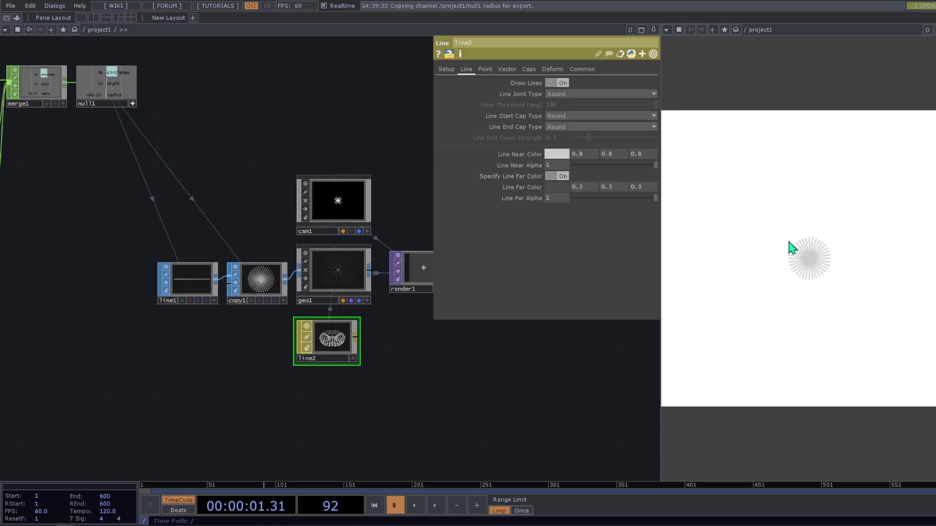
pyautogui.click(559, 176)
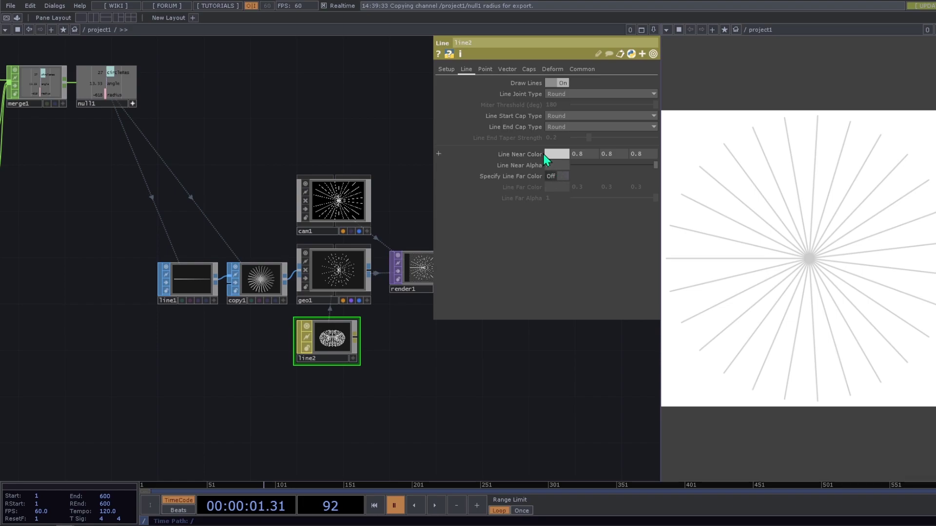
# Set the Line MAT's Line Near Color to black
pyautogui.click(543, 154)
pyautogui.click(549, 156)
pyautogui.click(575, 123)
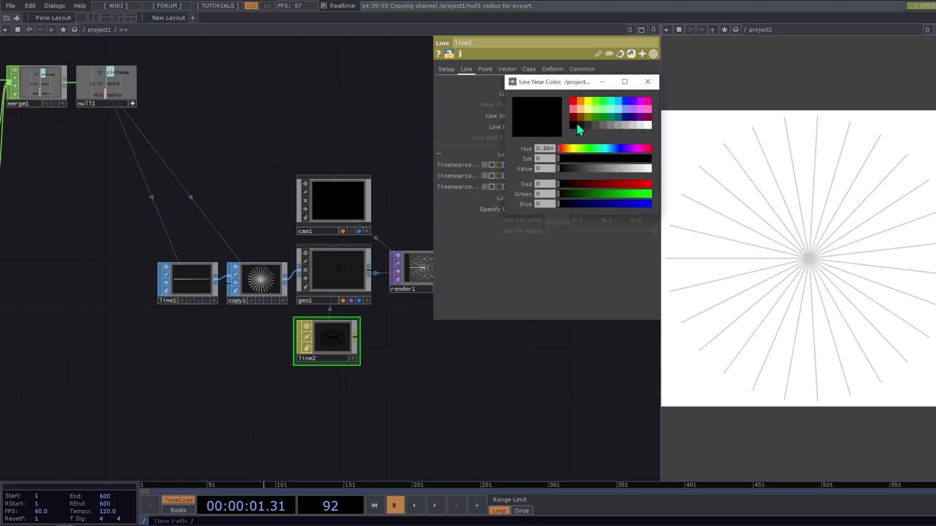
pyautogui.click(514, 417)
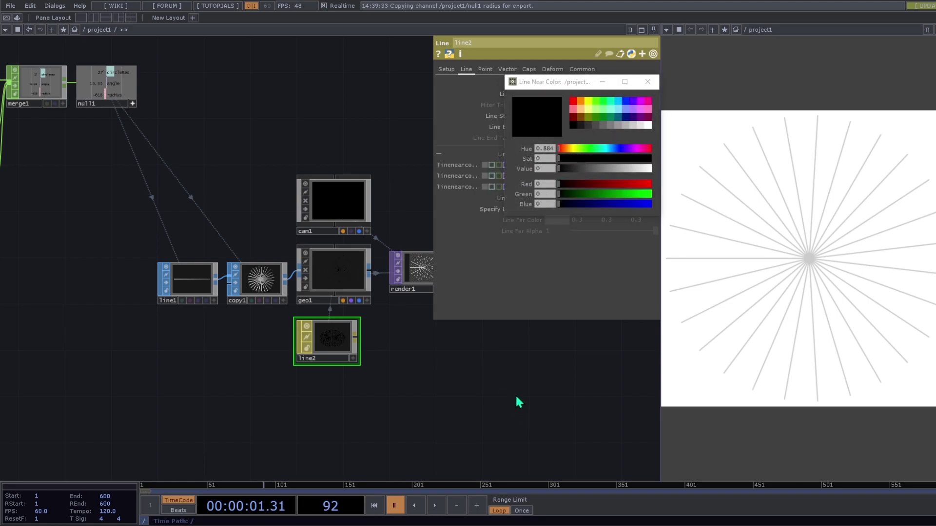
# Switch to Processing, run the P_2_0_01 sketch and examine its strokeWeight(mouseY/20) and strokeCap(SQUARE) lines
pyautogui.hotkey('alt', 'Tab')
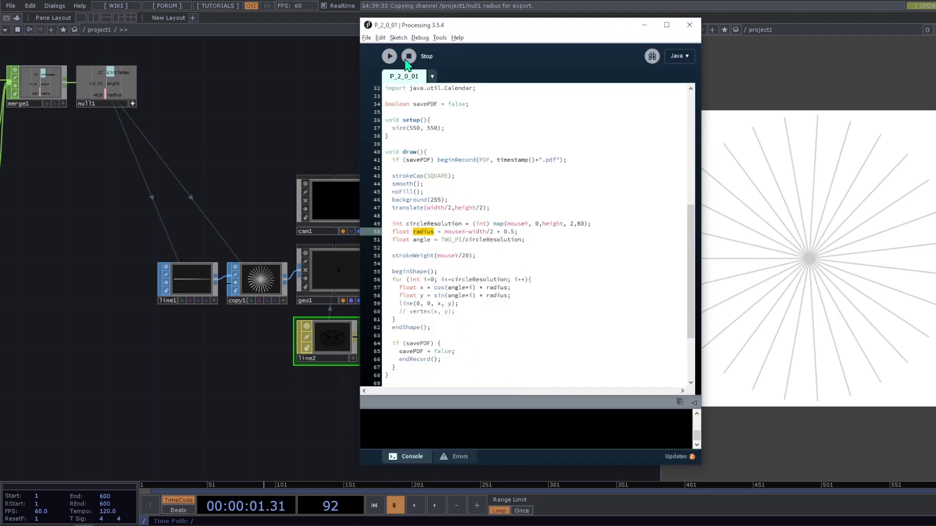
pyautogui.click(391, 62)
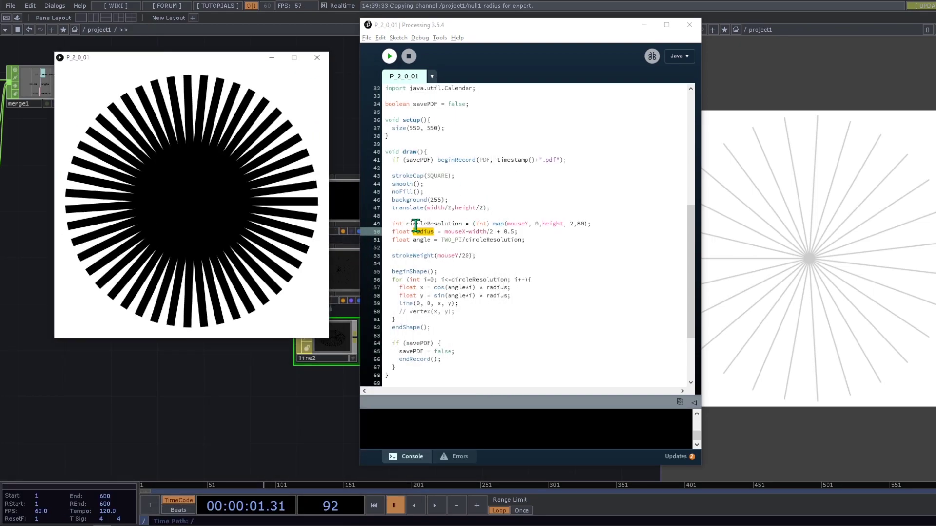
pyautogui.moveTo(434, 255); pyautogui.dragTo(458, 257)
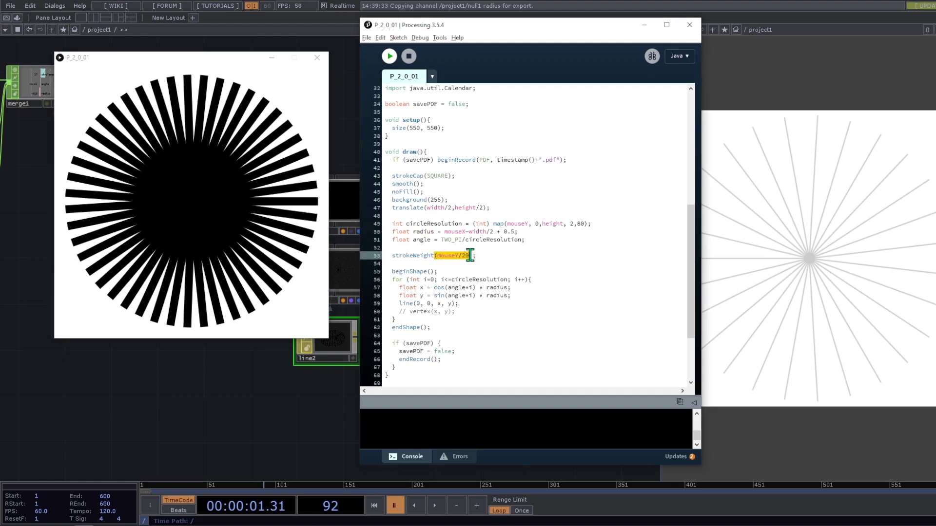
pyautogui.click(402, 175)
pyautogui.moveTo(393, 174); pyautogui.dragTo(455, 174)
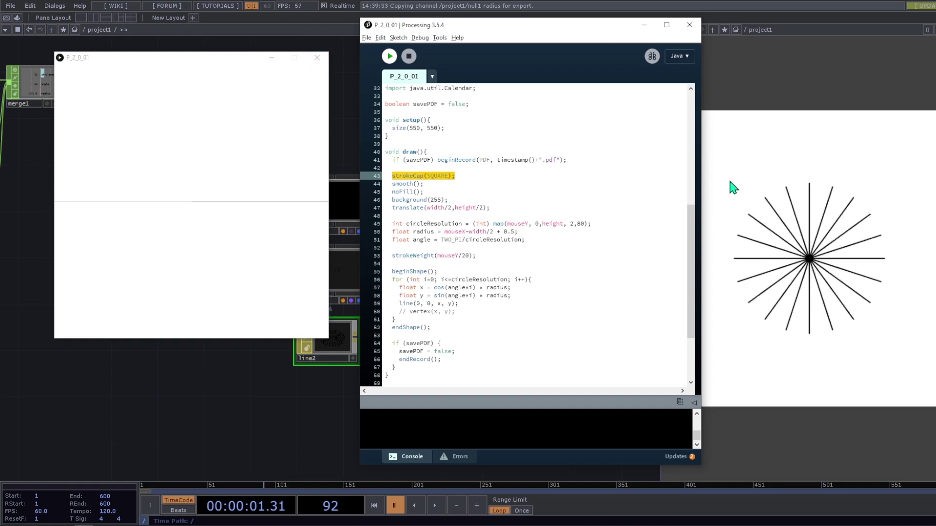
# Return to TouchDesigner, close the colour picker and set the Line MAT's Line End Cap Type to Square
pyautogui.click(364, 104)
pyautogui.click(323, 335)
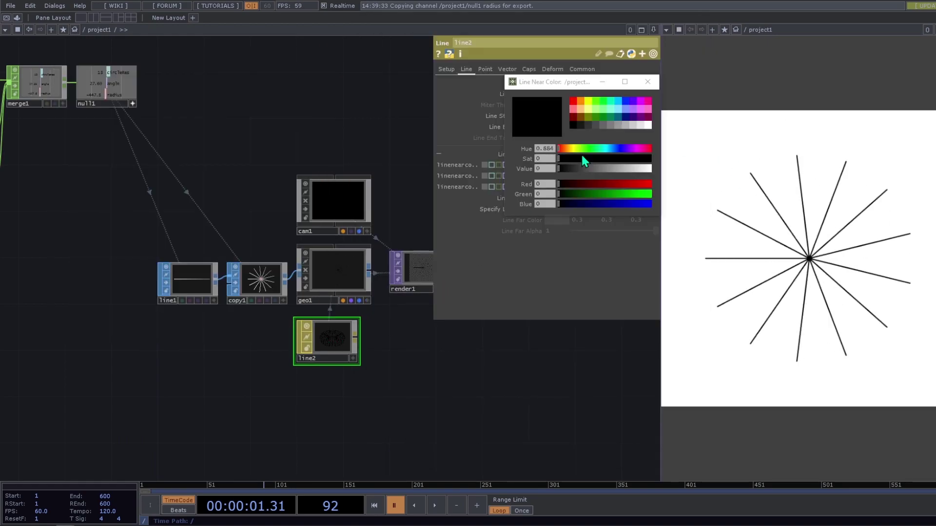
pyautogui.click(647, 81)
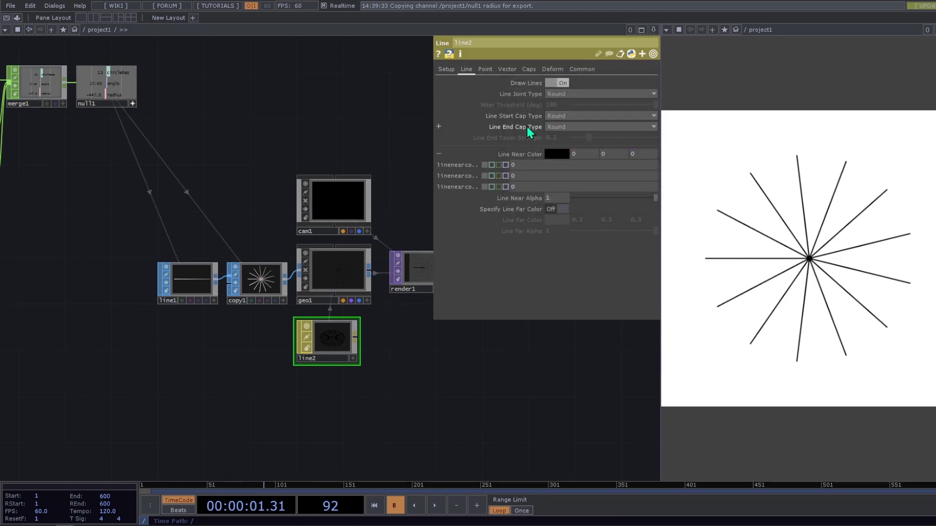
pyautogui.click(558, 128)
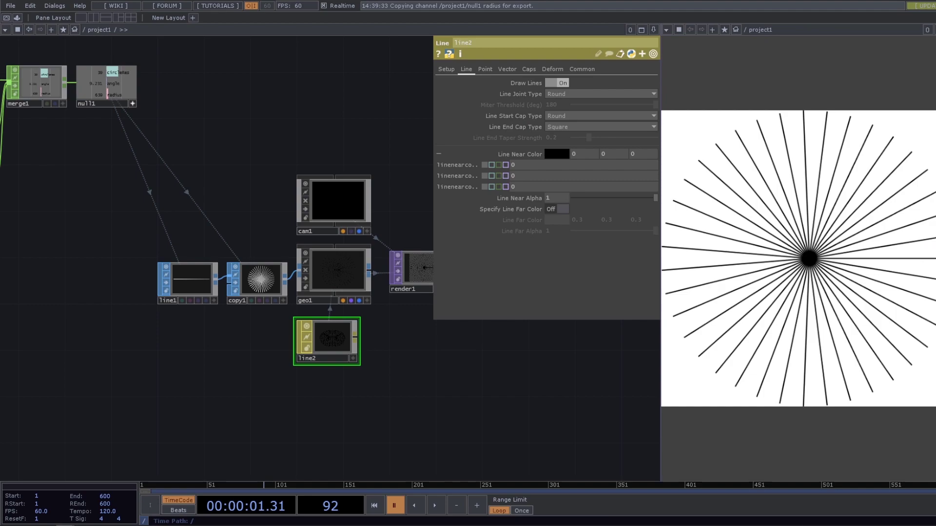
# Show the expression field of the Line MAT's Width Near and widen the parameter window
pyautogui.click(439, 70)
pyautogui.scroll(-1, 394, 148)
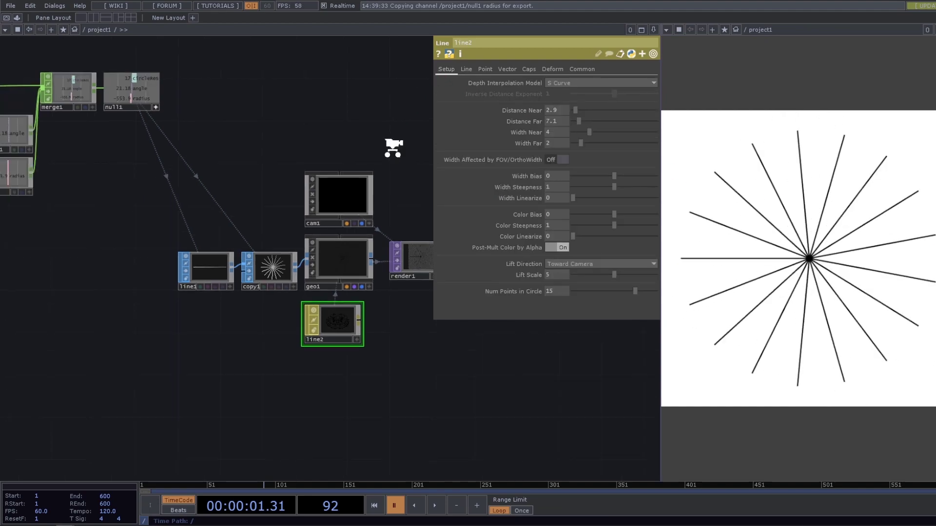
pyautogui.scroll(-2, 393, 147)
pyautogui.click(500, 145)
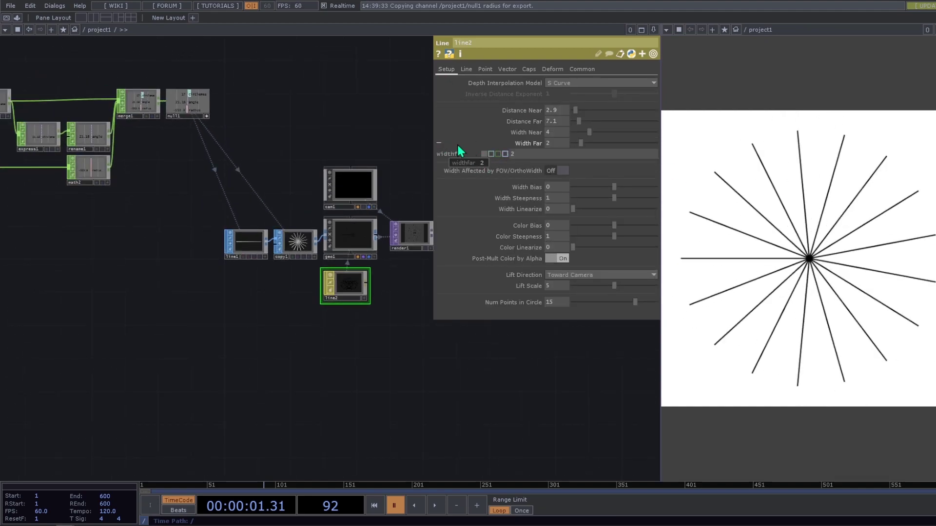
pyautogui.click(458, 144)
pyautogui.click(441, 133)
pyautogui.moveTo(428, 131); pyautogui.dragTo(242, 131)
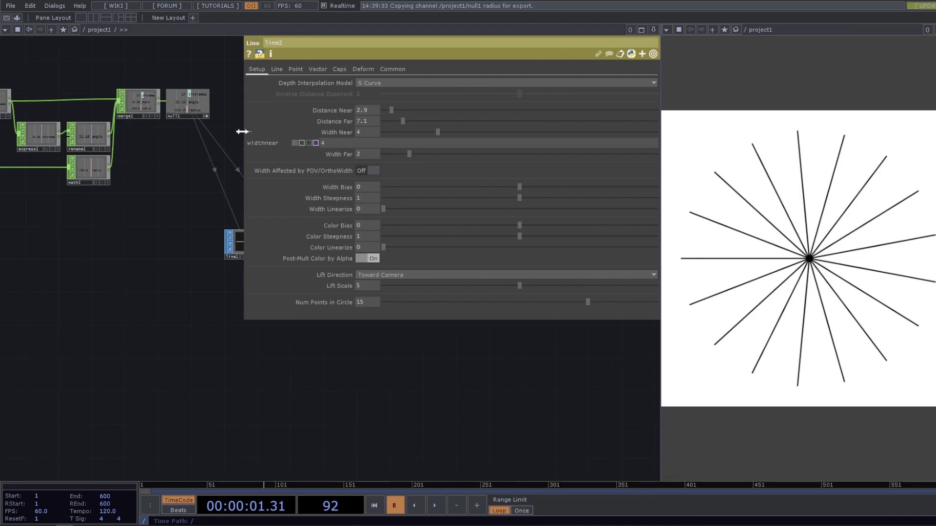
pyautogui.click(276, 69)
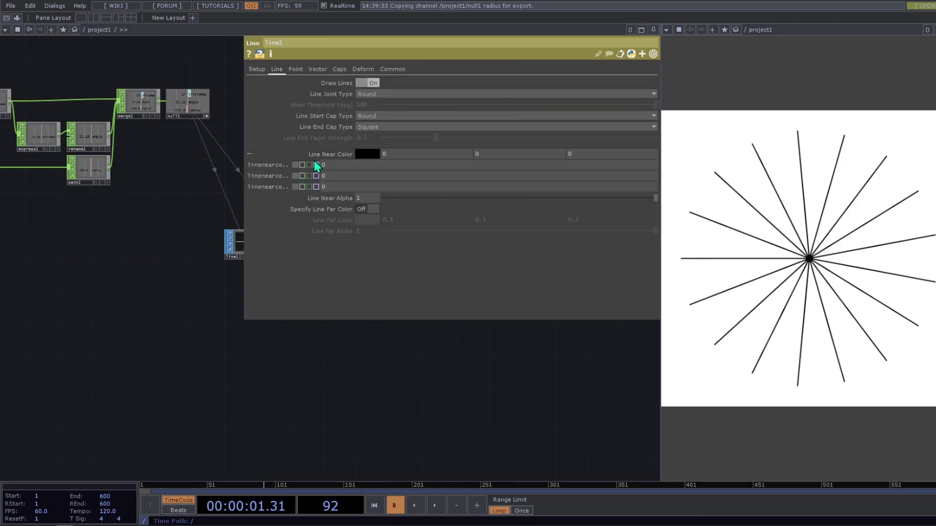
pyautogui.click(257, 69)
# Link the Panel CHOP's mouseY channel to the Line MAT's Width Near as a CHOP reference
pyautogui.moveTo(226, 156); pyautogui.dragTo(264, 339)
pyautogui.moveTo(120, 303); pyautogui.dragTo(271, 336)
pyautogui.moveTo(156, 374); pyautogui.dragTo(212, 385)
pyautogui.scroll(3, 220, 349)
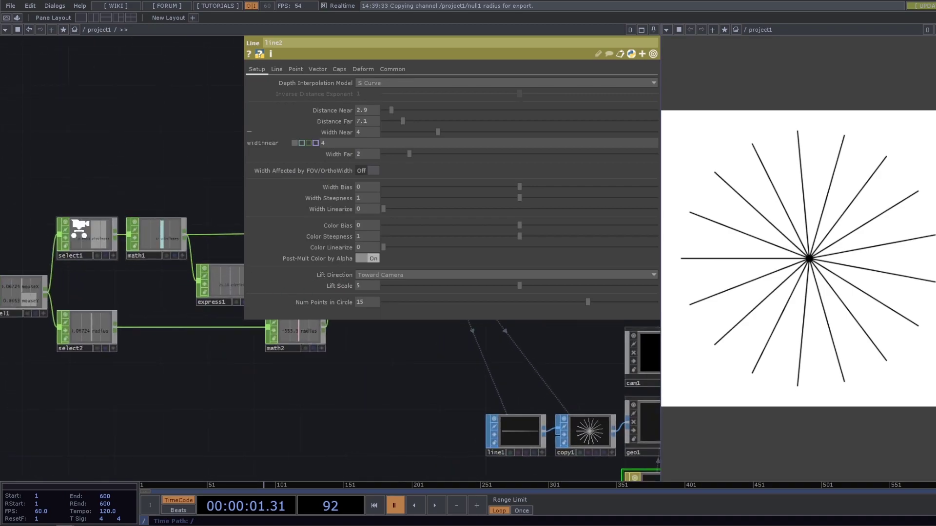
pyautogui.scroll(4, 148, 277)
pyautogui.scroll(-3, 151, 284)
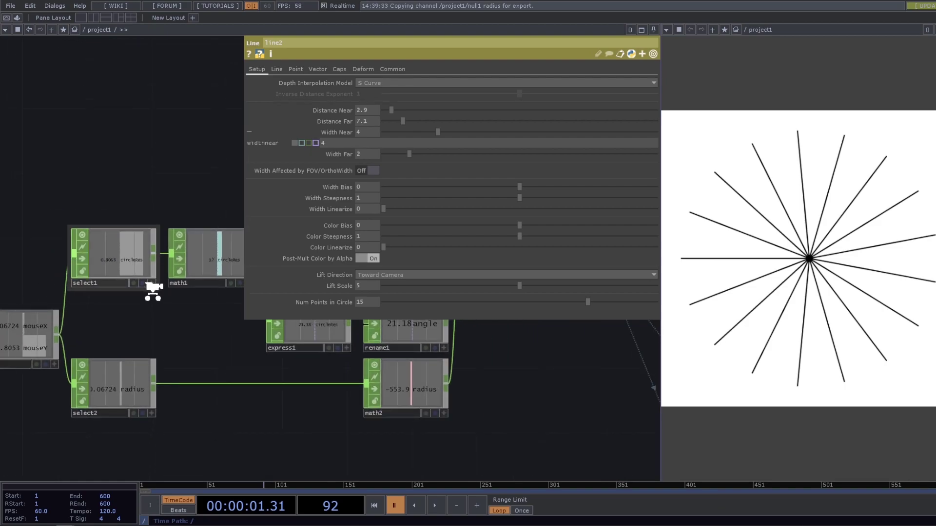
pyautogui.moveTo(152, 292); pyautogui.dragTo(210, 326)
pyautogui.click(120, 360)
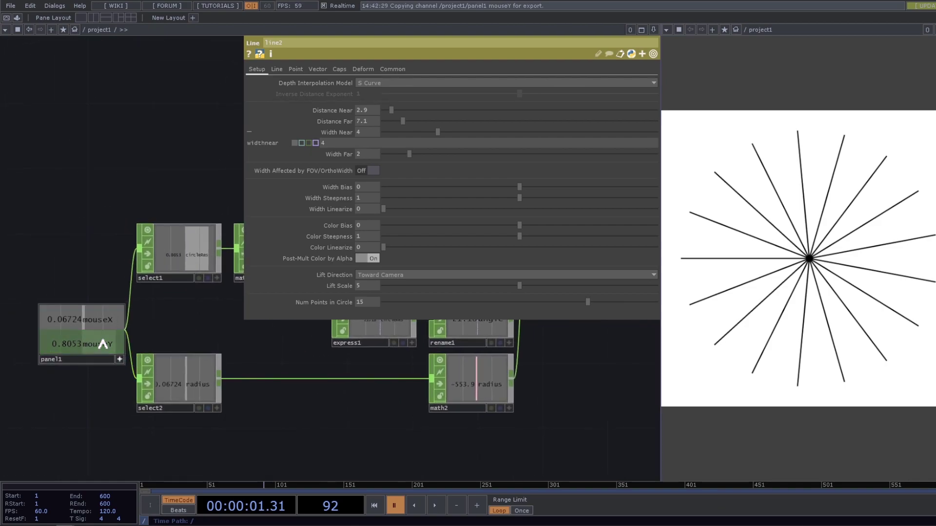
pyautogui.moveTo(102, 341); pyautogui.dragTo(380, 129)
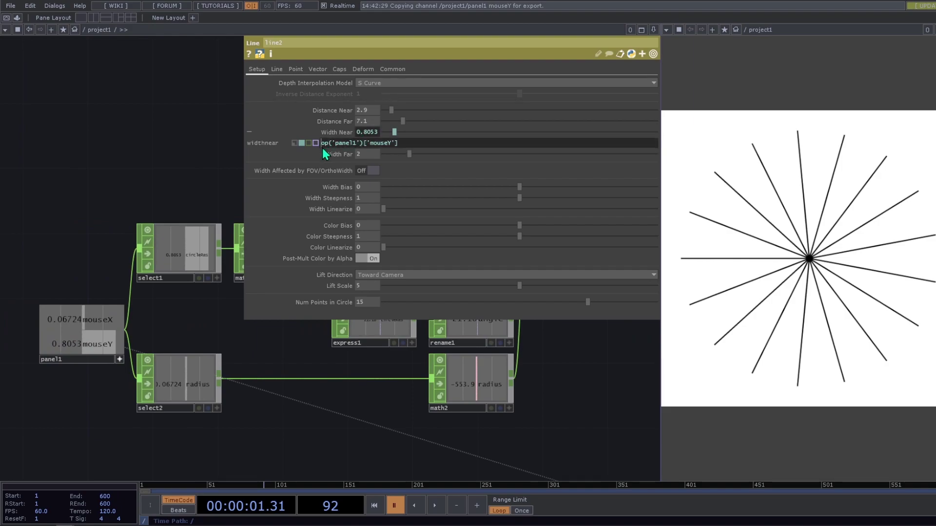
# Change the Line MAT's Width Near expression to (1-op('panel1')['mouseY'])*parent().height
pyautogui.write('1-')
pyautogui.press('Return')
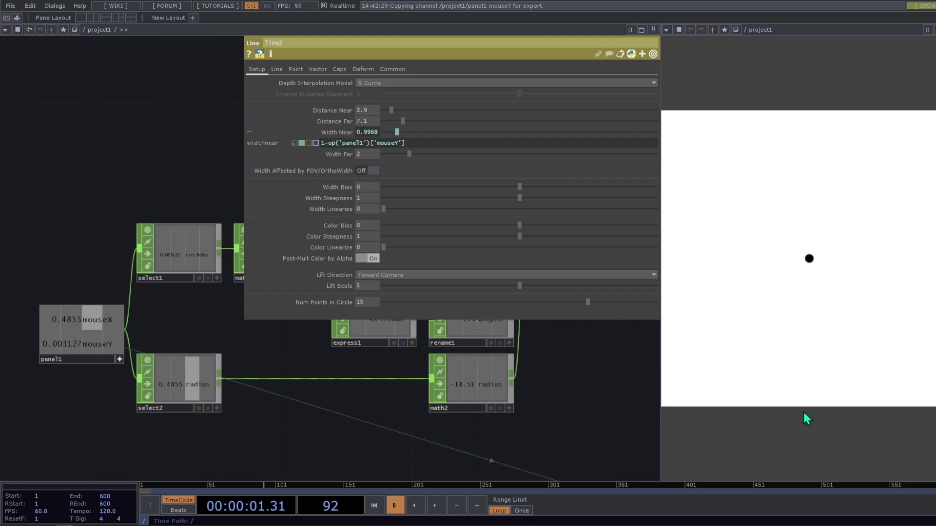
pyautogui.click(322, 144)
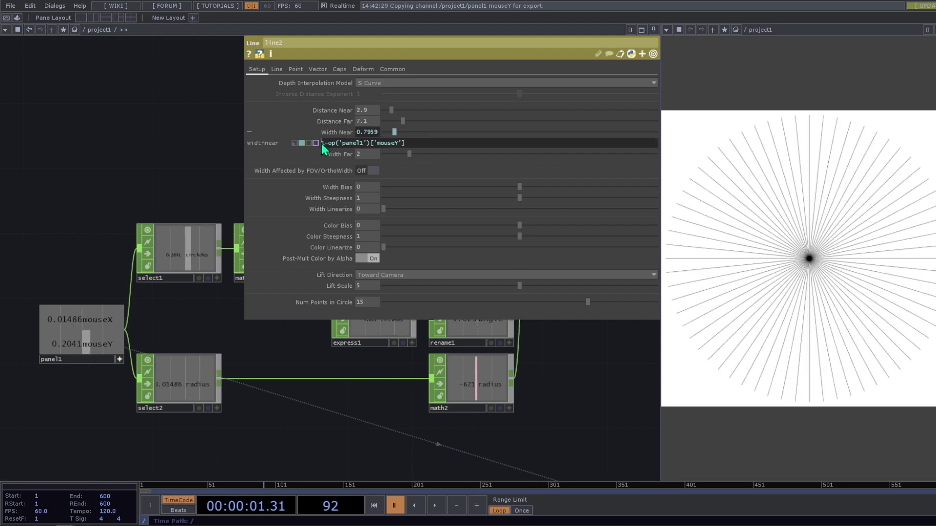
pyautogui.write('(')
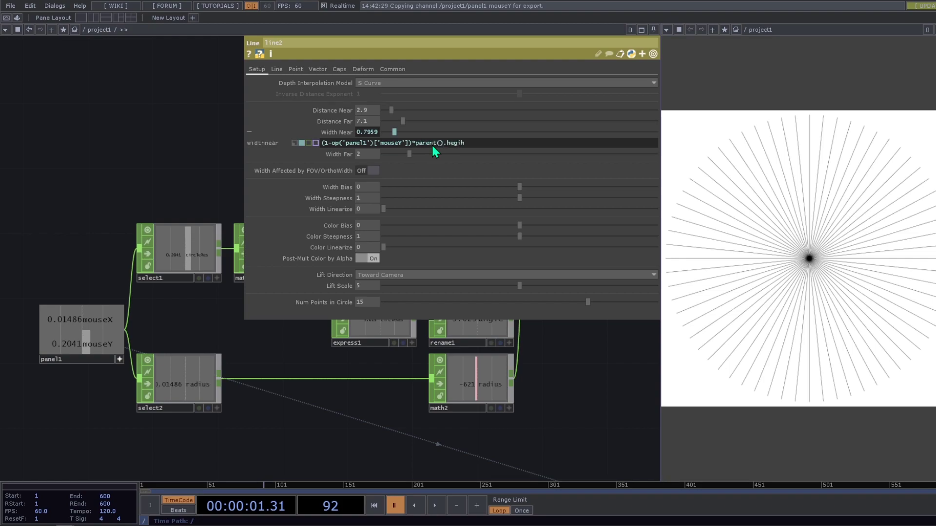
pyautogui.write('t')
pyautogui.press('BackSpace')
pyautogui.press('BackSpace')
pyautogui.press('BackSpace')
pyautogui.write('ight')
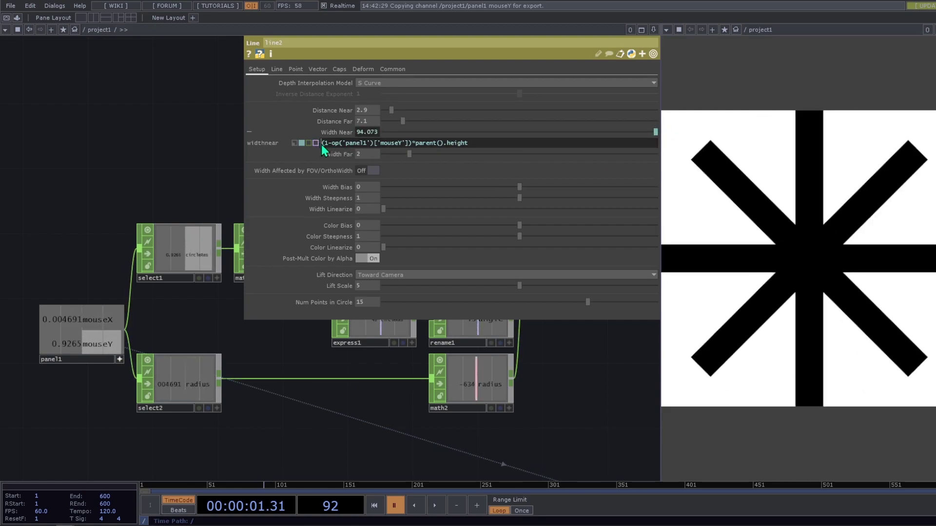
pyautogui.write('(')
# Divide the Width Near expression by 20 and raise its constant to 1.01, giving ((1.01-op('panel1')['mouseY'])*parent().height)/20
pyautogui.click(473, 143)
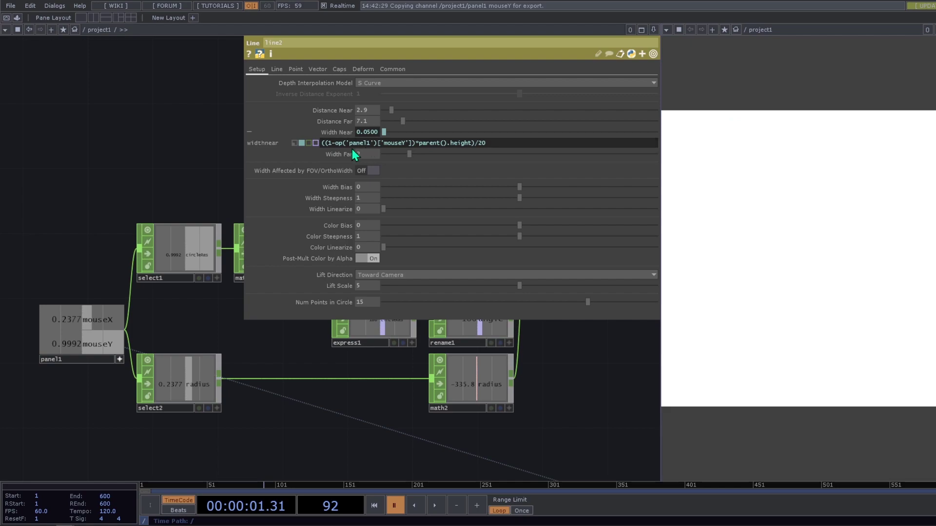
pyautogui.write('.01')
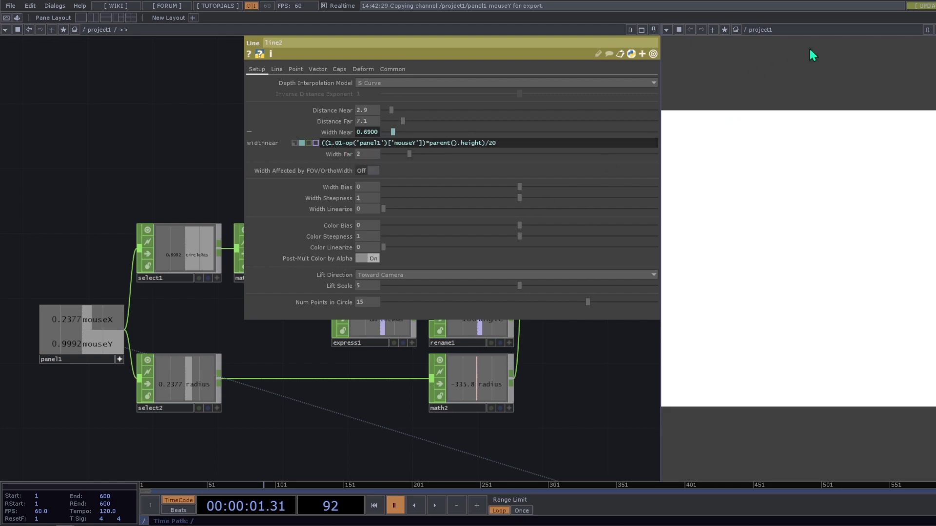
# Enlarge the output viewer pane by narrowing the network pane, and hide the parameter window
pyautogui.moveTo(656, 124); pyautogui.dragTo(590, 120)
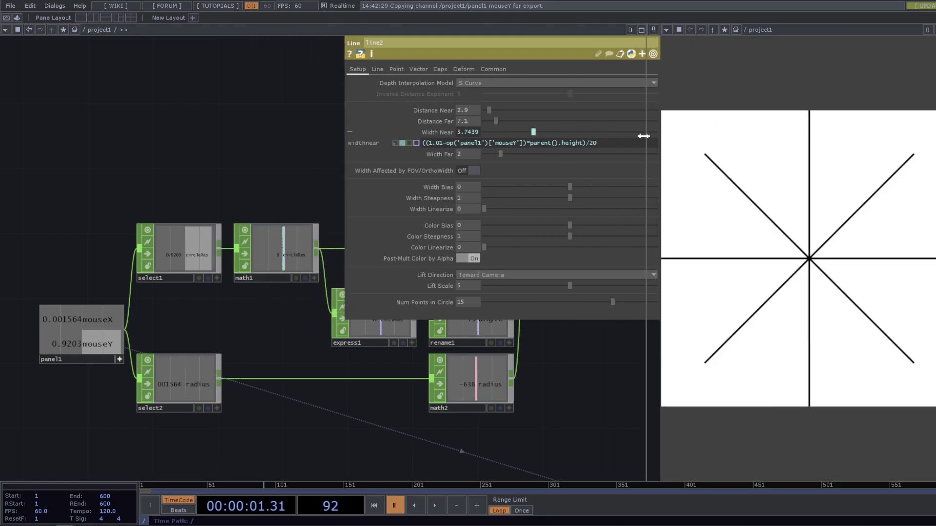
pyautogui.moveTo(657, 136); pyautogui.dragTo(561, 139)
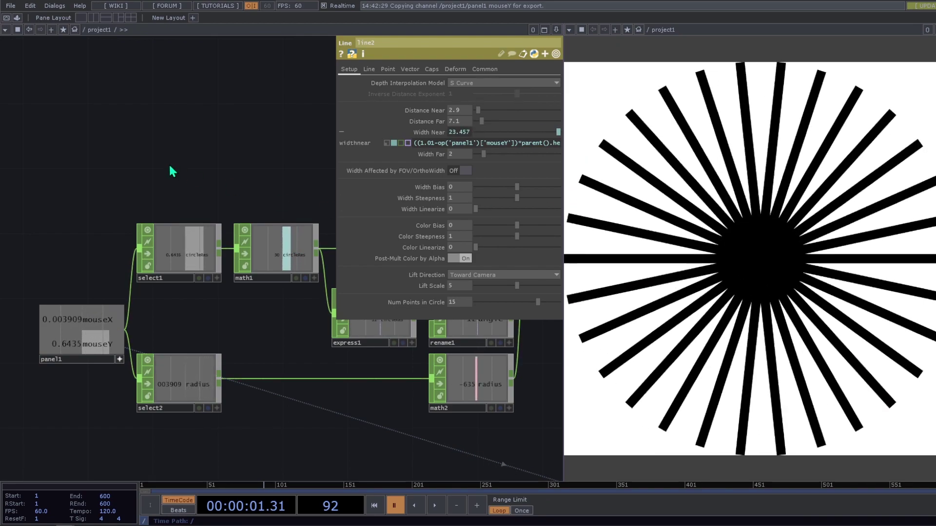
pyautogui.press('p')
pyautogui.press('h')
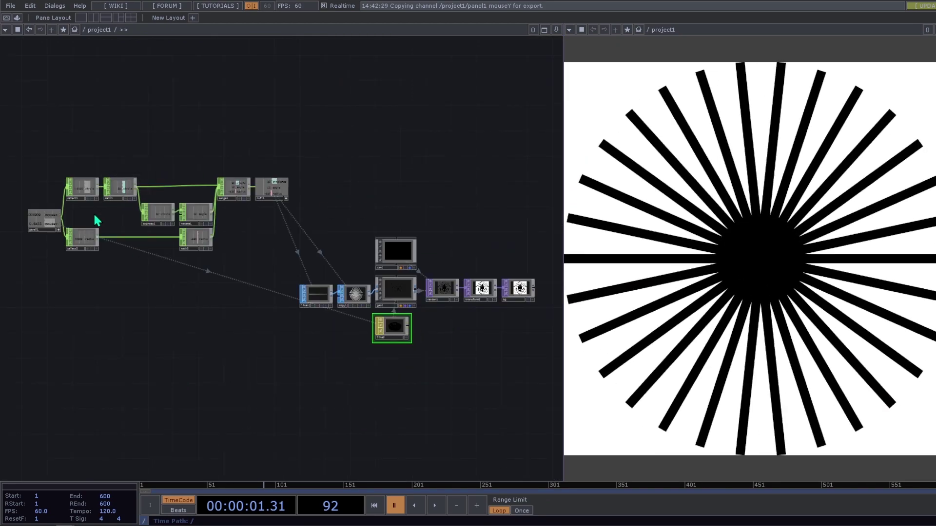
# Switch to the finished example project and examine the P_2_0_01_SOPs network, the P_2_0_01_TOPs component and both Edit variants
pyautogui.click(58, 229)
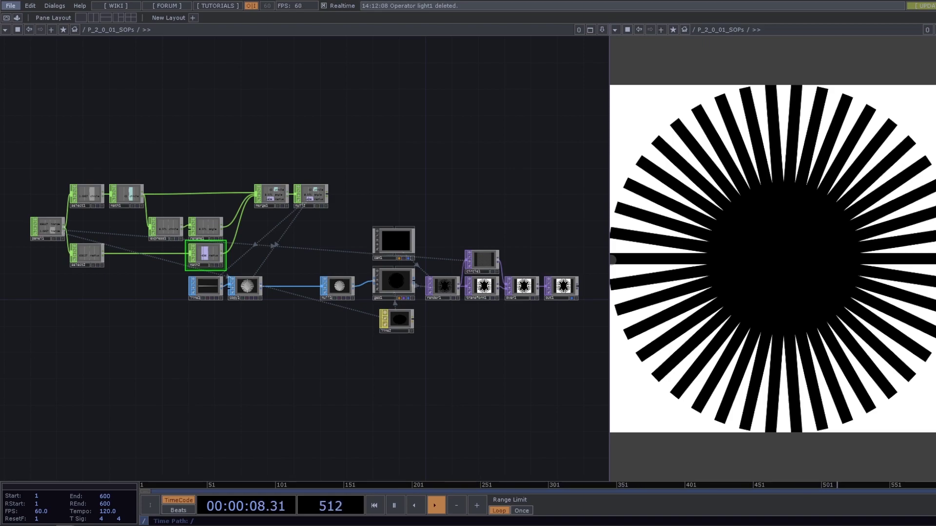
pyautogui.scroll(-4, 278, 251)
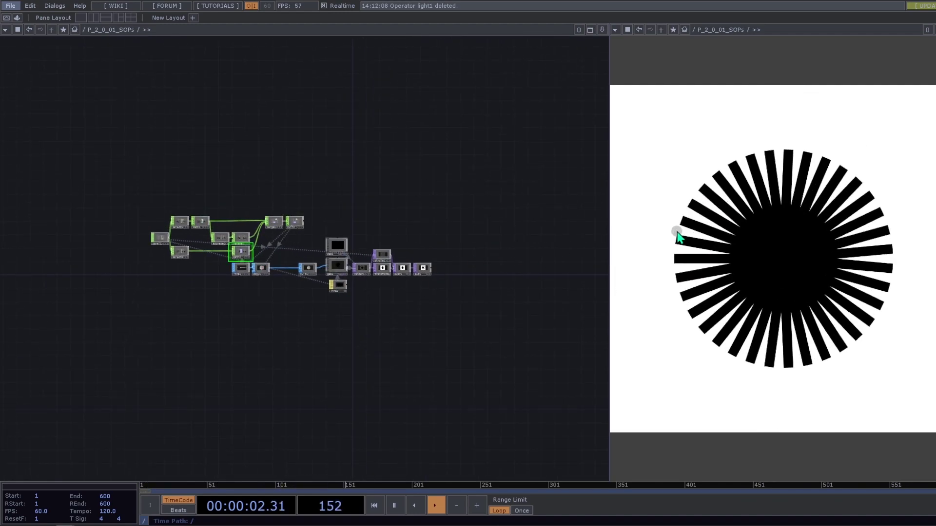
pyautogui.scroll(-6, 314, 273)
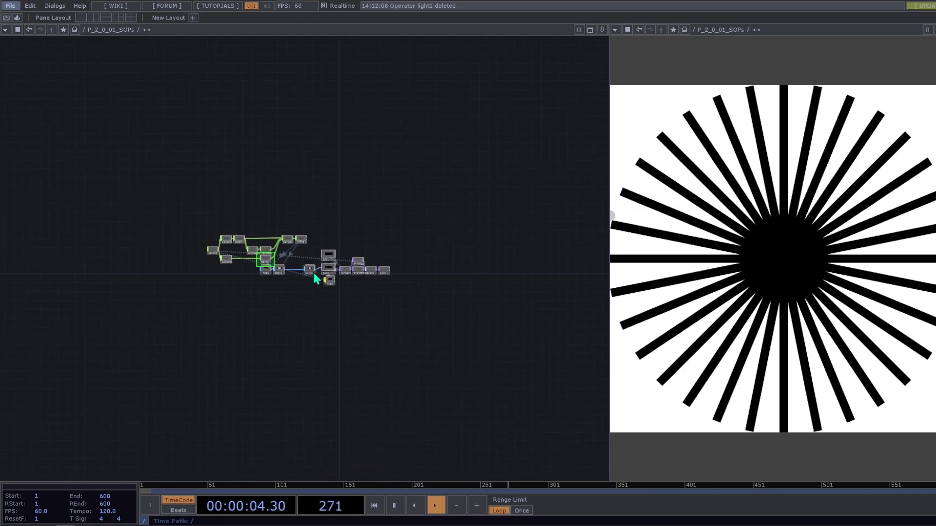
pyautogui.scroll(2, 267, 276)
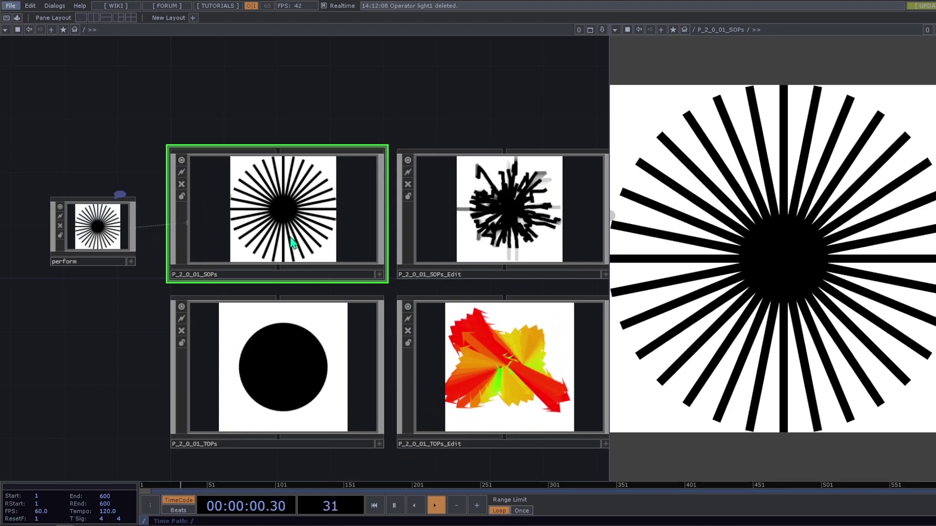
pyautogui.click(303, 372)
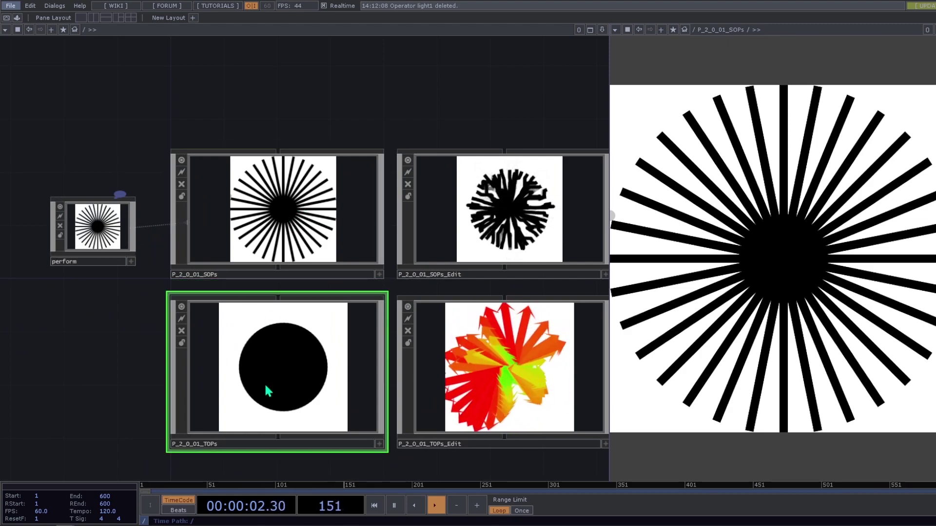
pyautogui.click(379, 444)
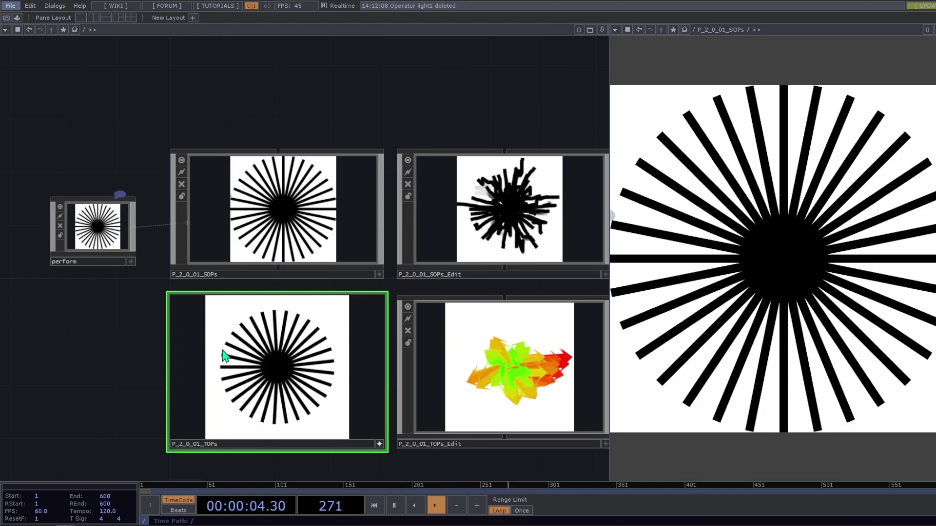
pyautogui.click(380, 444)
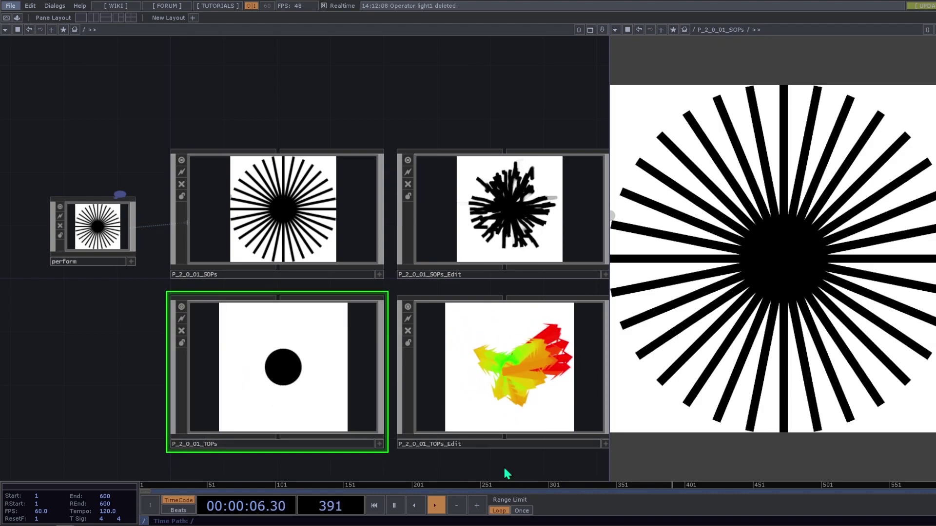
pyautogui.moveTo(446, 463); pyautogui.dragTo(318, 433)
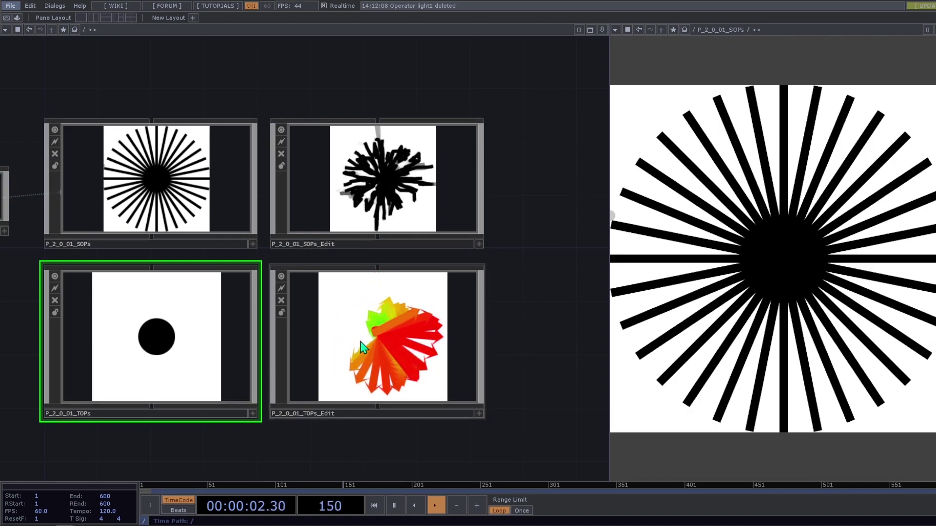
pyautogui.click(390, 304)
pyautogui.click(363, 215)
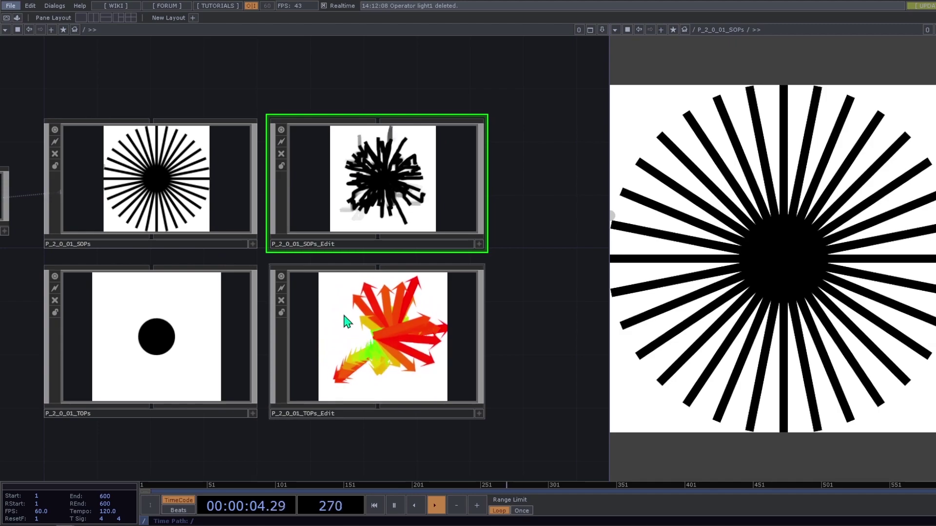
pyautogui.scroll(-10, 344, 317)
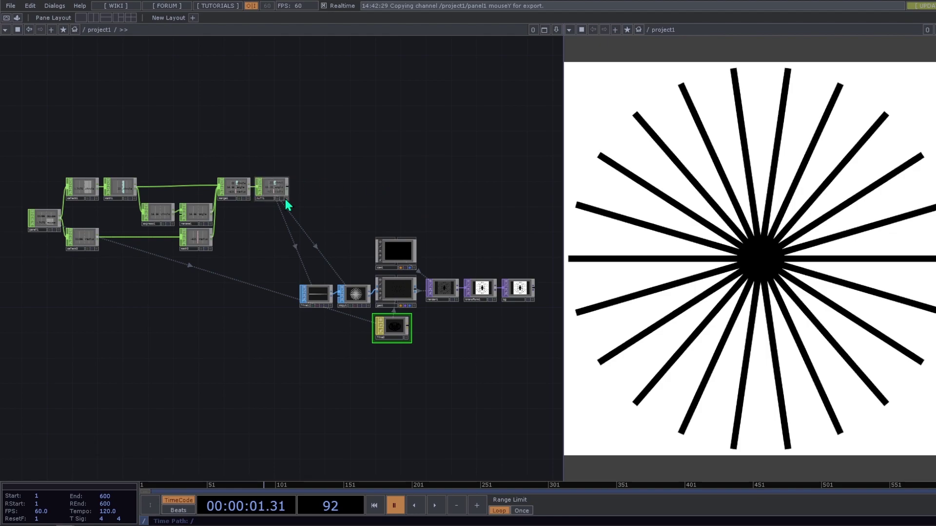
# Back in project1, select the CHOP chain from panel1 to null1 and move it so null1 sits directly above the line1 SOP
pyautogui.scroll(3, 265, 204)
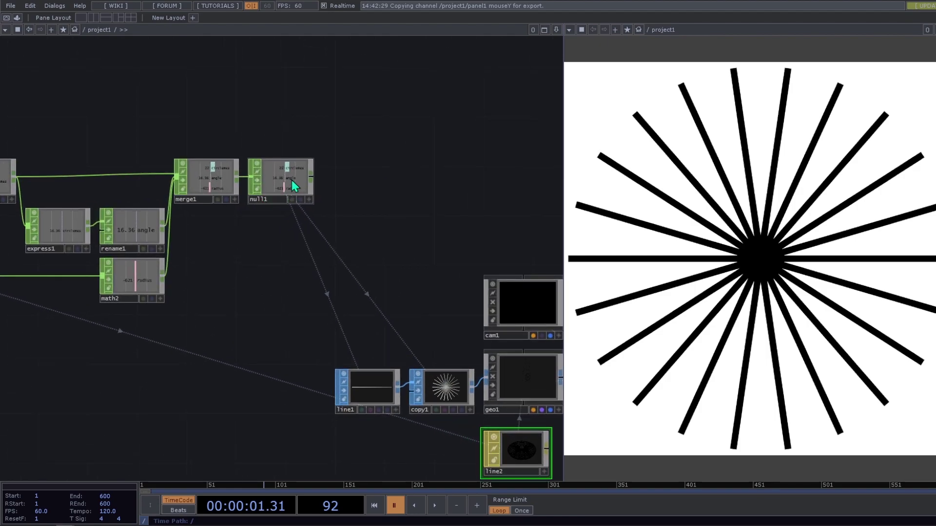
pyautogui.scroll(-4, 287, 199)
pyautogui.scroll(3, 288, 199)
pyautogui.moveTo(334, 273); pyautogui.dragTo(454, 304)
pyautogui.moveTo(87, 136); pyautogui.dragTo(87, 136, button='right')
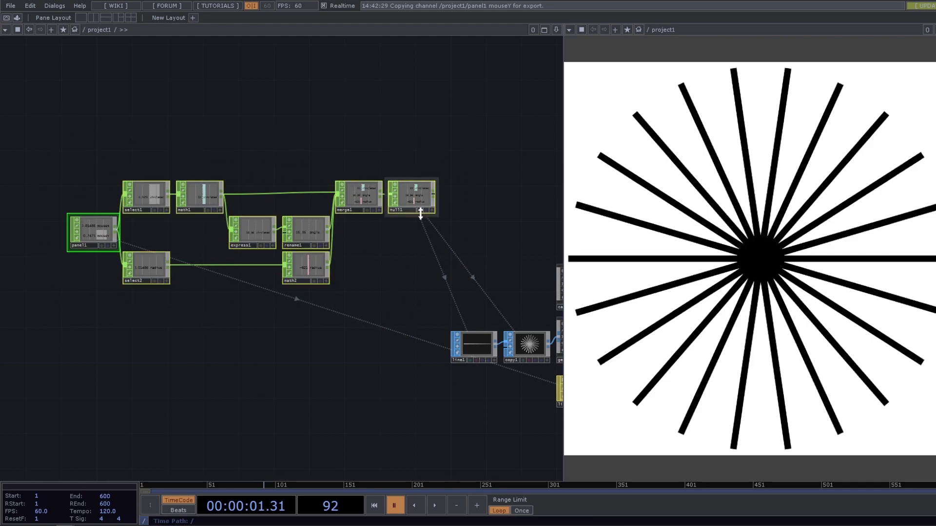
pyautogui.hotkey('ctrl', 'v')
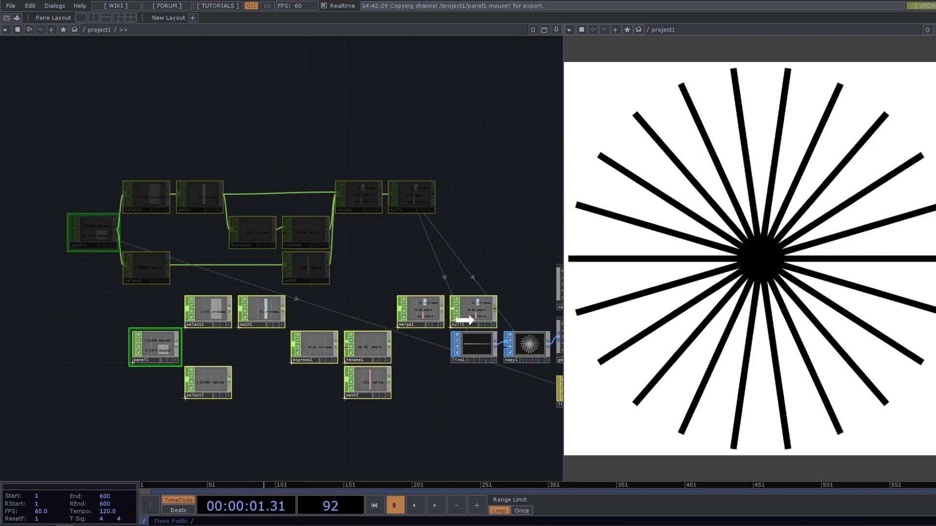
pyautogui.click(464, 320)
pyautogui.moveTo(297, 211); pyautogui.dragTo(177, 179)
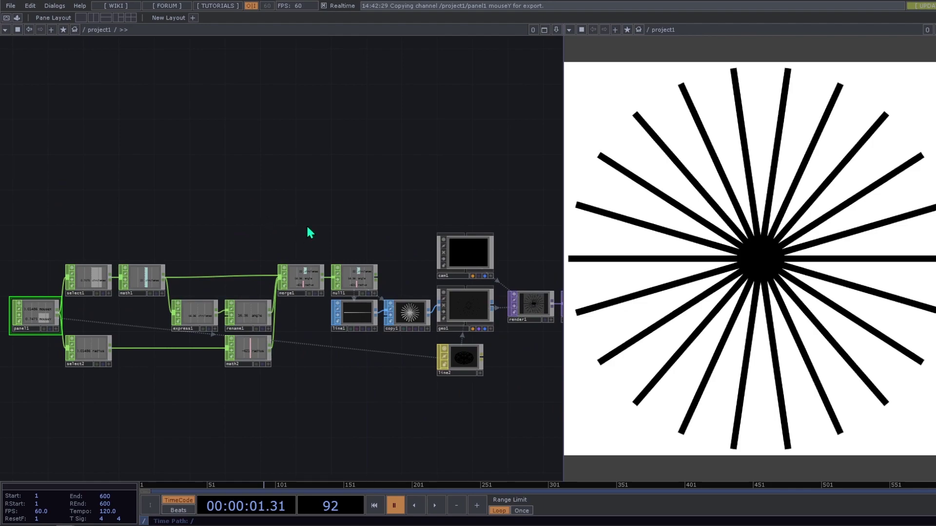
# Fit the whole rearranged network in view with the parameter window hidden
pyautogui.moveTo(299, 229); pyautogui.dragTo(263, 252)
pyautogui.moveTo(340, 239); pyautogui.dragTo(285, 257)
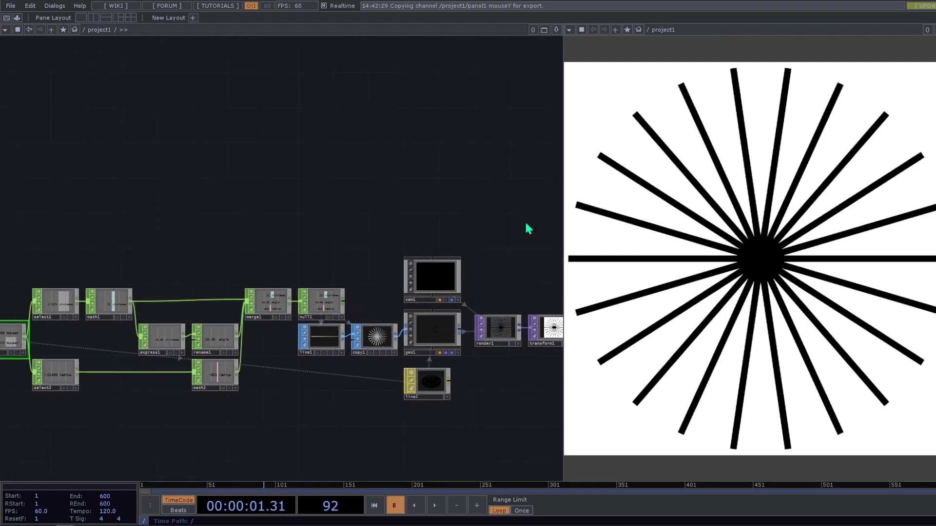
pyautogui.moveTo(492, 236); pyautogui.dragTo(478, 238)
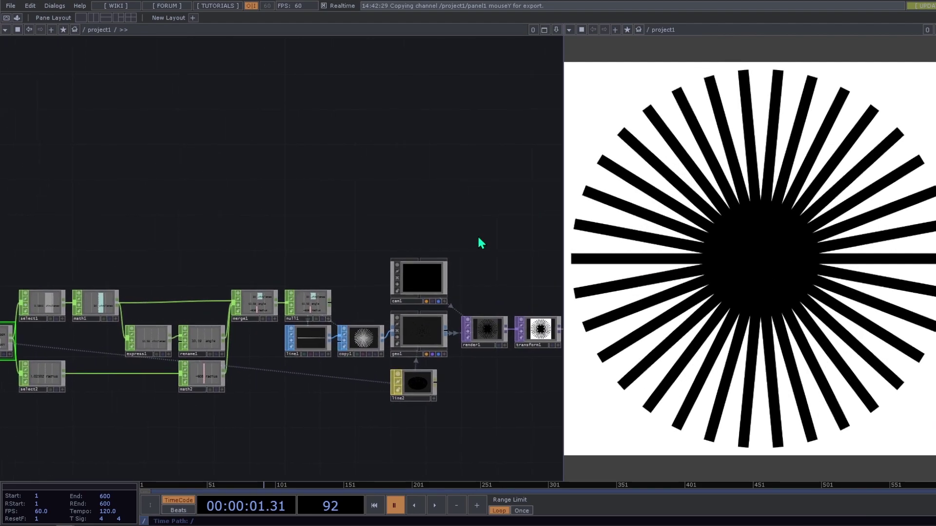
pyautogui.press('p')
pyautogui.press('h')
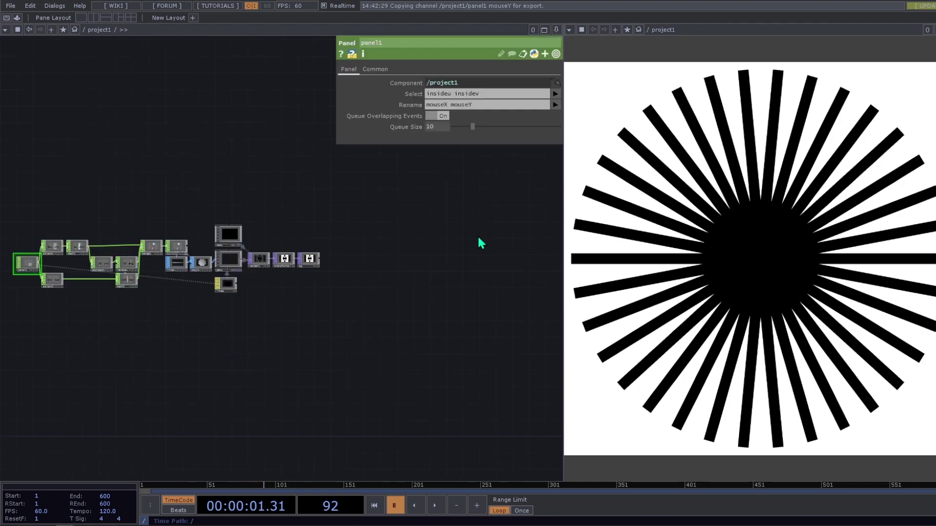
pyautogui.press('p')
pyautogui.press('h')
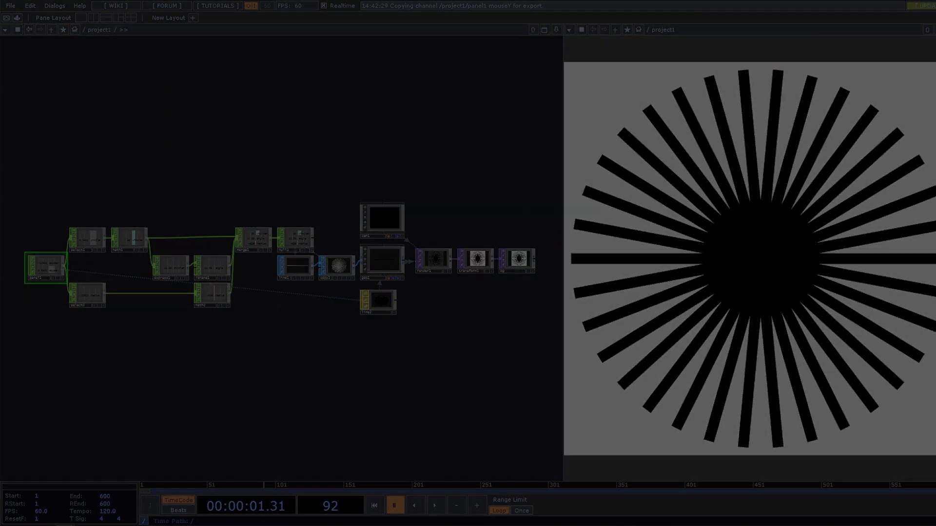